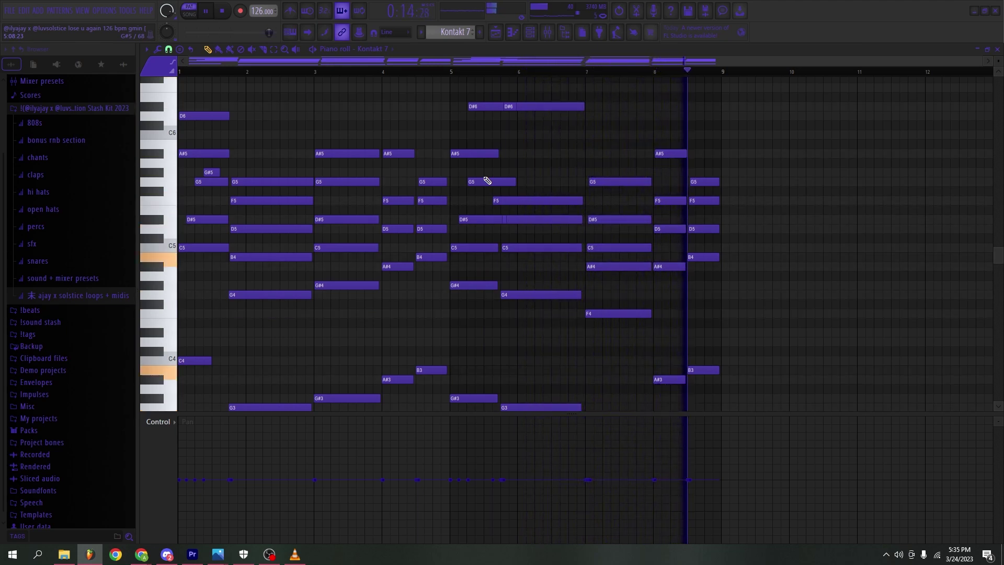
Step: Stop playback and inspect the NOIRE Felt piano loaded on the Kontakt 7 channel
key(space)
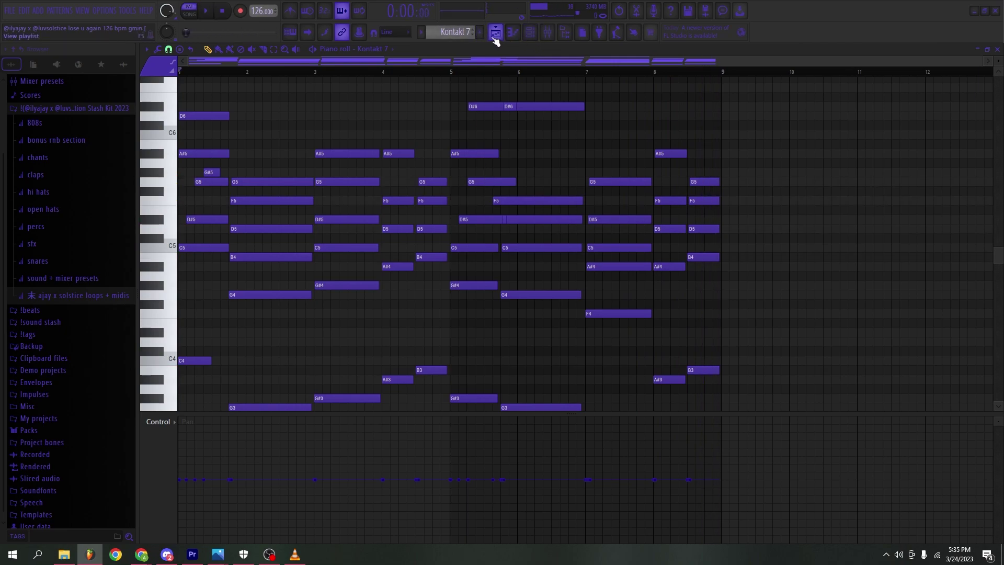
click(159, 423)
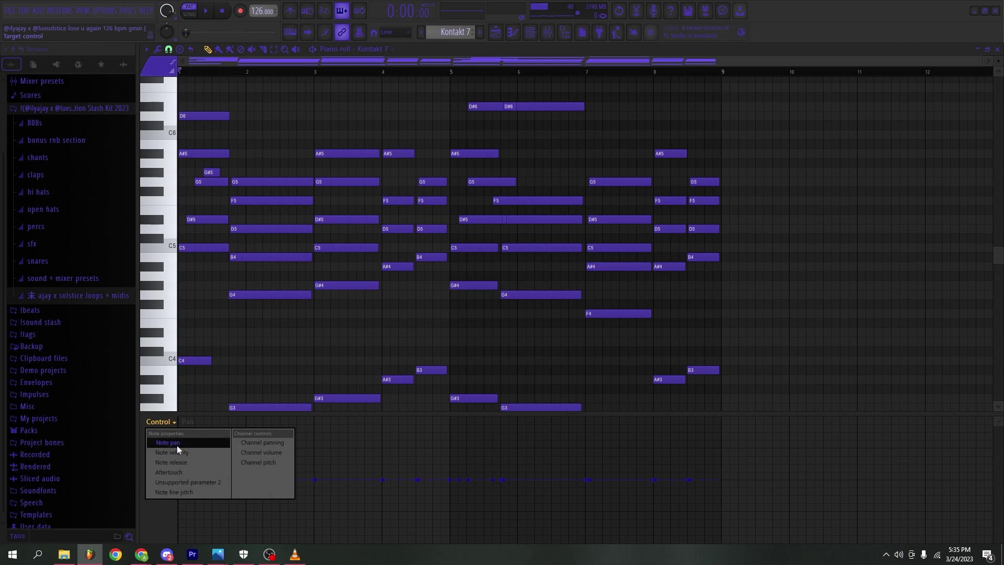
click(494, 32)
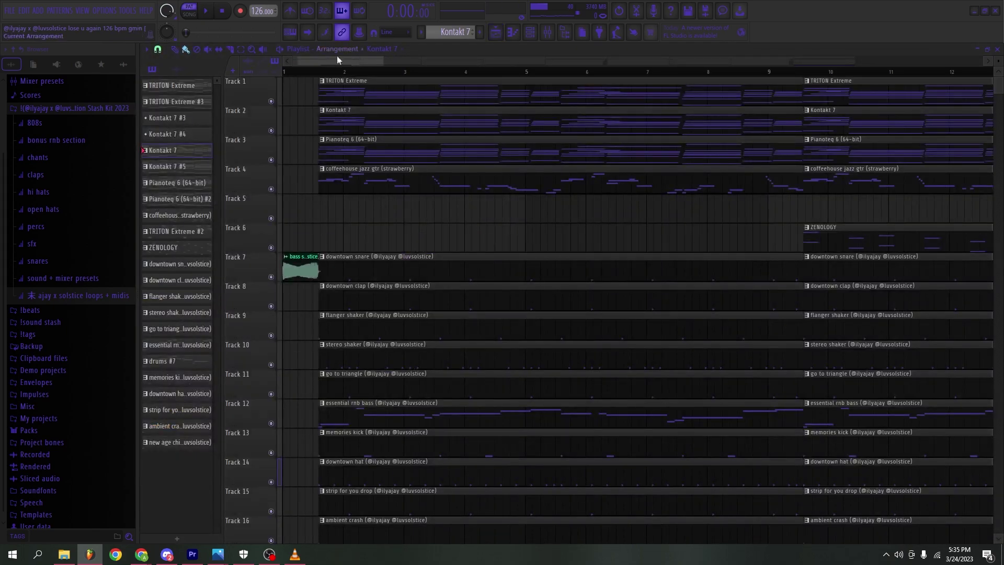
click(512, 32)
click(529, 32)
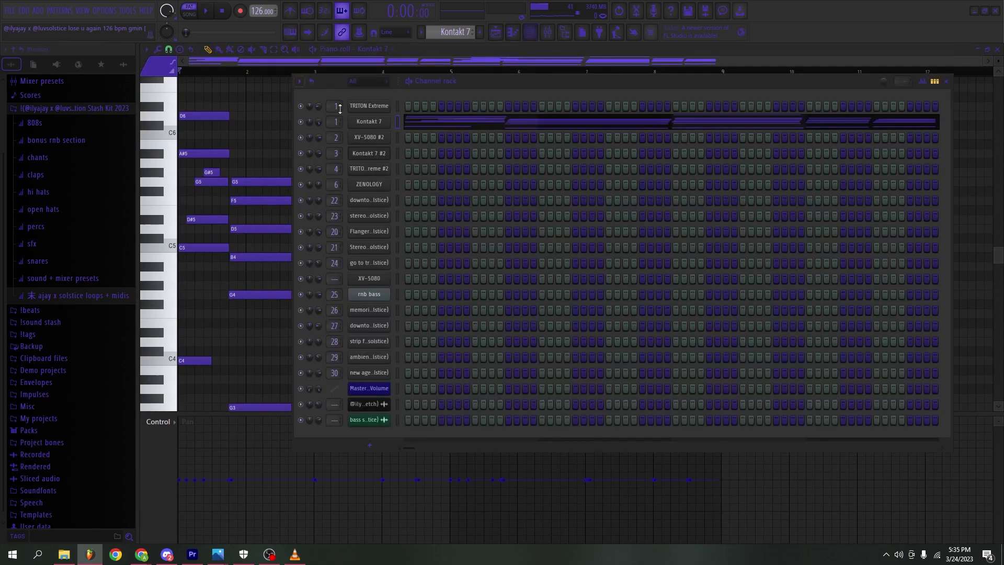
click(369, 122)
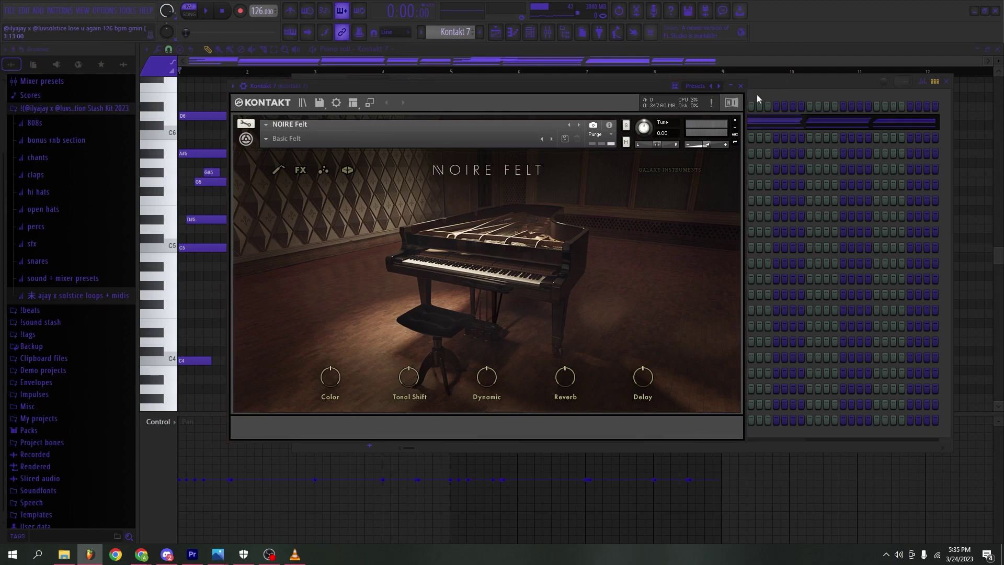
click(740, 86)
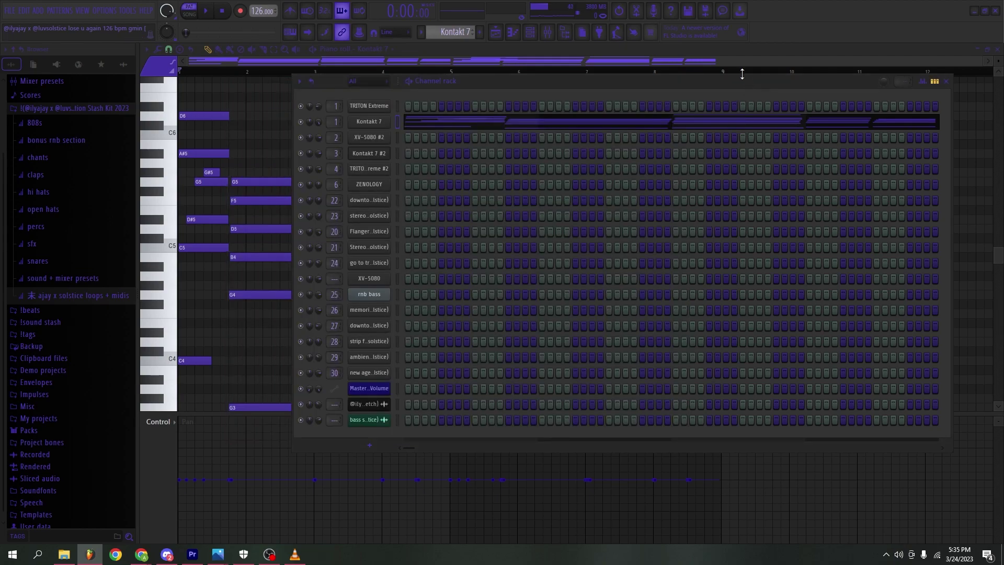
click(945, 82)
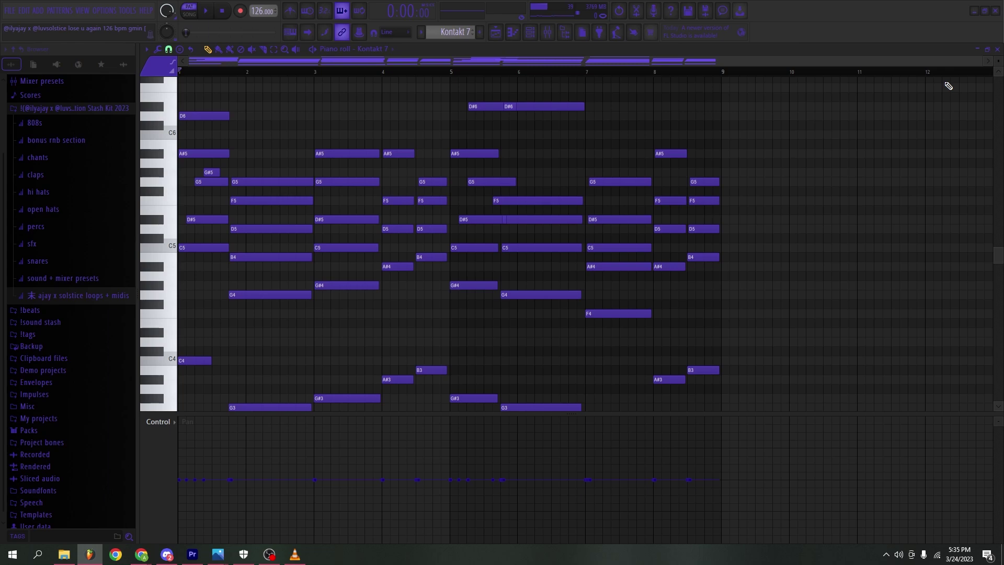
Step: Solo Track 1 in the playlist and play its TRITON Extreme clip from the clip's start
click(550, 33)
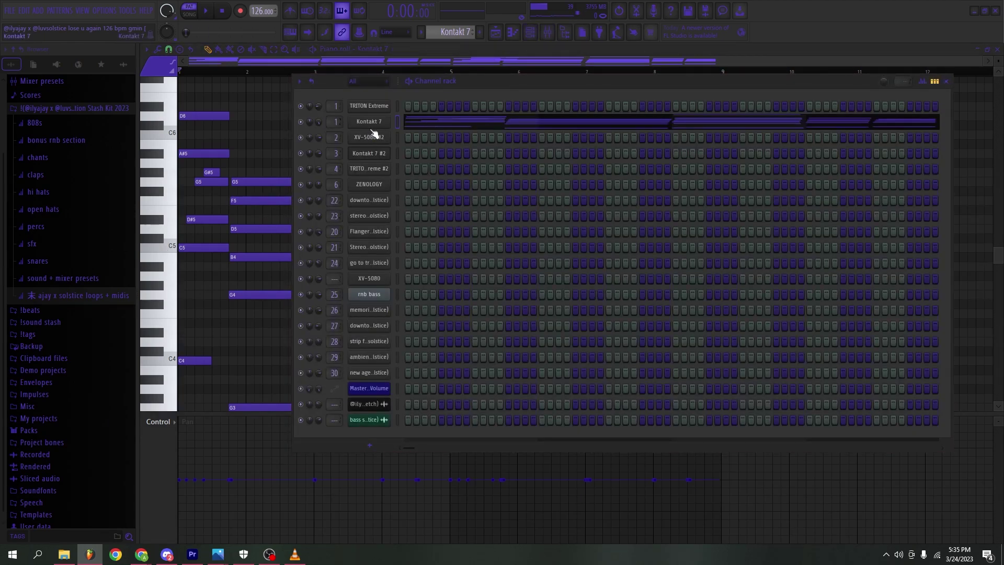
click(494, 32)
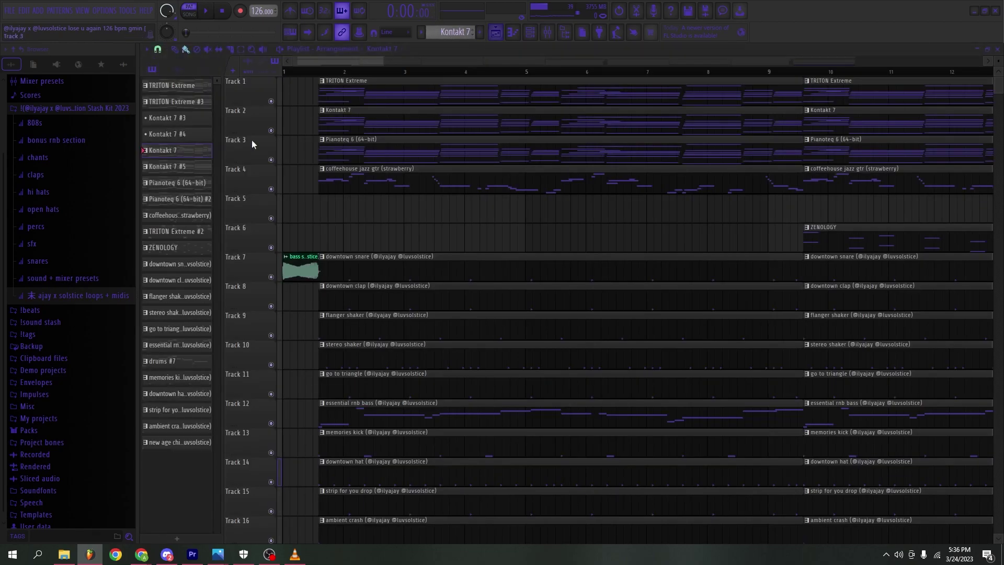
right_click(271, 101)
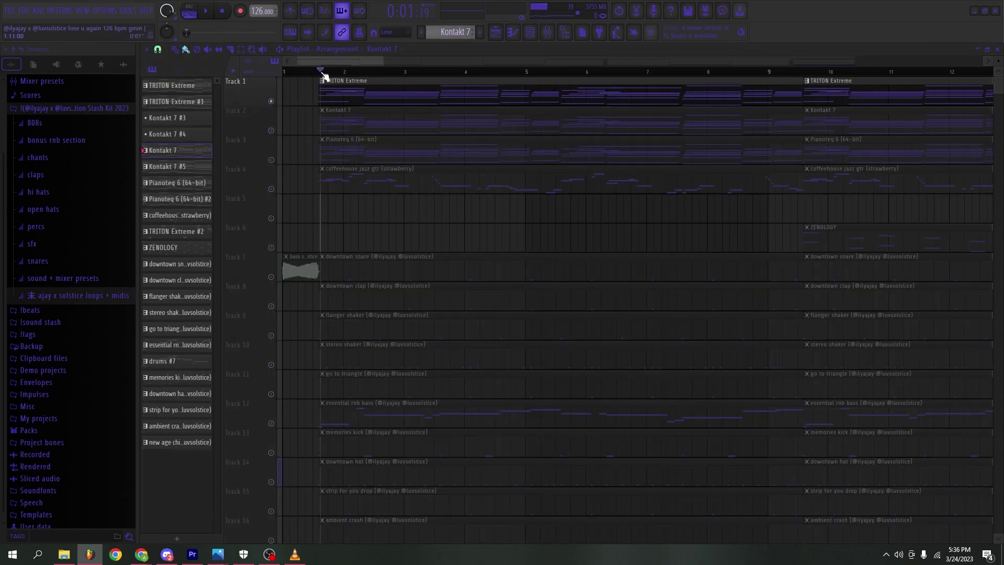
key(space)
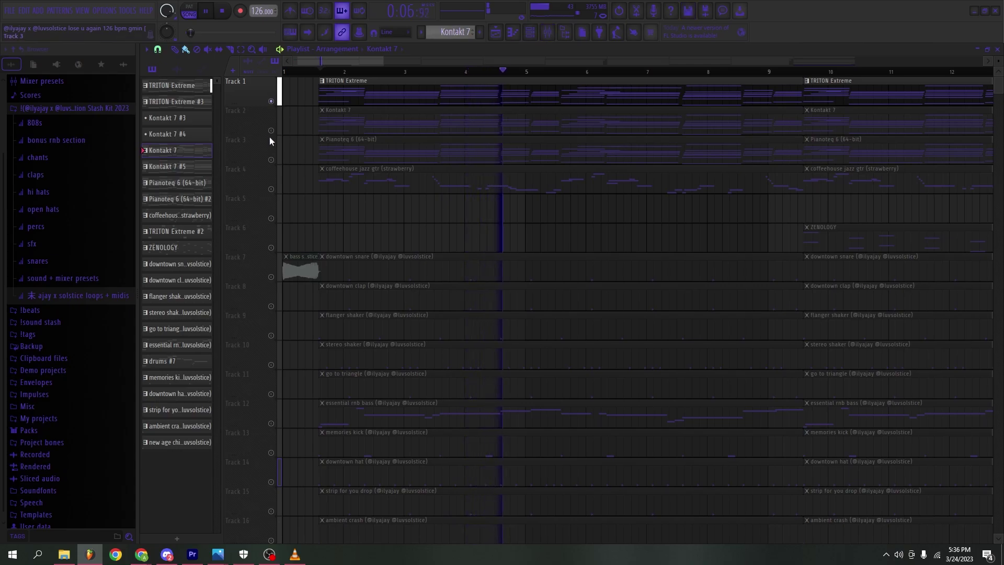
Step: View the Fruity parametric EQ 2 curve on the first mixer insert and return to the playlist
key(F9)
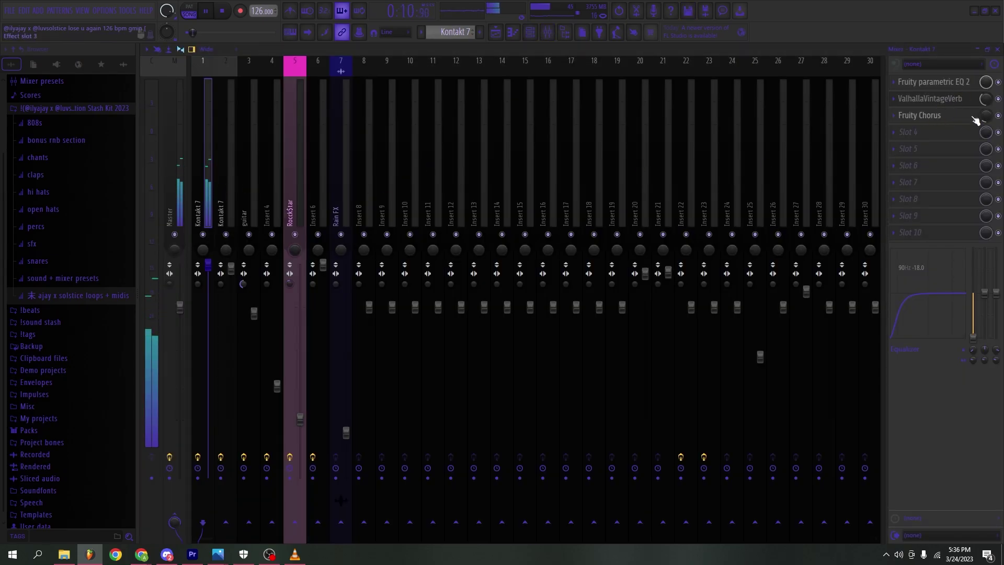
click(961, 88)
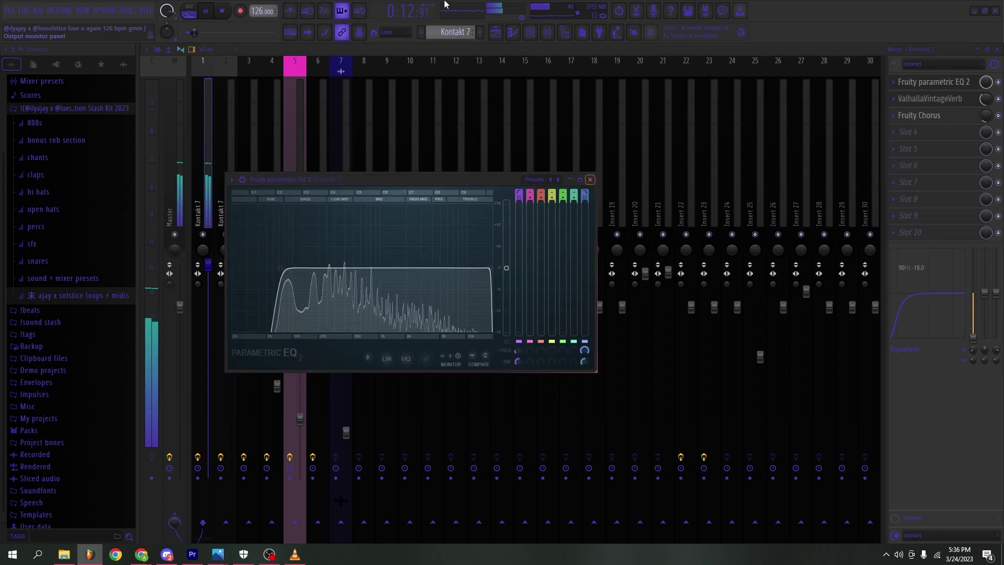
key(F5)
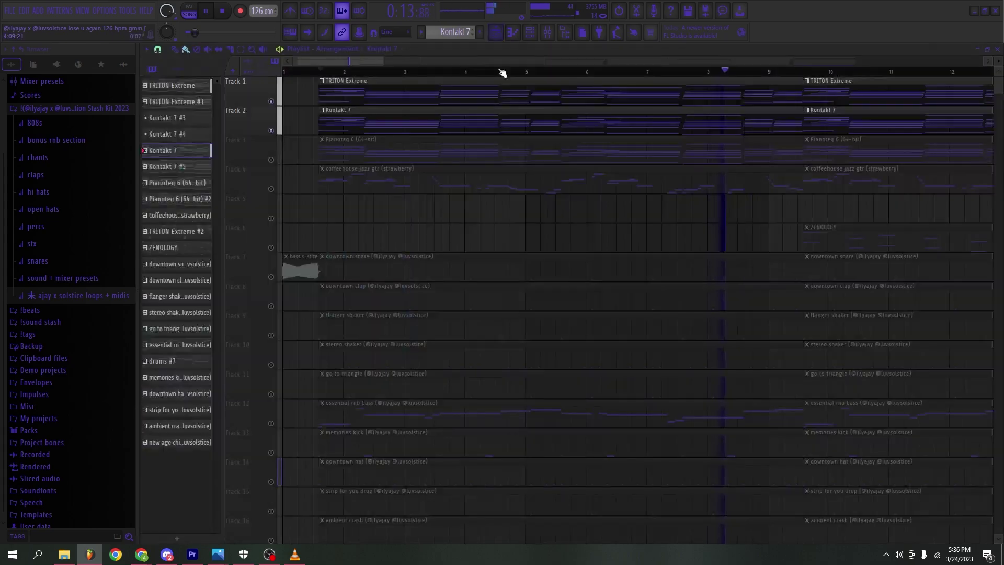
Step: Solo Track 3 and audition its Pianoteq 6 (64-bit) chord pattern in the piano roll
click(272, 160)
key(space)
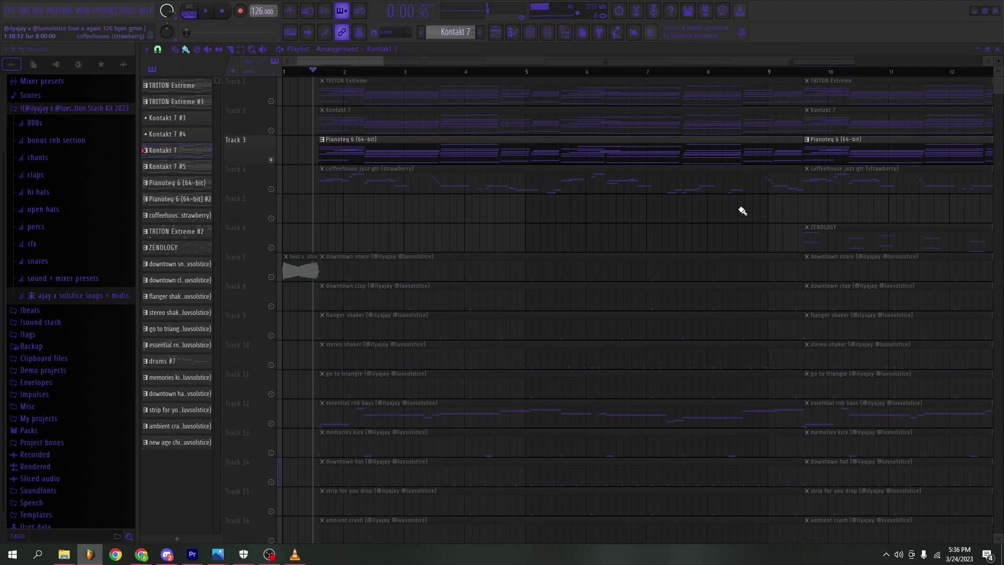
double_click(418, 157)
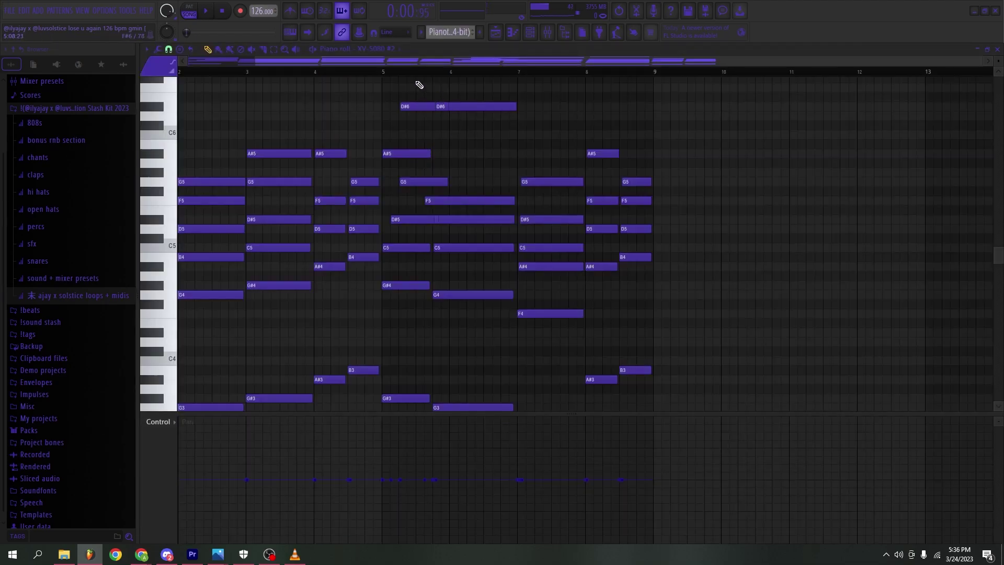
click(531, 33)
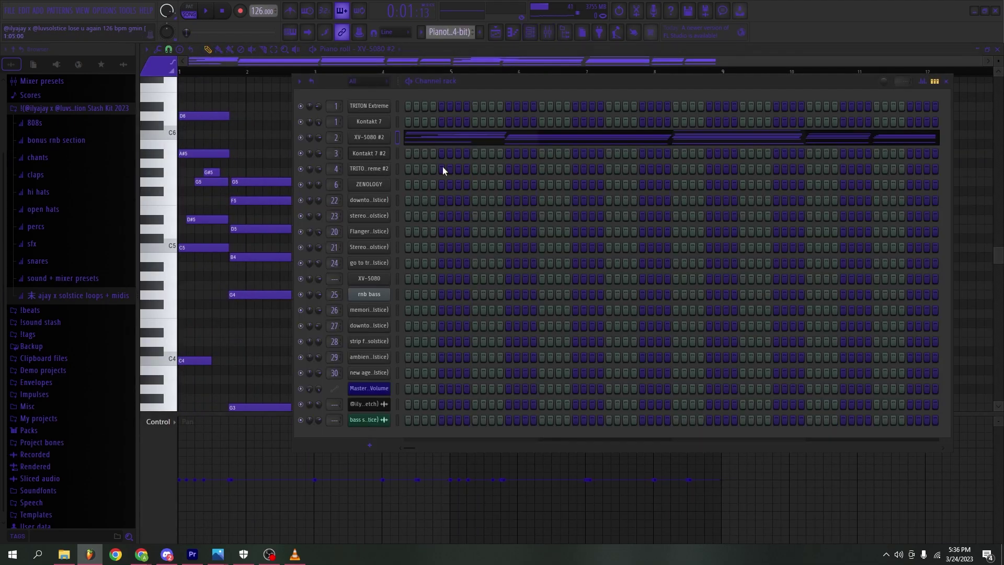
key(F6)
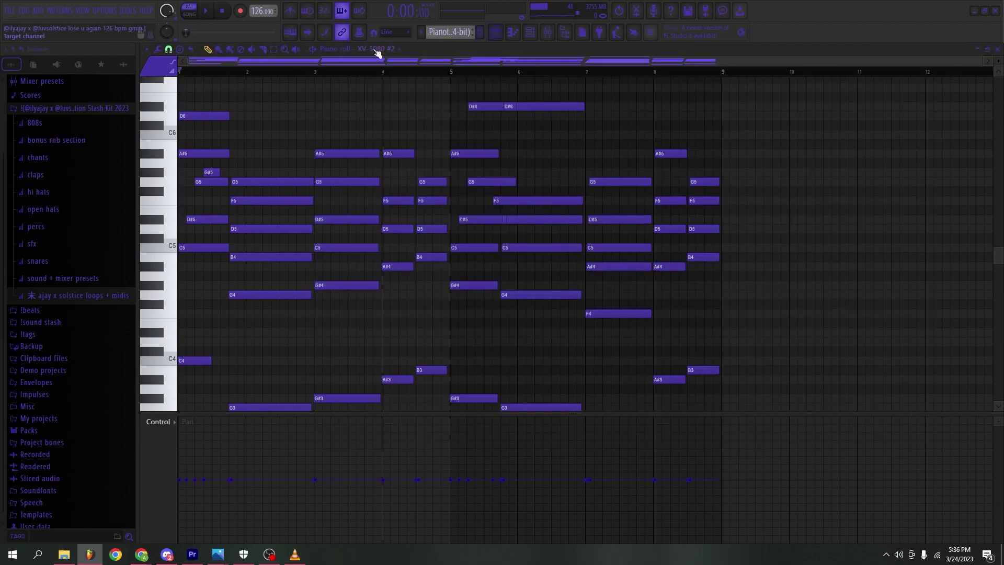
key(space)
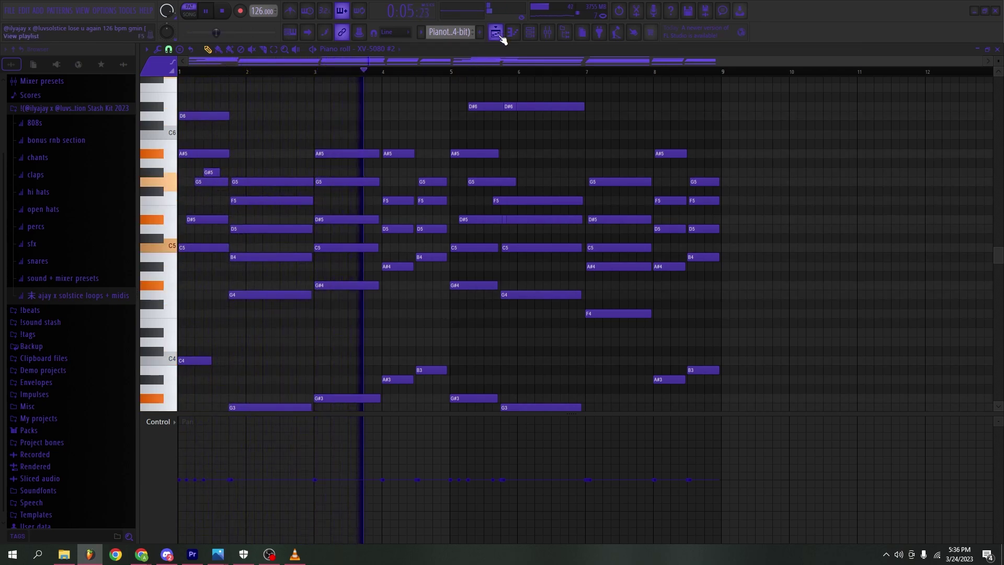
key(space)
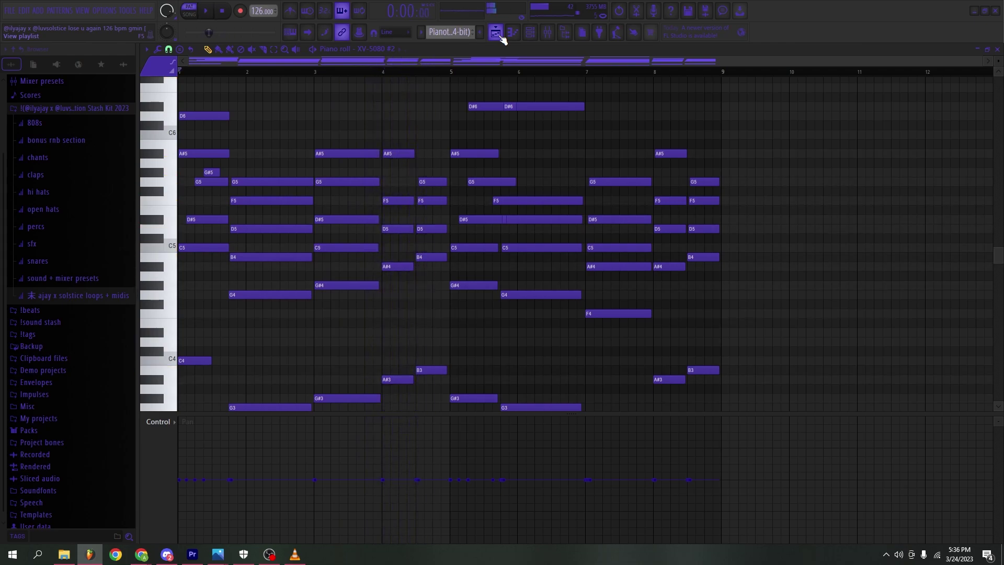
Step: Unmute Tracks 1 and 2 alongside Track 3 in the playlist and play the three layers together
key(F5)
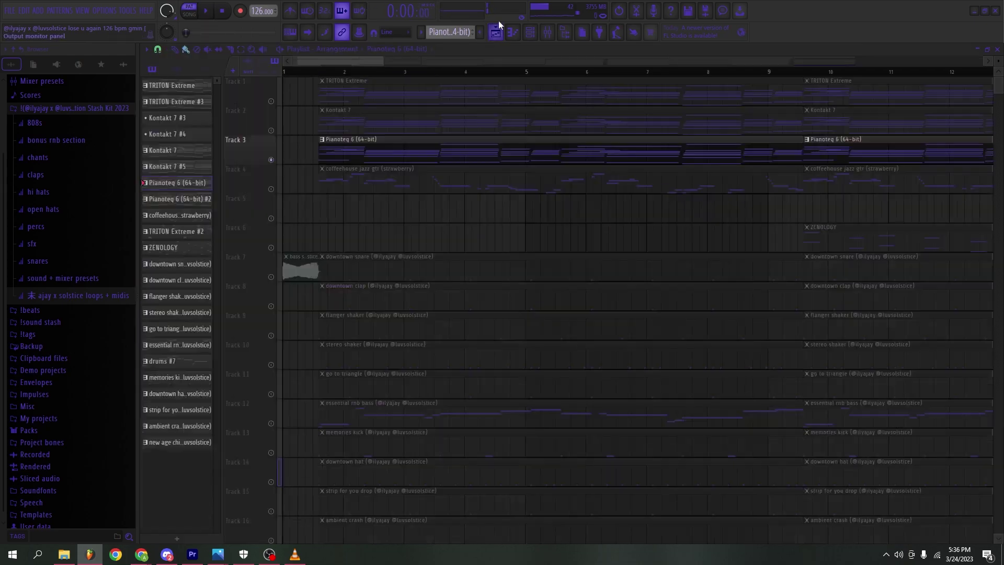
click(270, 101)
click(271, 130)
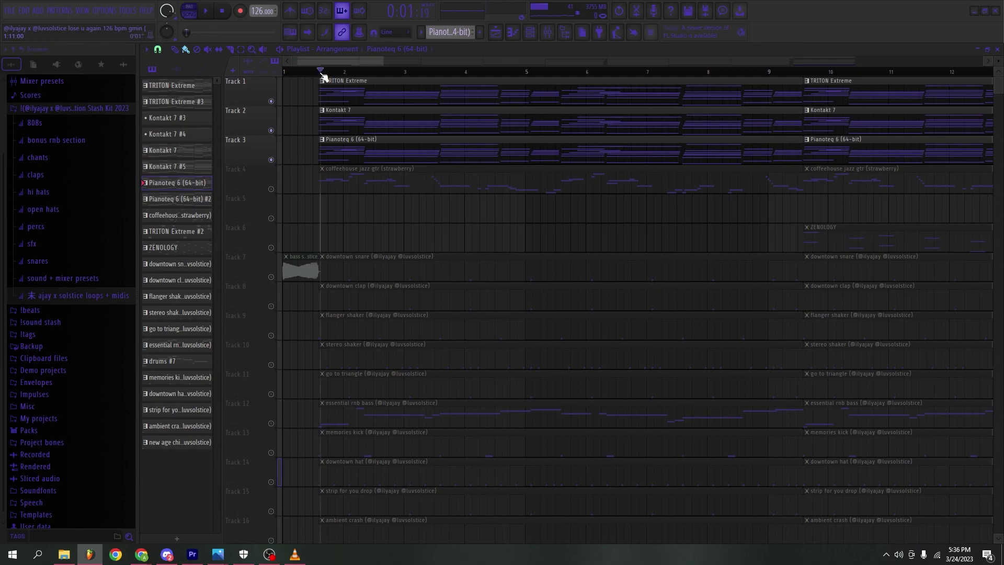
key(space)
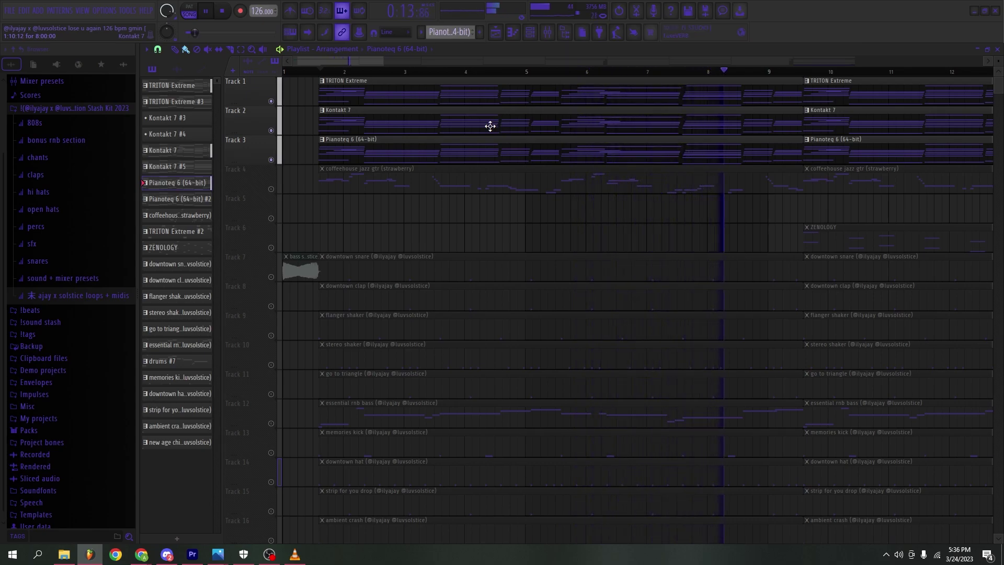
key(space)
Step: Unmute all tracks, solo Track 4, and open its coffeehouse jazz gtr (strawberry) pattern in the piano roll
ctrl+click(270, 100)
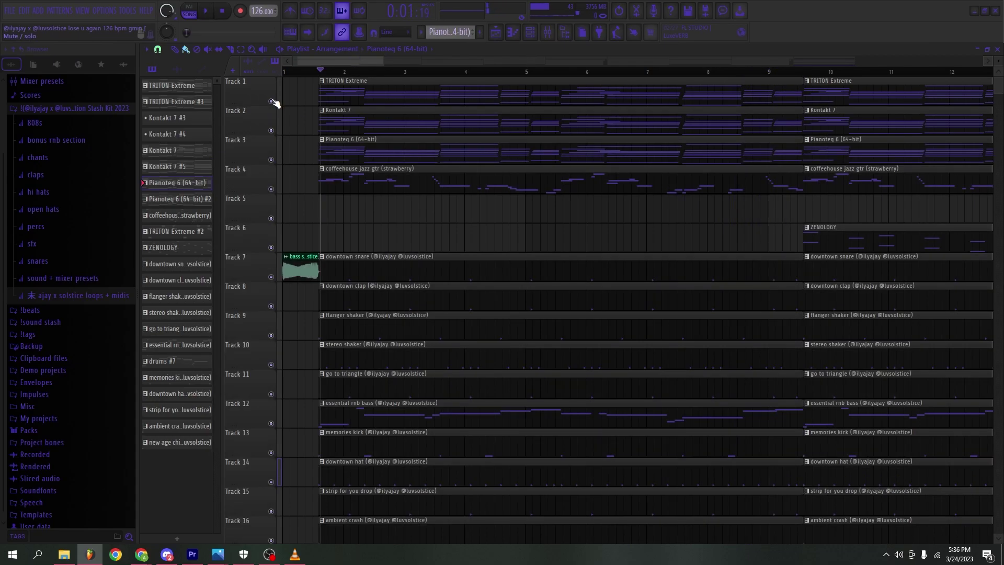
ctrl+click(271, 189)
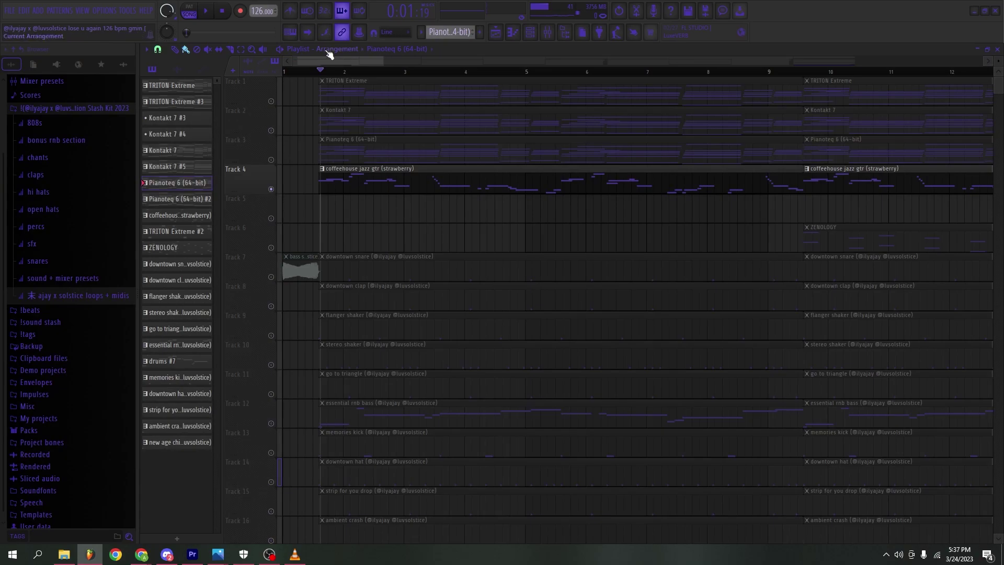
double_click(369, 183)
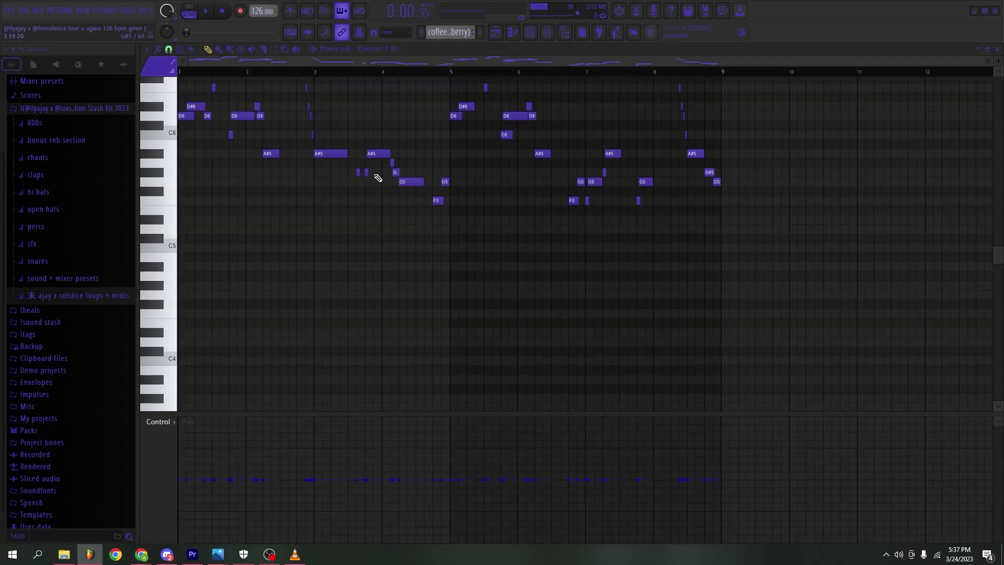
Step: Inspect the Evolution Strawberry guitar and its Coffeehouse Jazz preset on the Kontakt 7 #2 channel
click(531, 36)
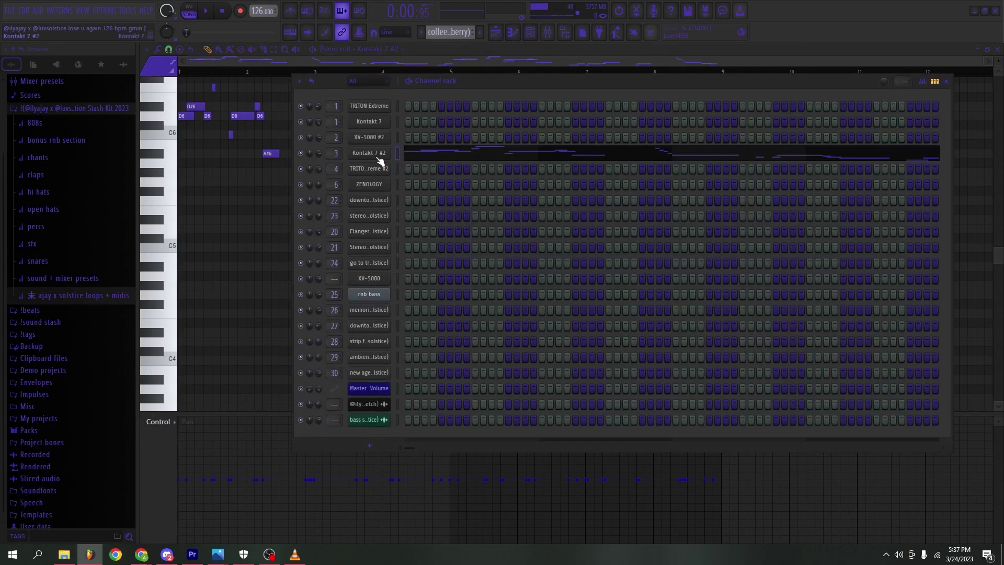
click(376, 156)
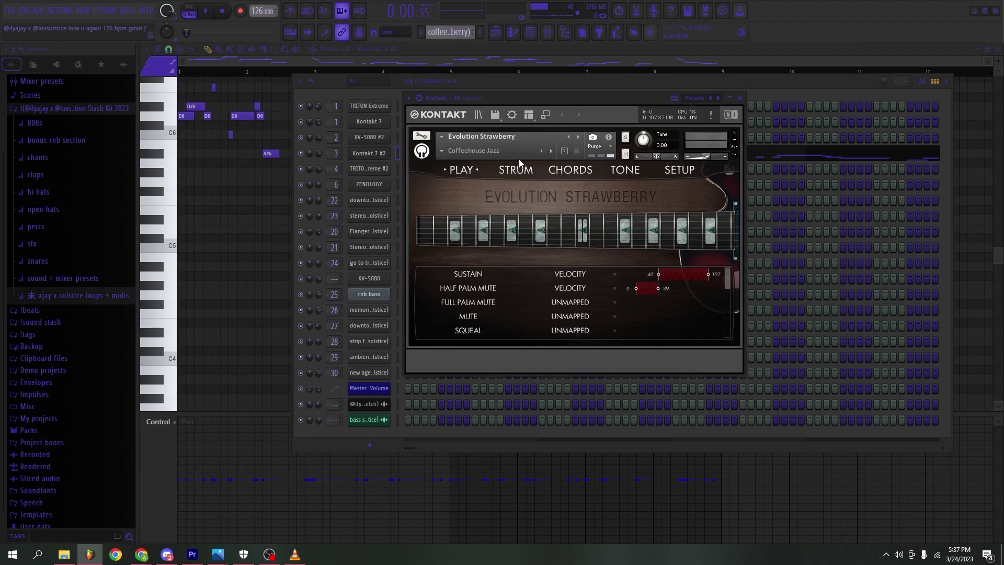
click(740, 99)
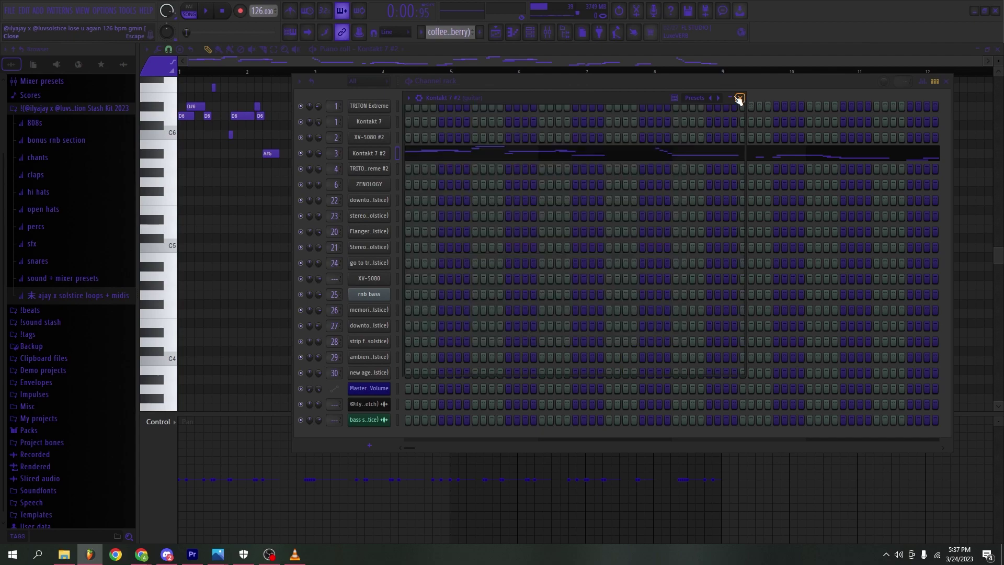
Step: Reopen the coffeehouse jazz gtr (strawberry) pattern from the playlist and play it in pattern mode
click(495, 32)
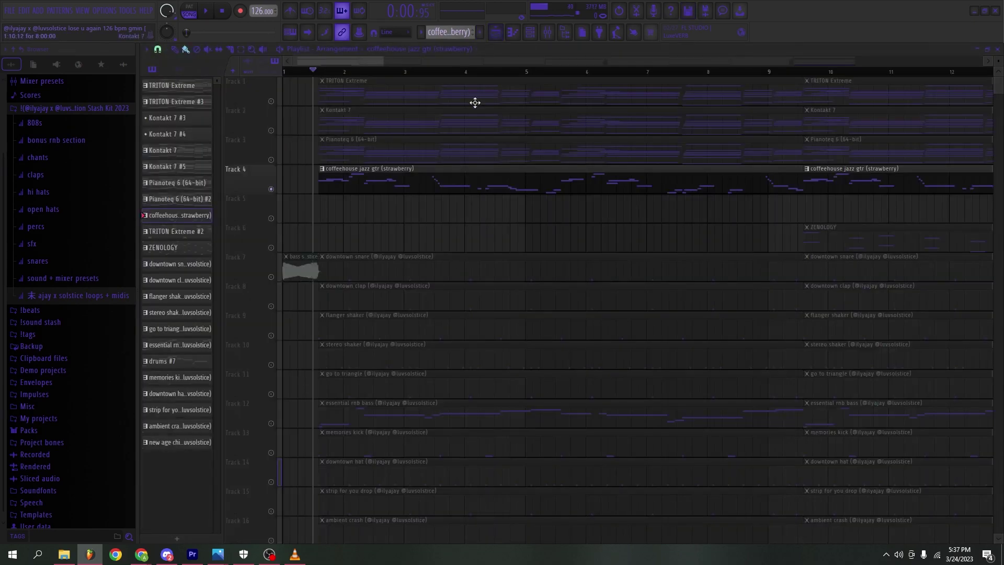
double_click(386, 190)
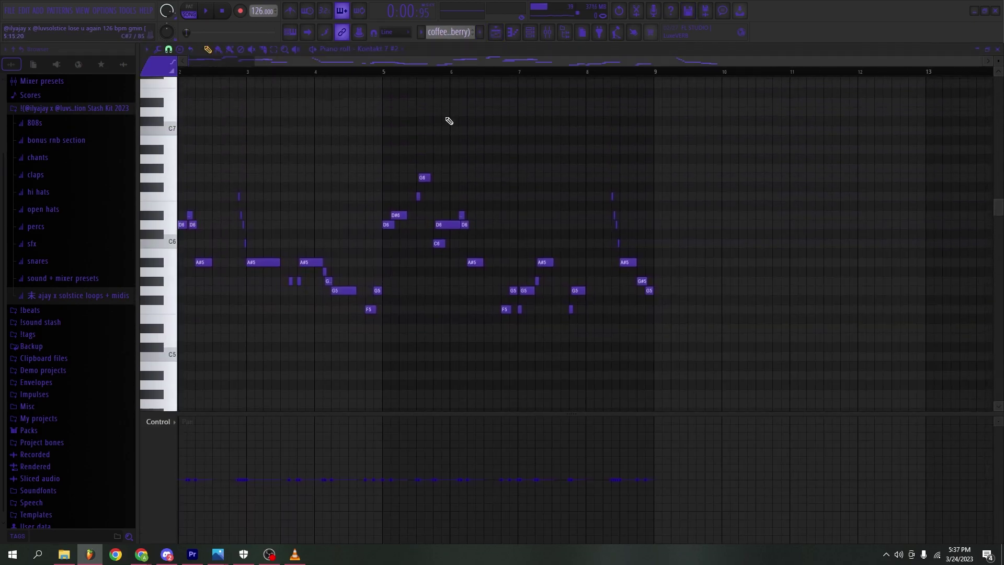
scroll(362, 81, up, 5)
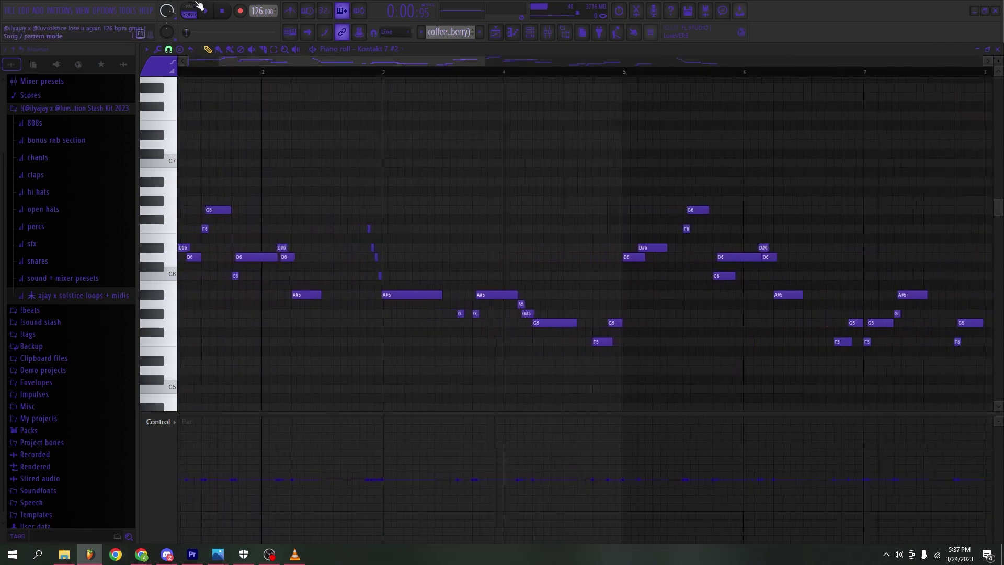
key(space)
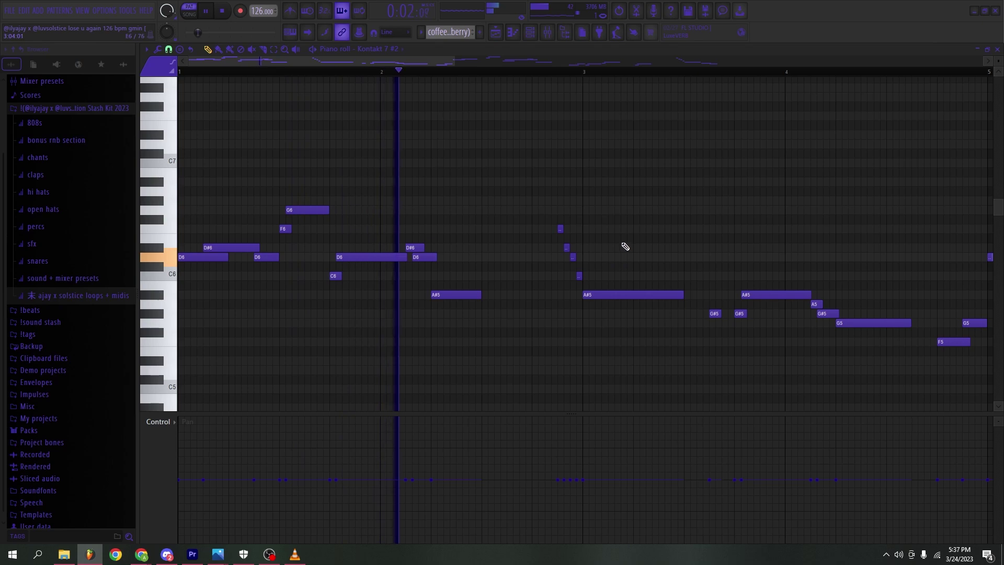
Step: Display the note velocities of the whole guitar melody in the piano roll's control lane
scroll(626, 246, down, 4)
scroll(610, 251, down, 1)
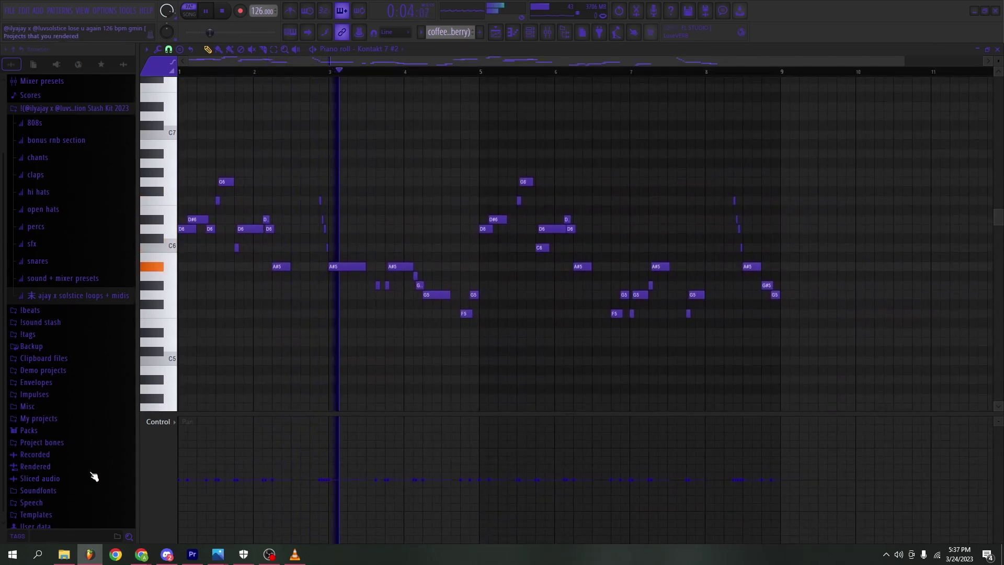
click(158, 421)
click(173, 452)
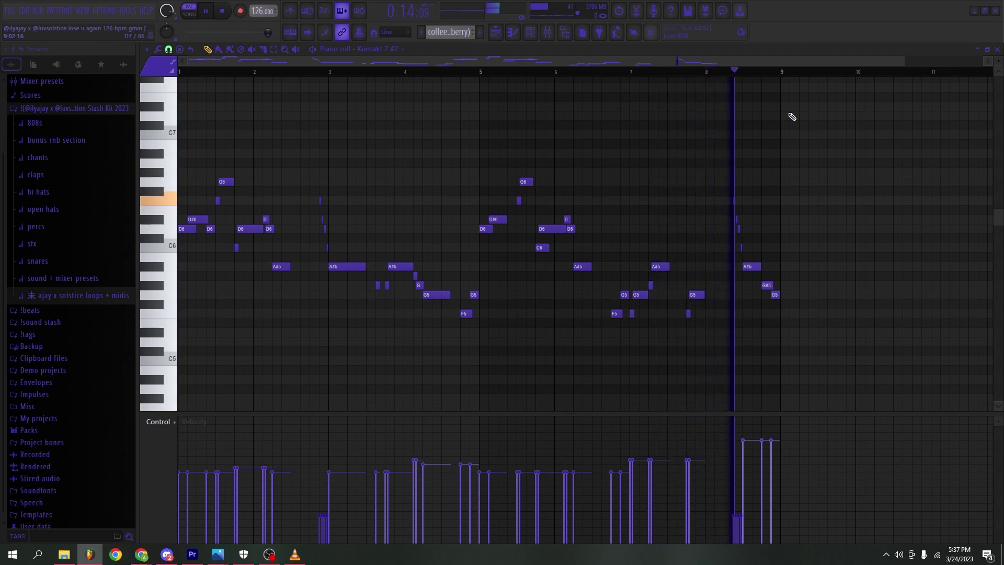
Step: Audition the opening of the guitar melody up close in the piano roll, including the overlapping notes early in bar 2
key(space)
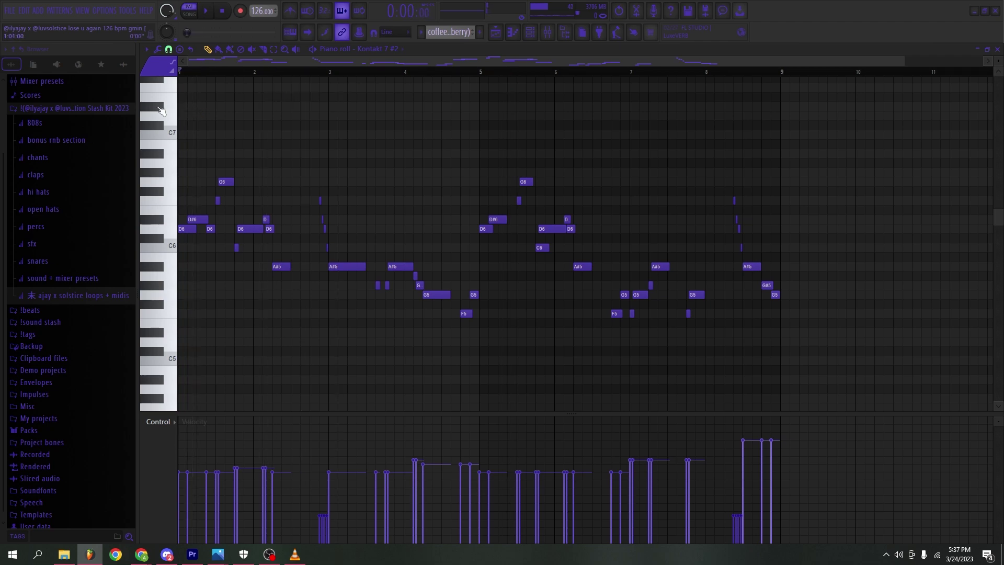
scroll(291, 59, up, 5)
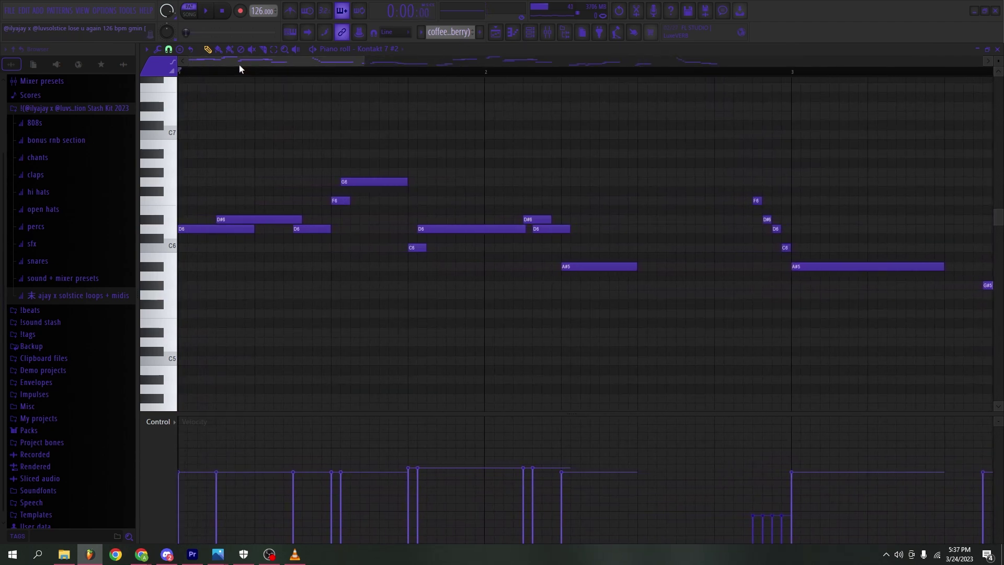
scroll(564, 105, down, 3)
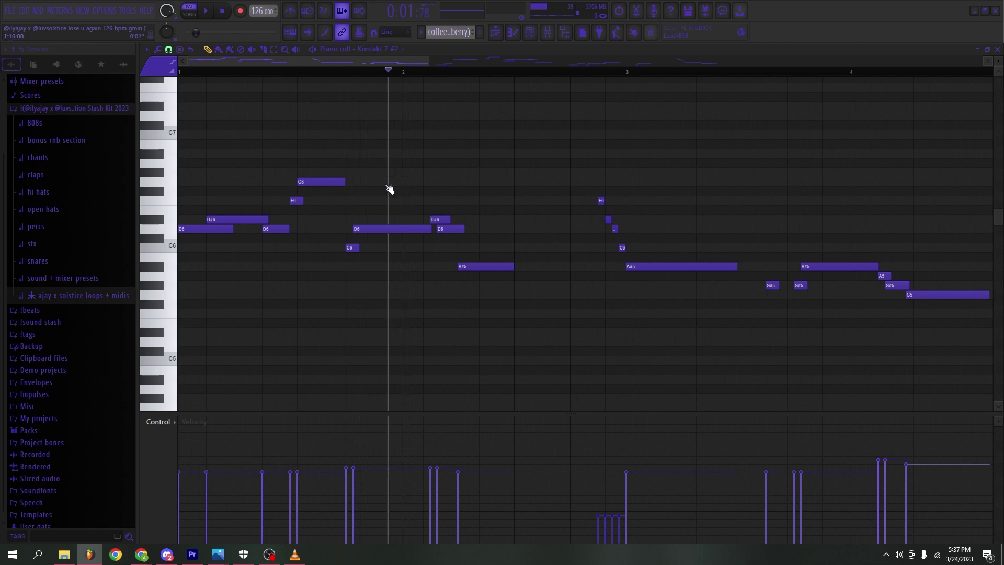
key(space)
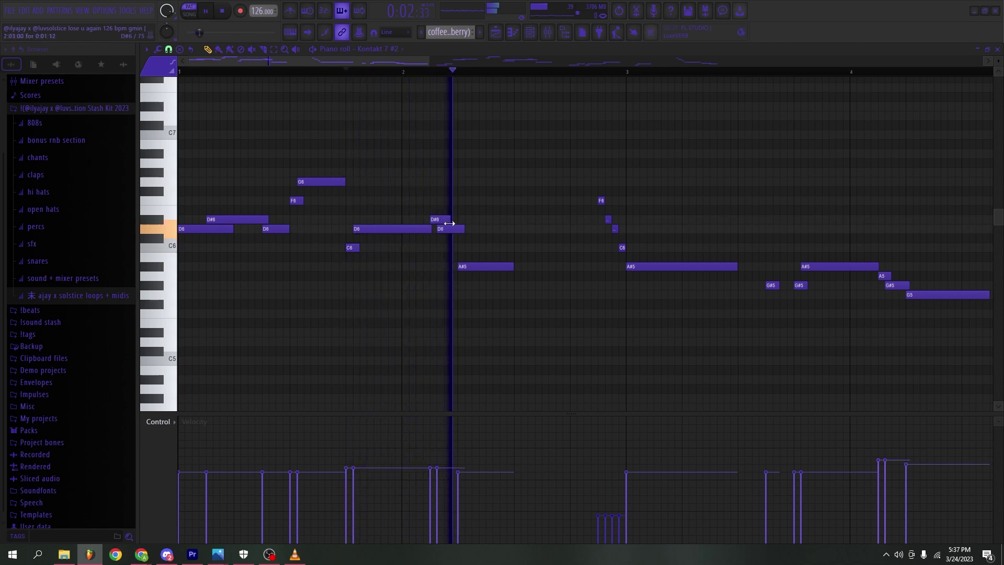
key(space)
scroll(432, 234, up, 5)
drag(431, 197, 457, 240)
scroll(512, 331, down, 6)
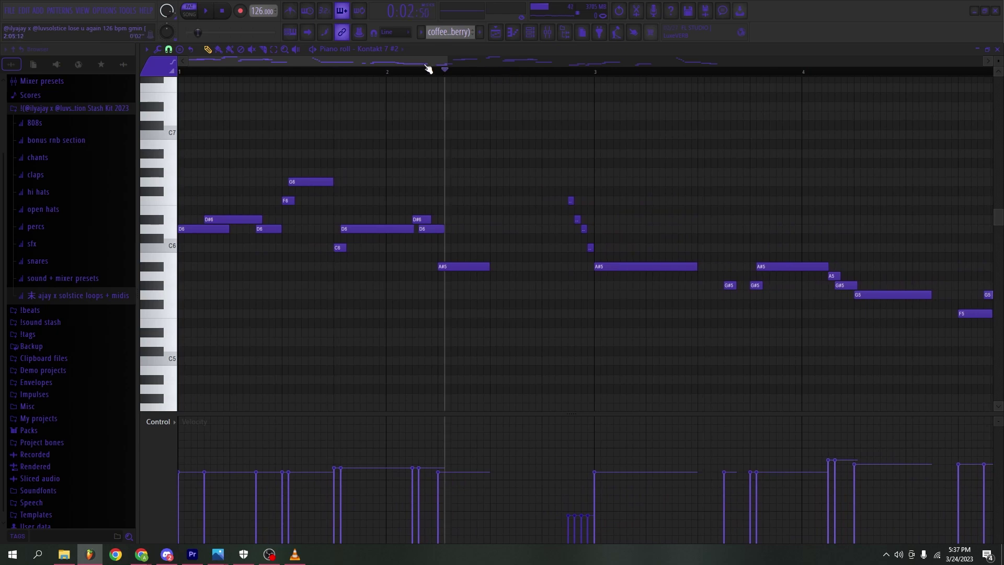
Step: Inspect the Fruity parametric EQ 2 curve on the guitar's mixer track
click(547, 31)
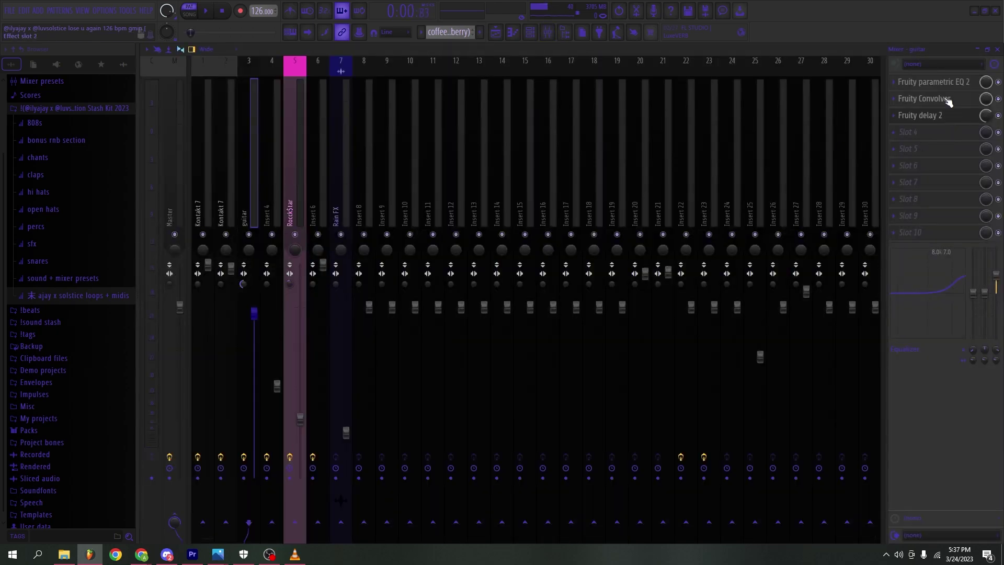
click(961, 81)
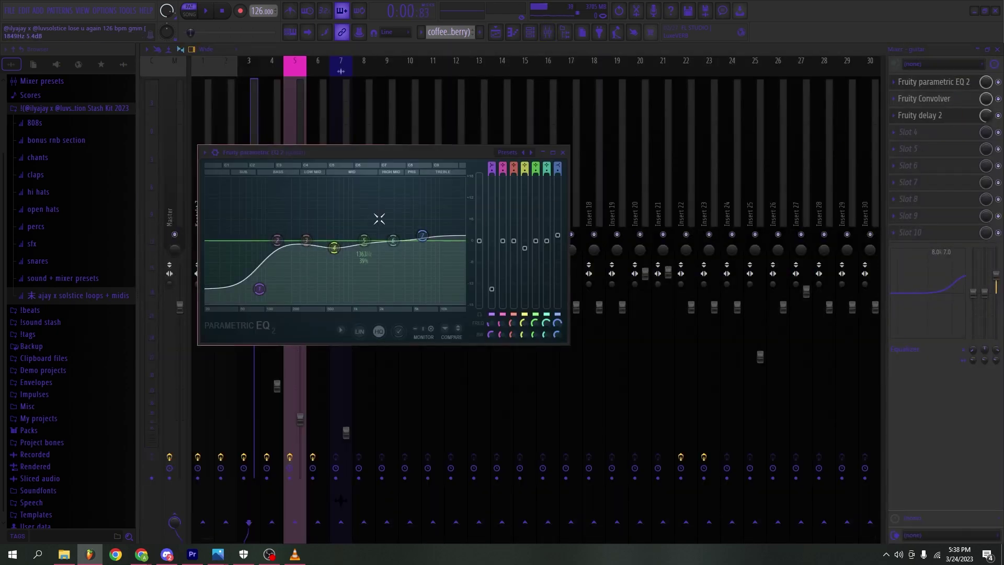
click(563, 152)
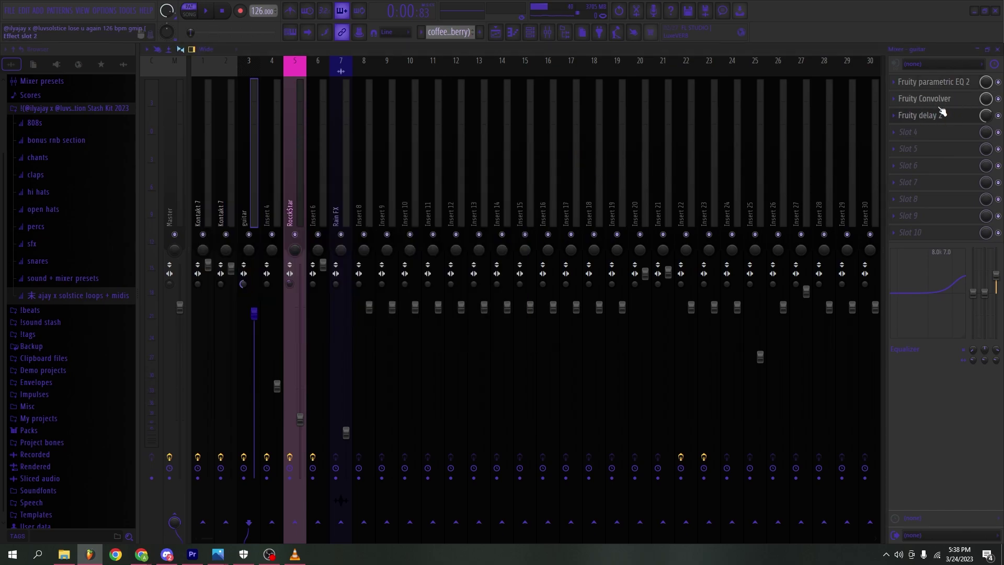
Step: Solo Track 5, open its TRITON Extreme #2 pattern in the piano roll, and play the melody
click(503, 33)
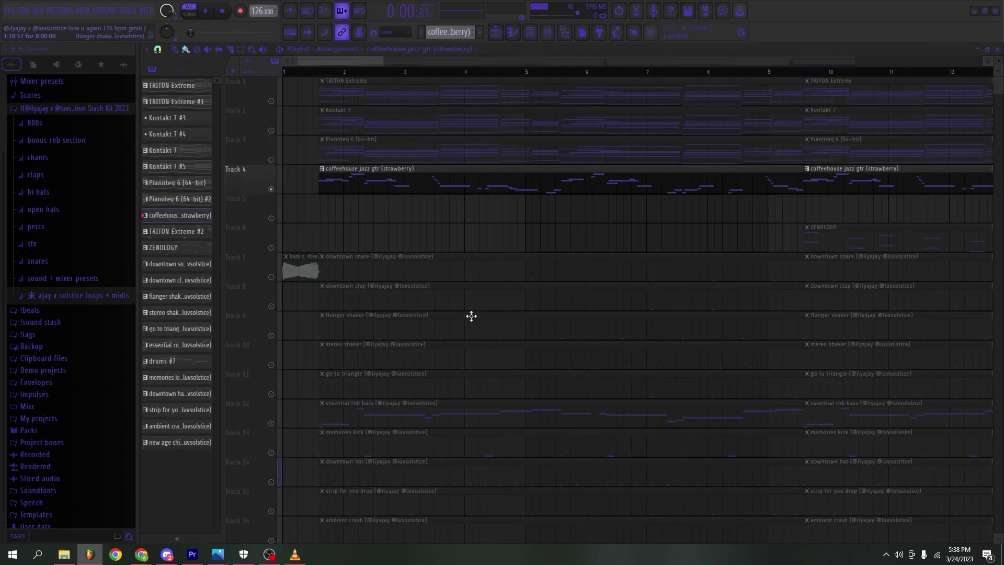
ctrl+scroll(501, 271, down, 6)
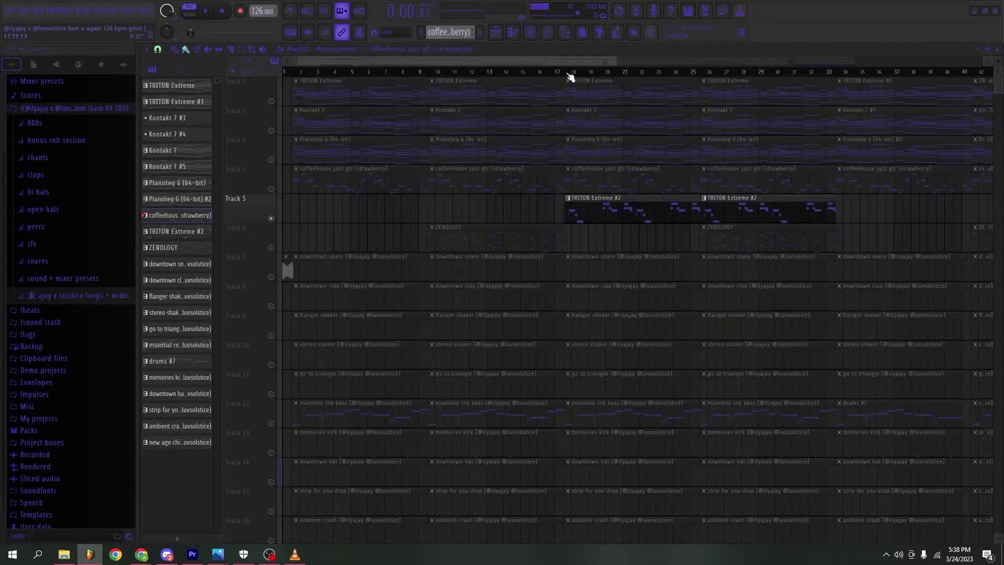
double_click(591, 204)
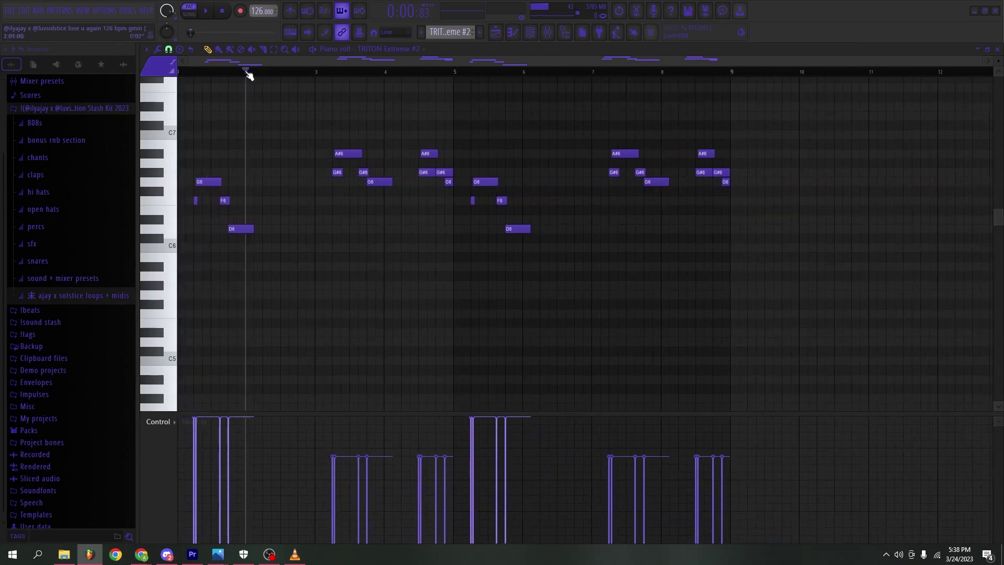
scroll(226, 187, up, 3)
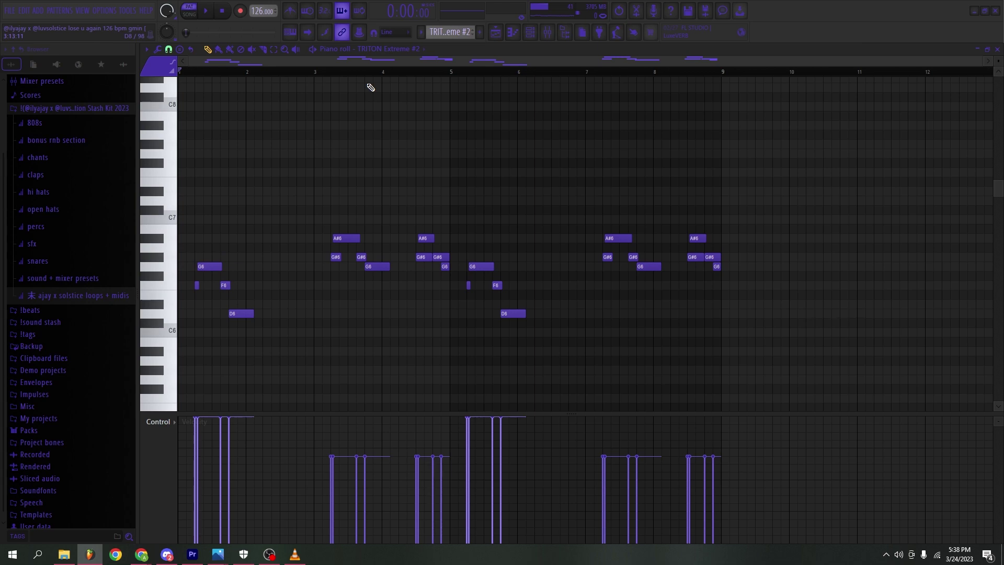
key(space)
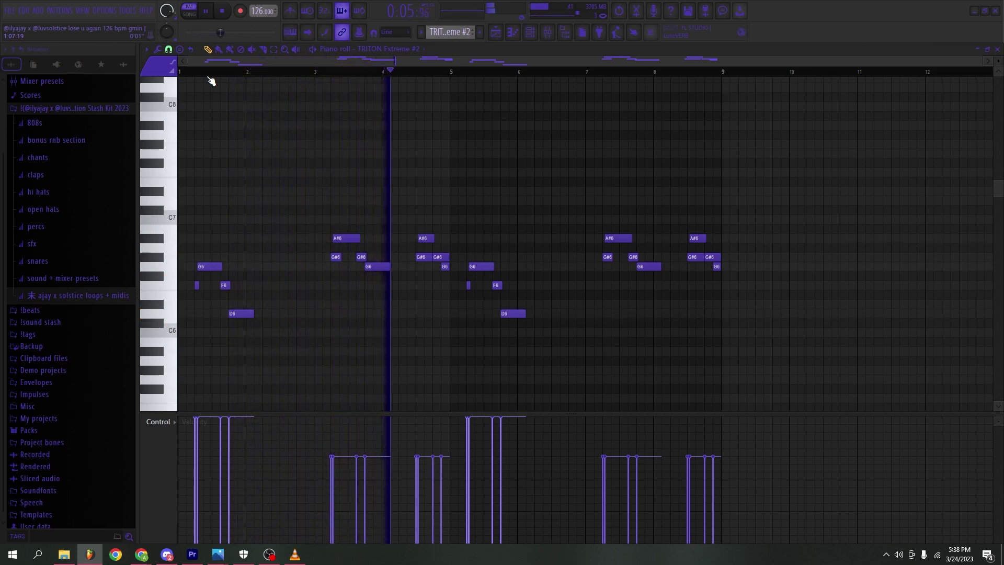
key(space)
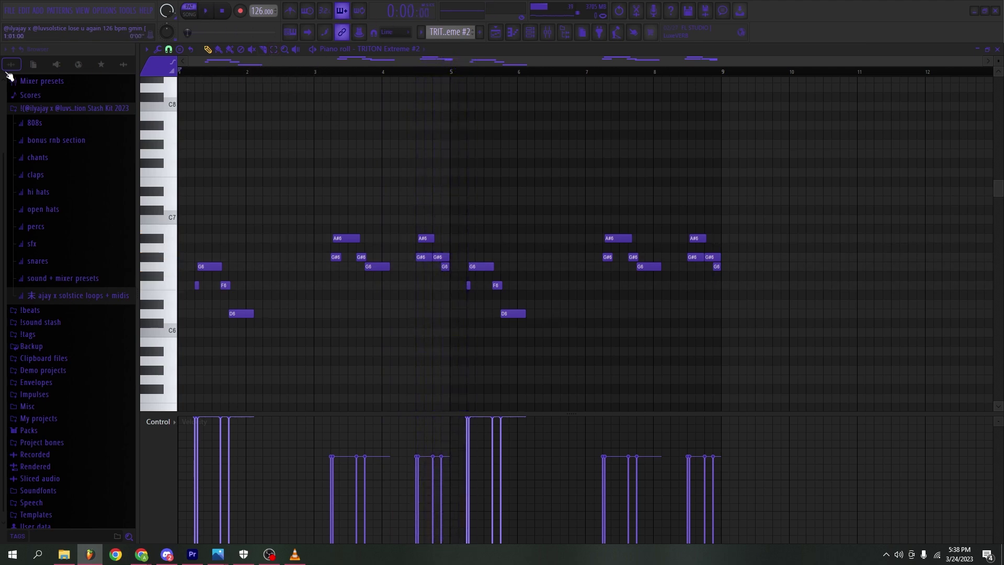
Step: Solo Track 6 in the playlist and inspect the Dreamheaven 2 preset on the ZENOLOGY channel
click(497, 33)
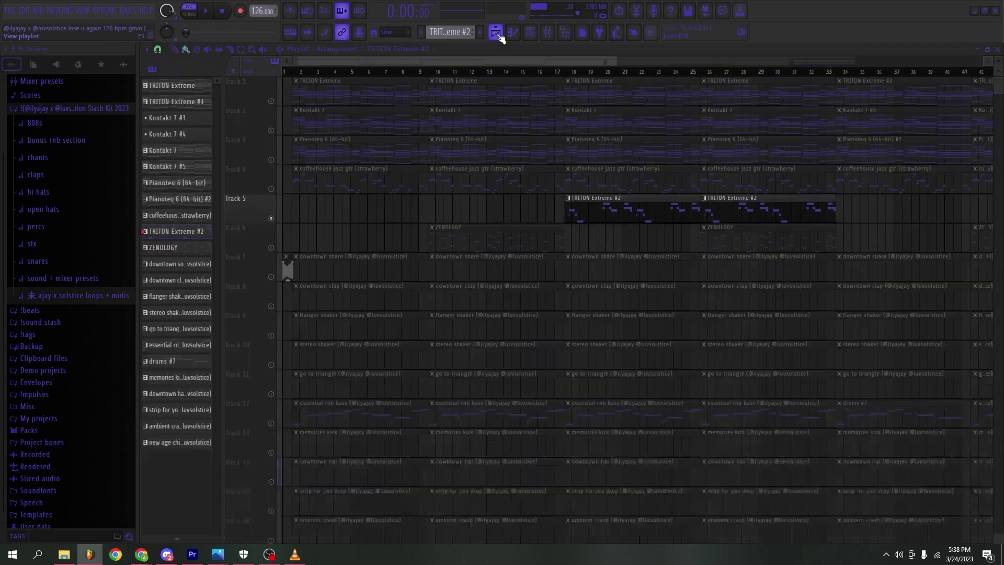
right_click(271, 248)
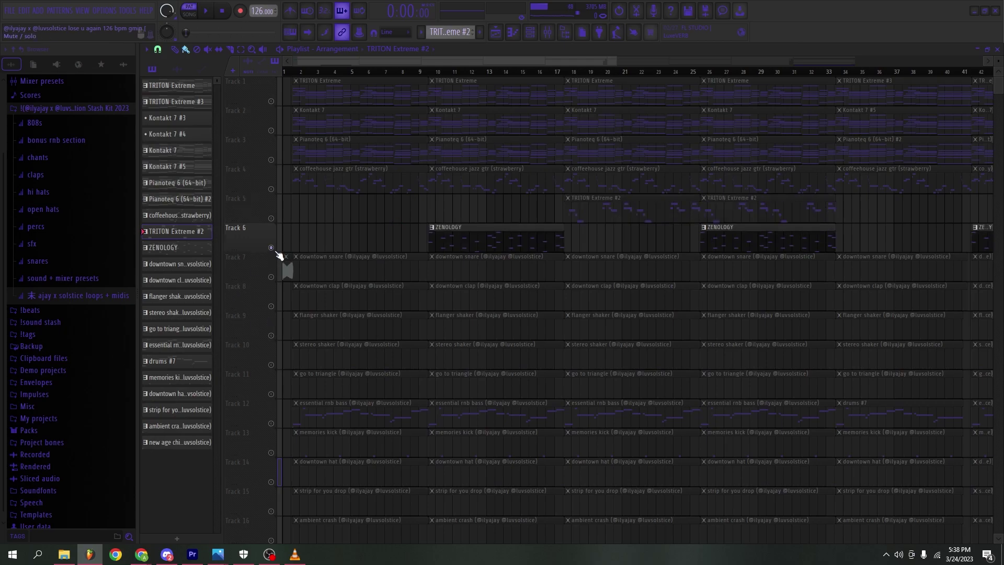
scroll(632, 242, down, 3)
click(531, 33)
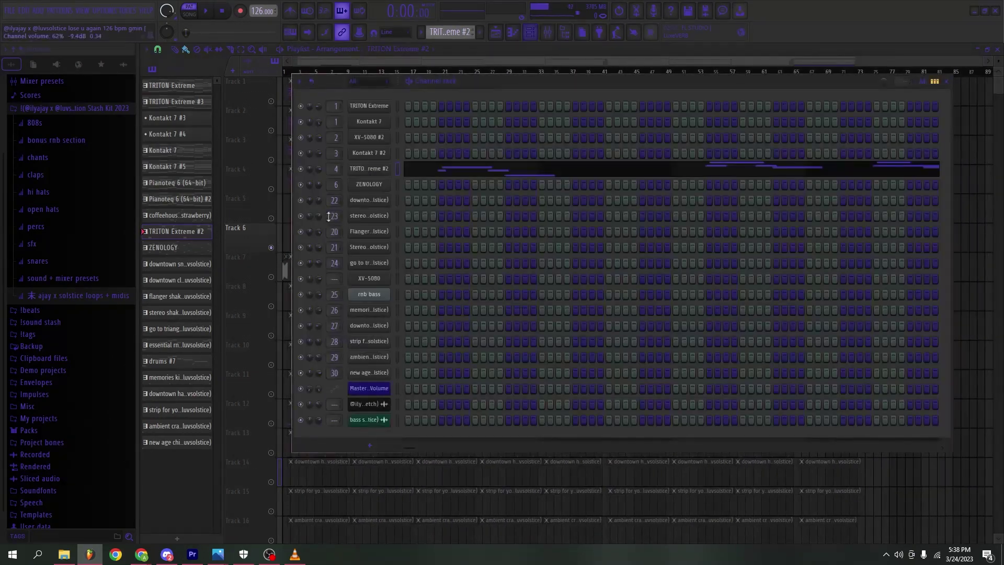
click(385, 184)
drag(460, 84, 557, 96)
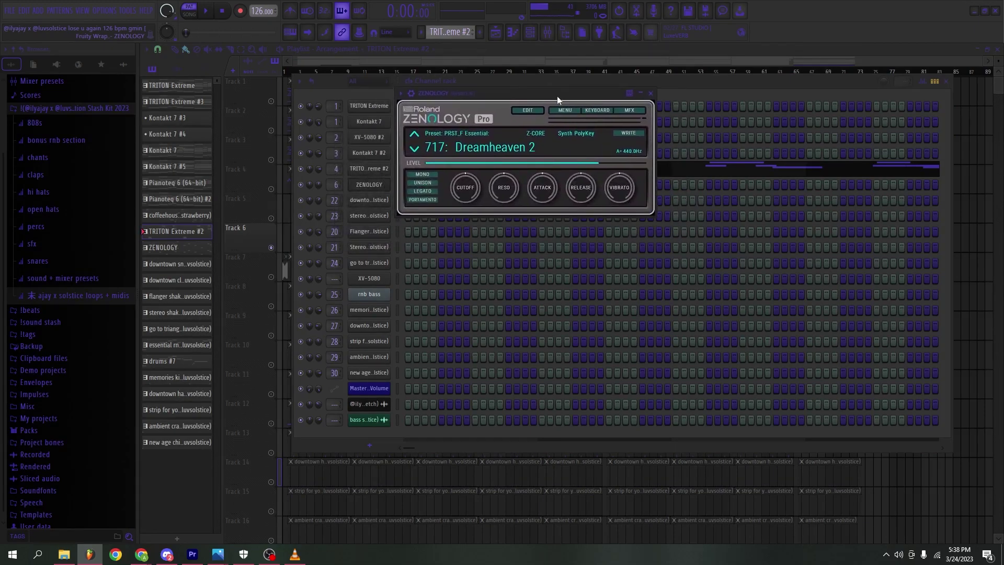
click(651, 94)
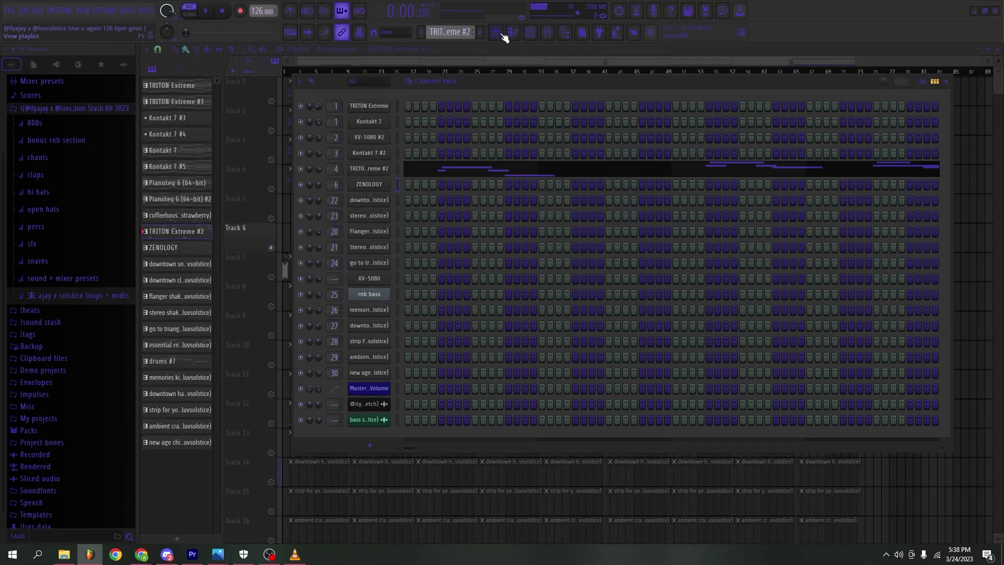
Step: Open the ZENOLOGY pattern from Track 6 in the piano roll and play its melody
click(496, 32)
double_click(503, 247)
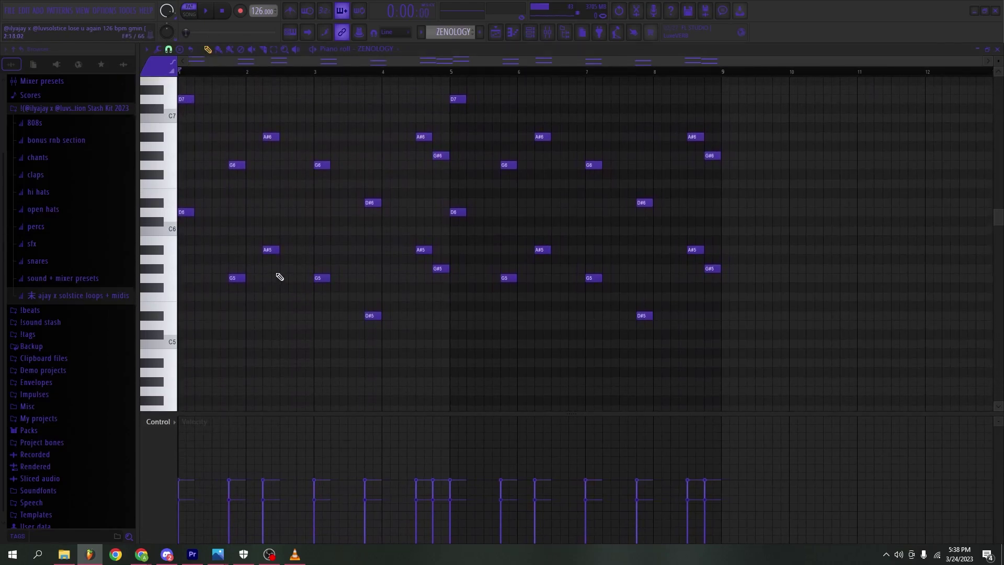
scroll(249, 229, up, 1)
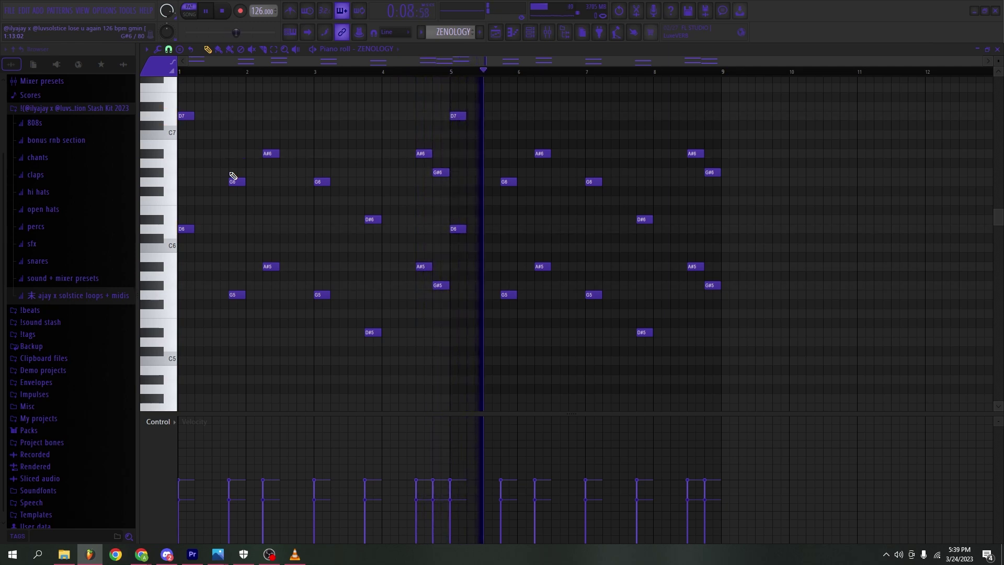
key(space)
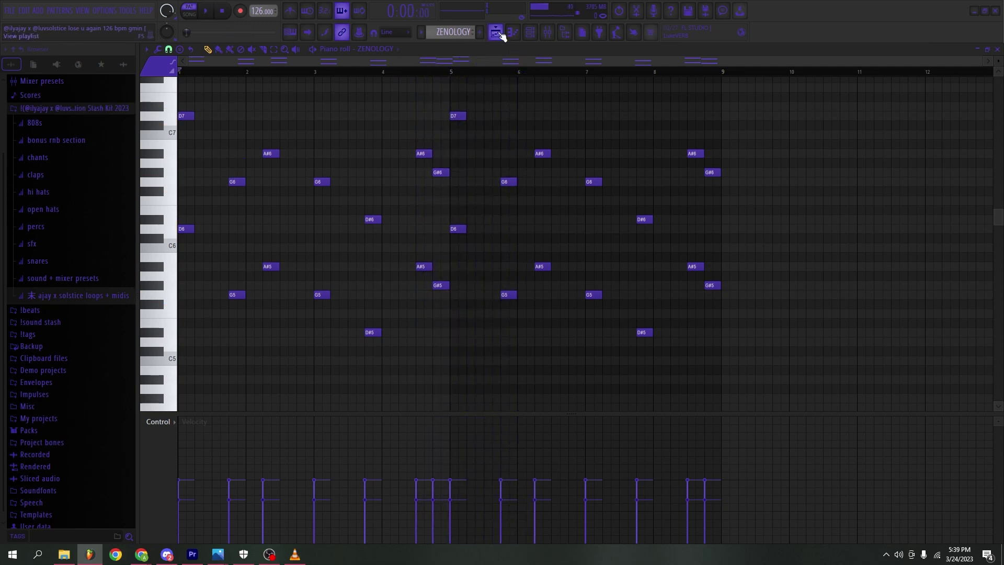
Step: Unmute Tracks 1 to 5 alongside Track 6 and play the melodic layers together in song mode
click(496, 33)
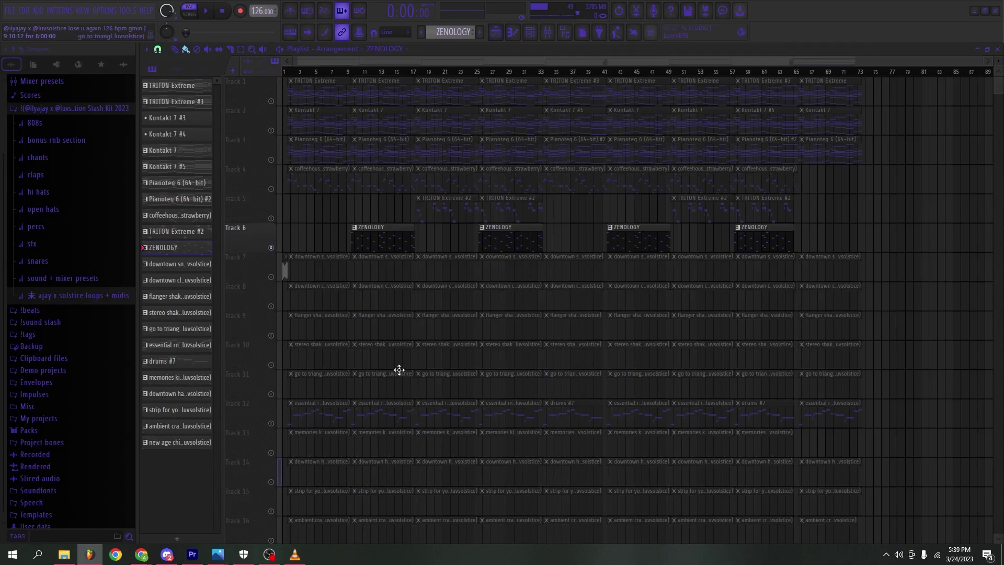
scroll(400, 369, up, 6)
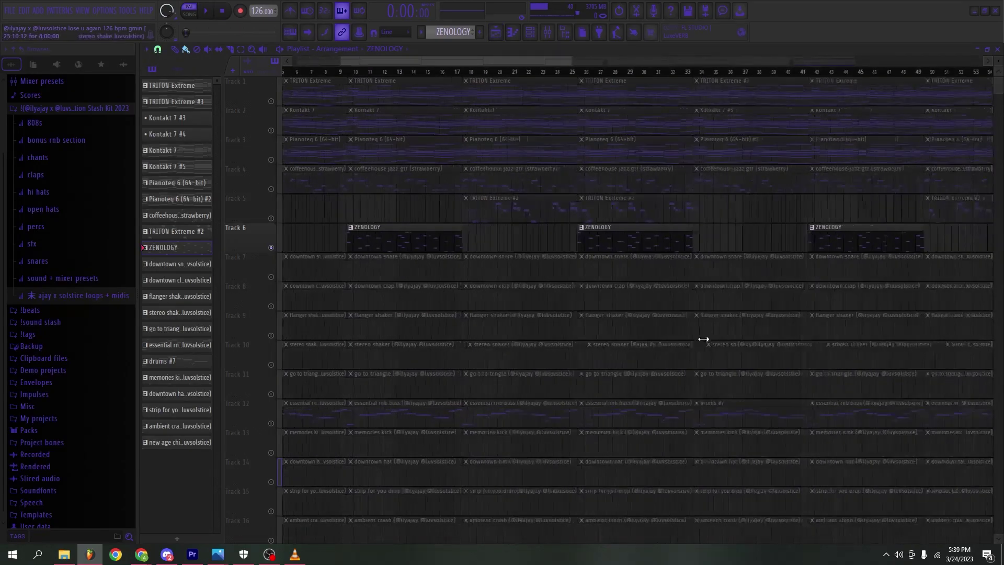
click(269, 204)
click(276, 189)
click(276, 160)
click(276, 130)
click(276, 101)
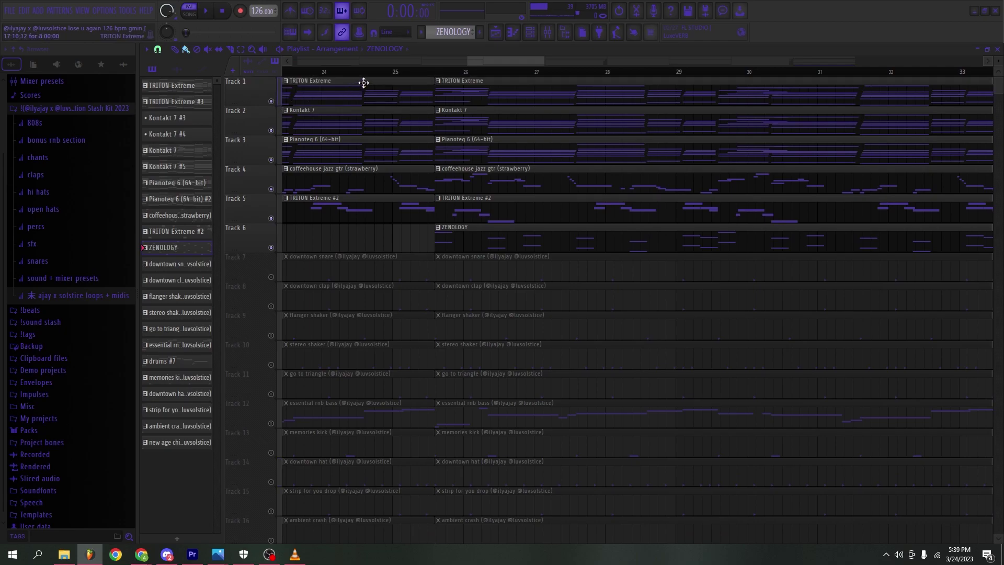
key(space)
scroll(713, 288, down, 4)
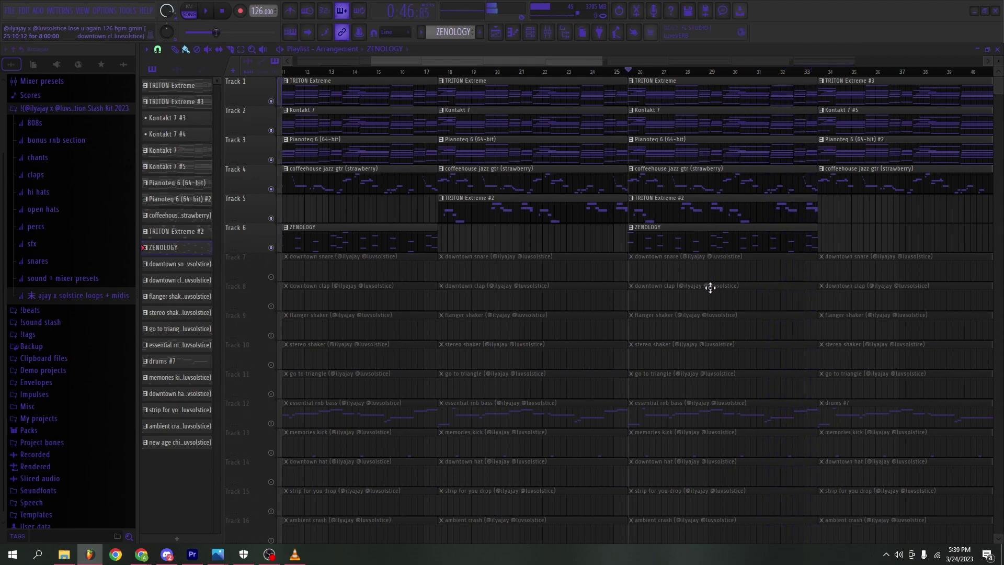
Step: Unmute all tracks, then solo the essential rnb bass on Track 12
ctrl+click(272, 247)
scroll(273, 250, down, 5)
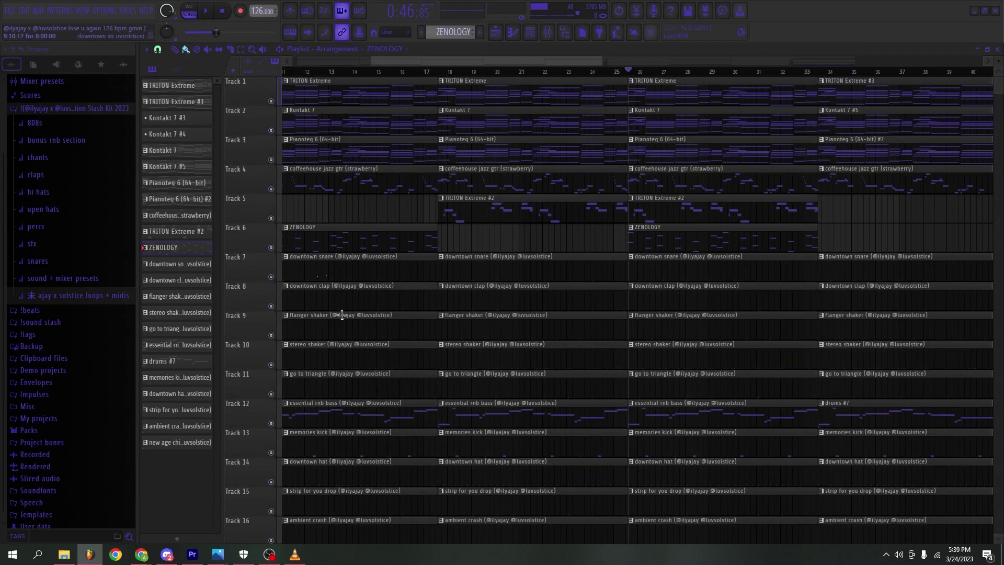
ctrl+click(272, 276)
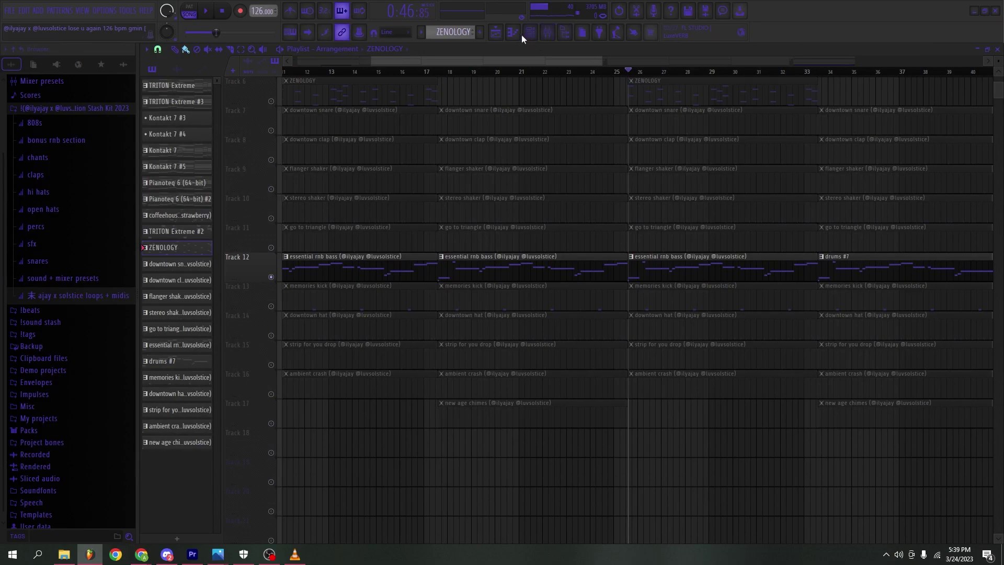
Step: Inspect the TRITON Extreme instrument and its Poinker Bass preset on the rnb bass channel
click(528, 32)
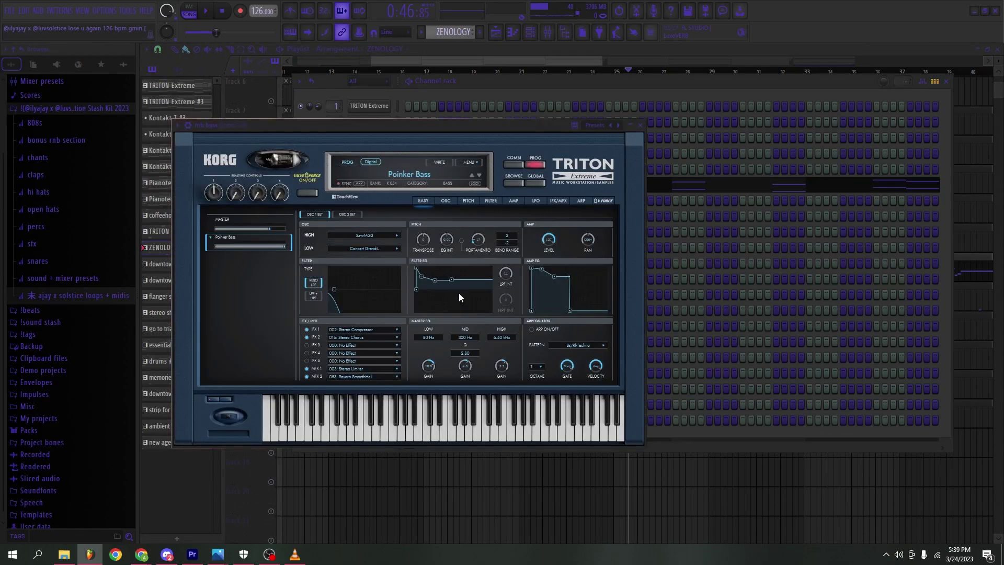
drag(489, 124, 751, 36)
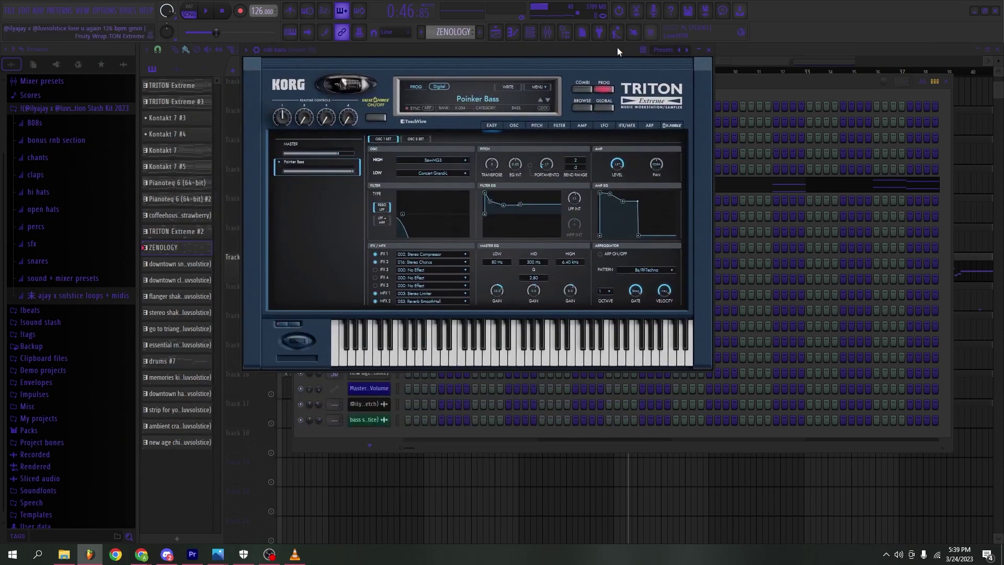
drag(618, 48, 640, 66)
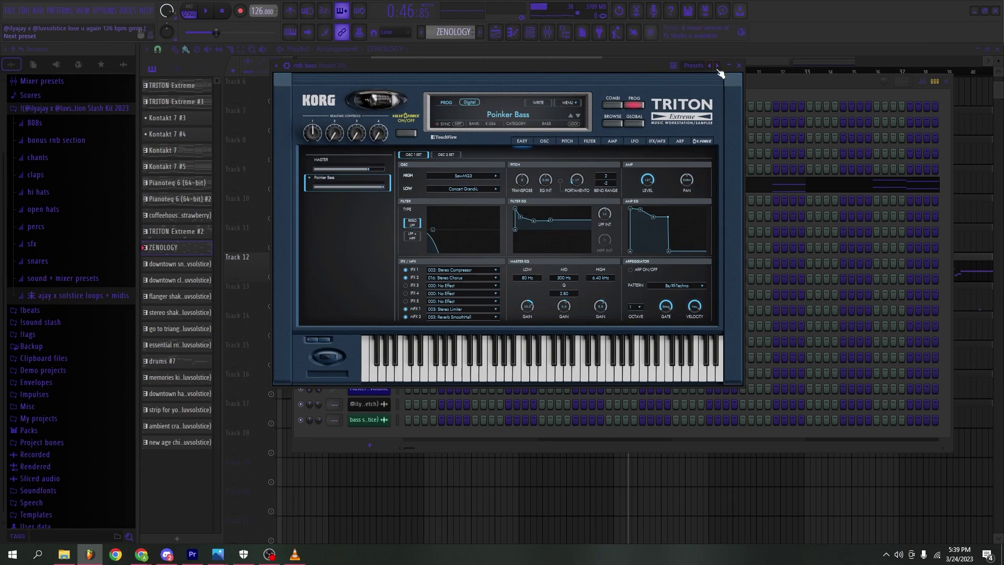
click(739, 65)
Step: Open the essential rnb bass pattern in the piano roll, play its opening, and select the short C4 note in bar 1
click(495, 32)
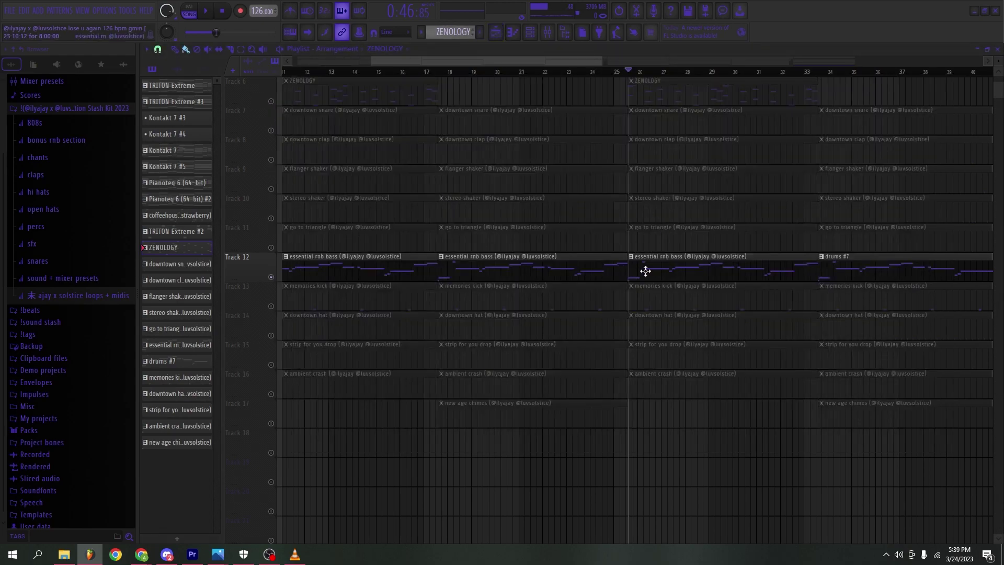
double_click(645, 271)
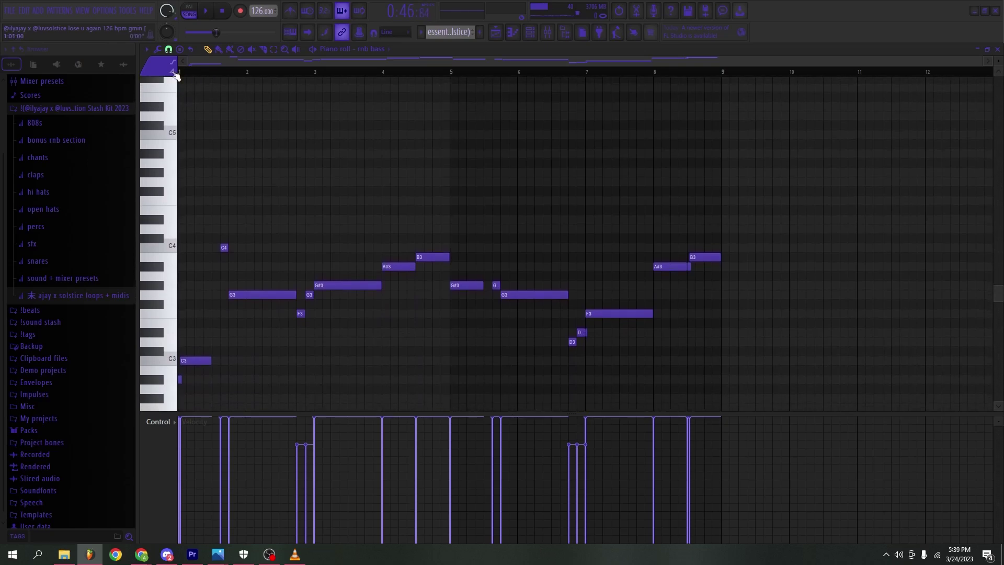
scroll(230, 124, down, 4)
key(space)
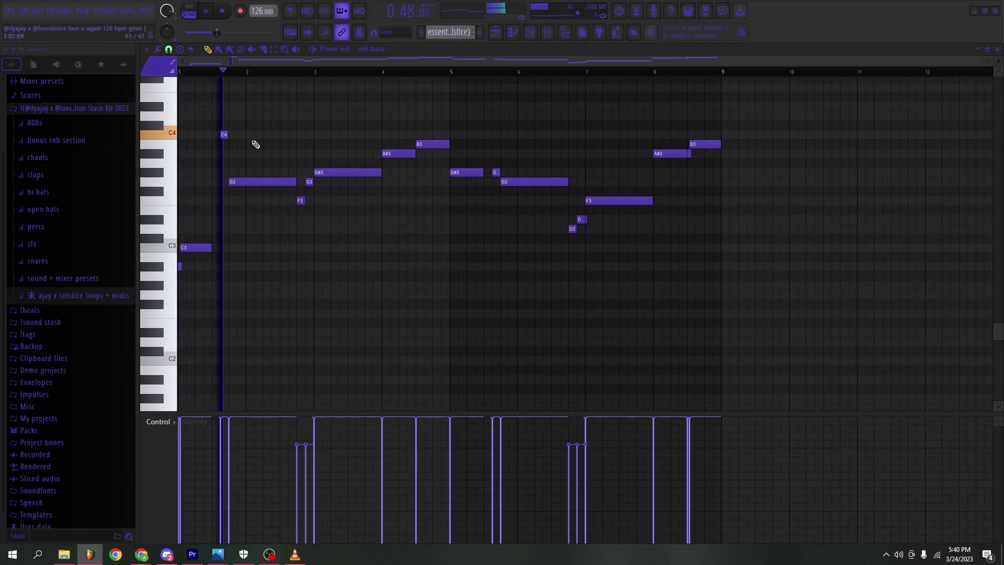
drag(238, 124, 214, 159)
key(space)
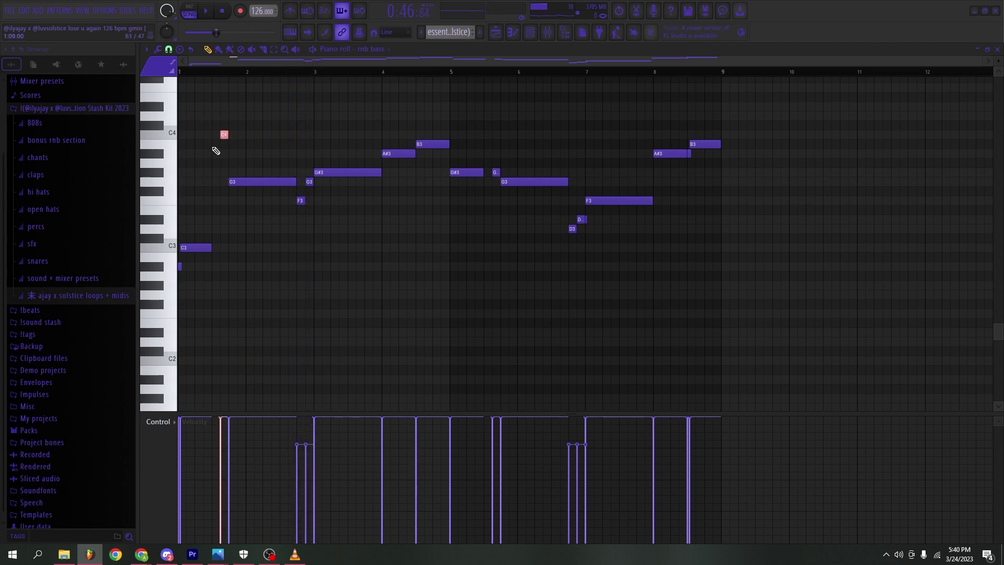
Step: Select the short F3 and G3 notes just before bar 3 and play the bass pattern to its later bars
scroll(302, 221, up, 4)
drag(291, 168, 317, 249)
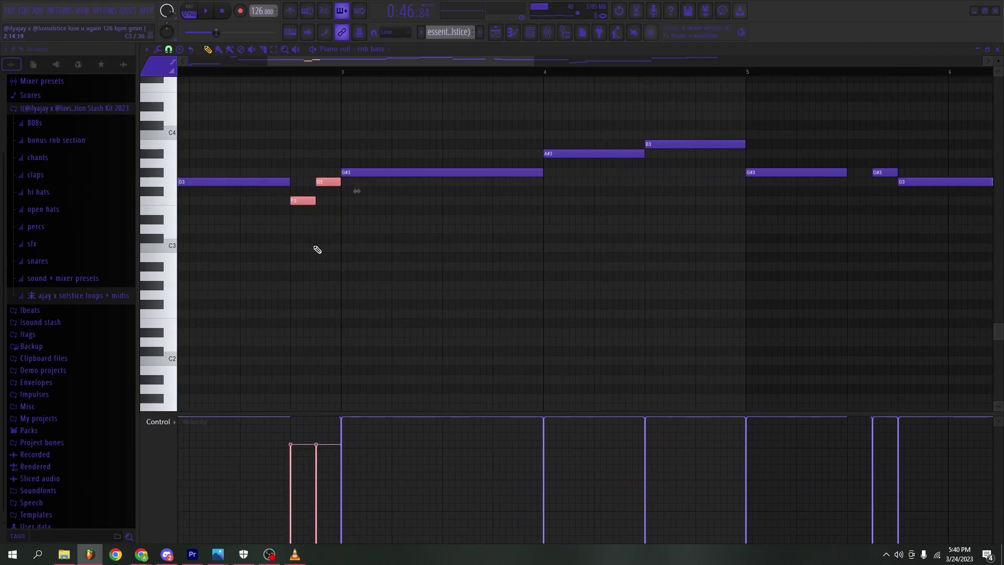
drag(306, 208, 335, 183)
key(space)
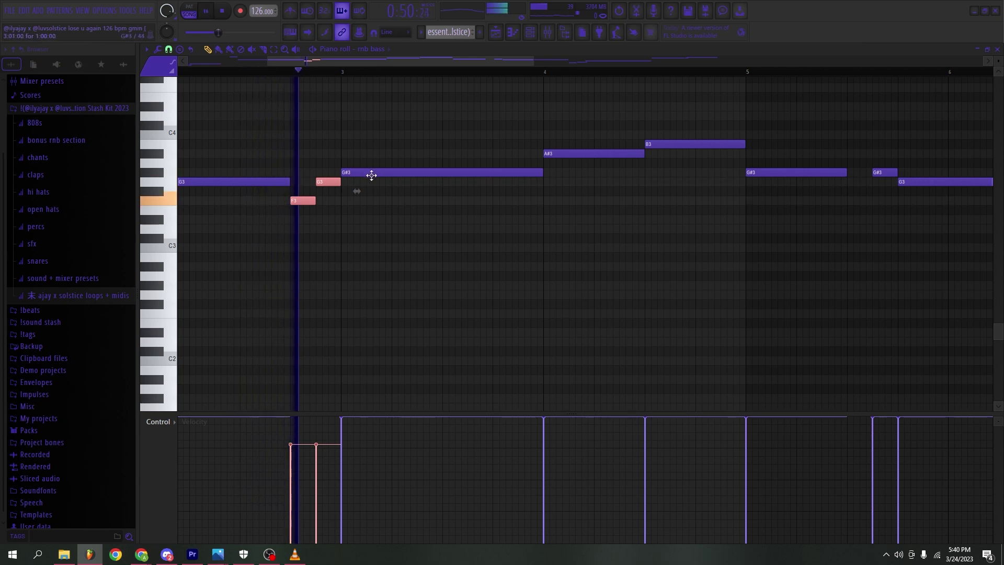
scroll(406, 219, down, 3)
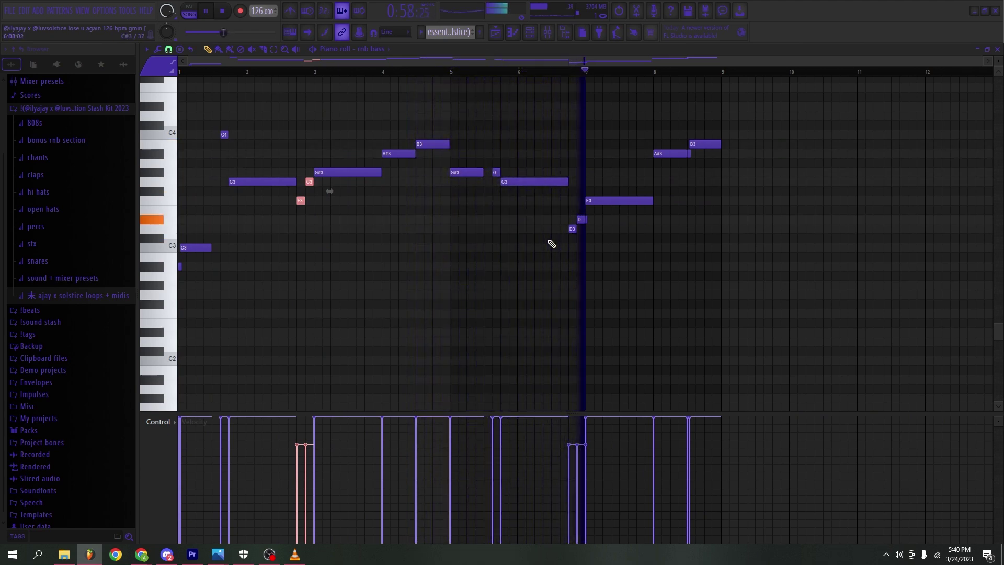
key(space)
Step: Return to the playlist, unmute Tracks 7 to 17, and play the drum layers with the bass from bar 17
click(495, 32)
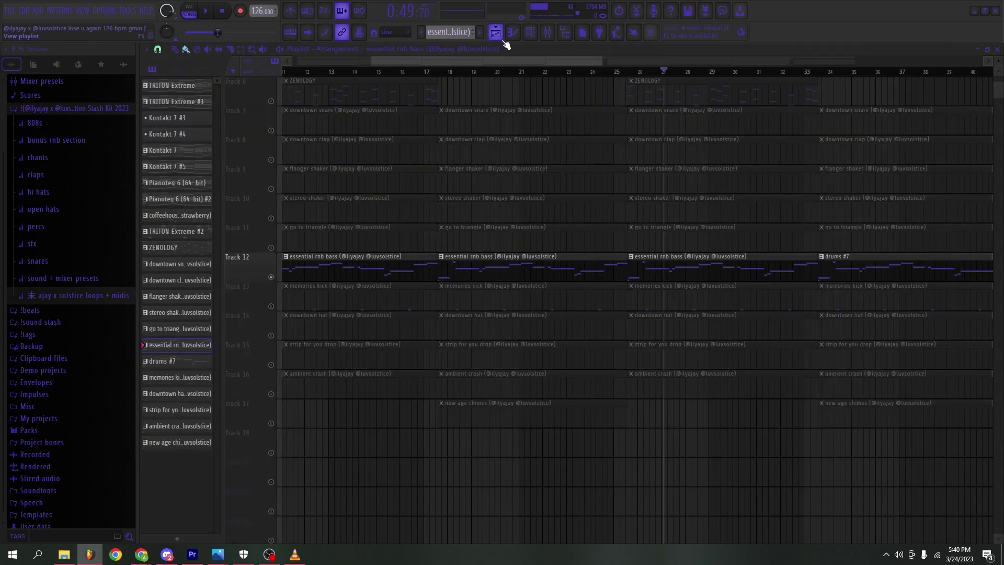
scroll(587, 307, up, 3)
scroll(480, 321, up, 5)
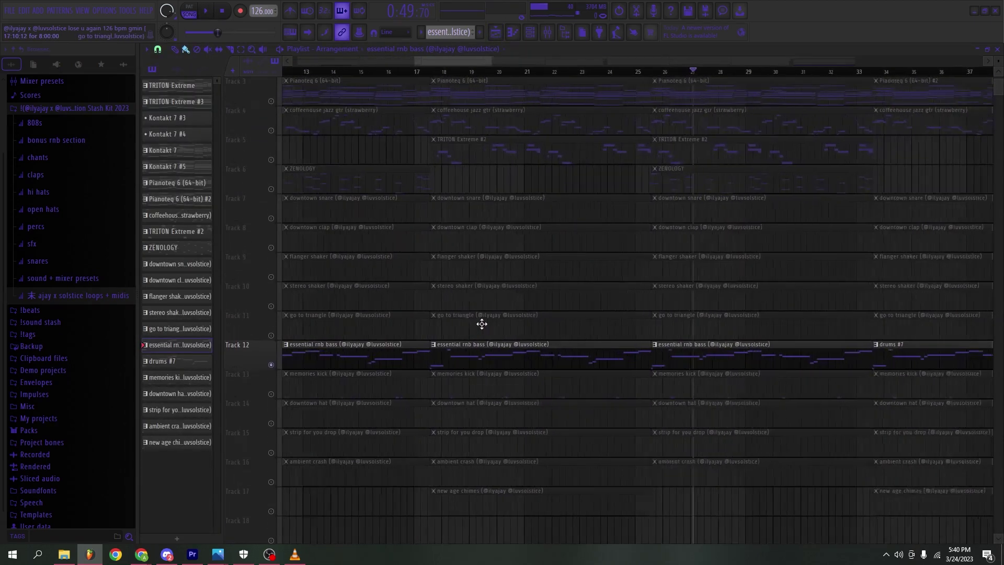
click(277, 221)
drag(277, 246, 271, 511)
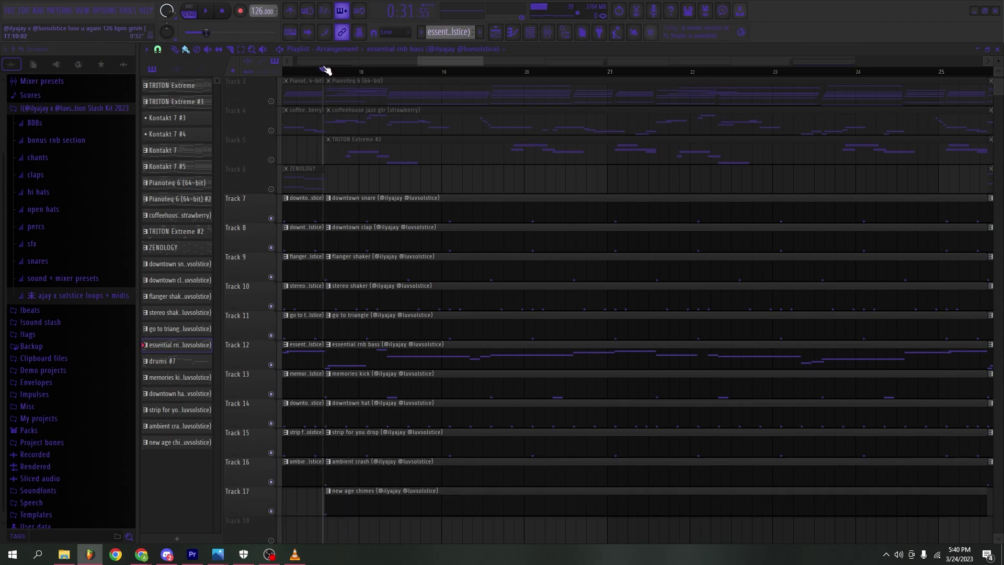
scroll(356, 146, down, 2)
key(space)
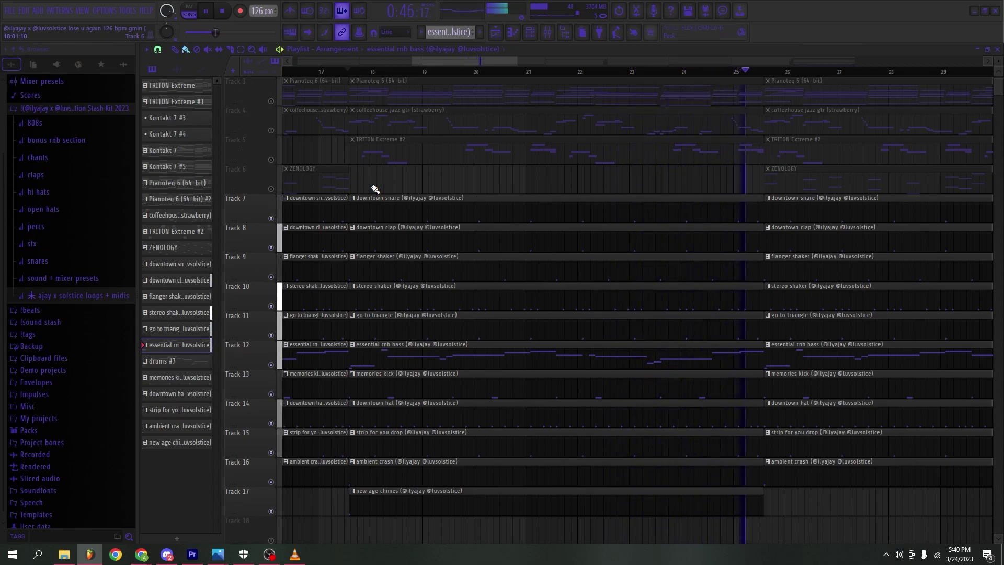
Step: Solo the downtown snare on Track 7, add the downtown clap on Track 8, and play both from bar 17
right_click(271, 218)
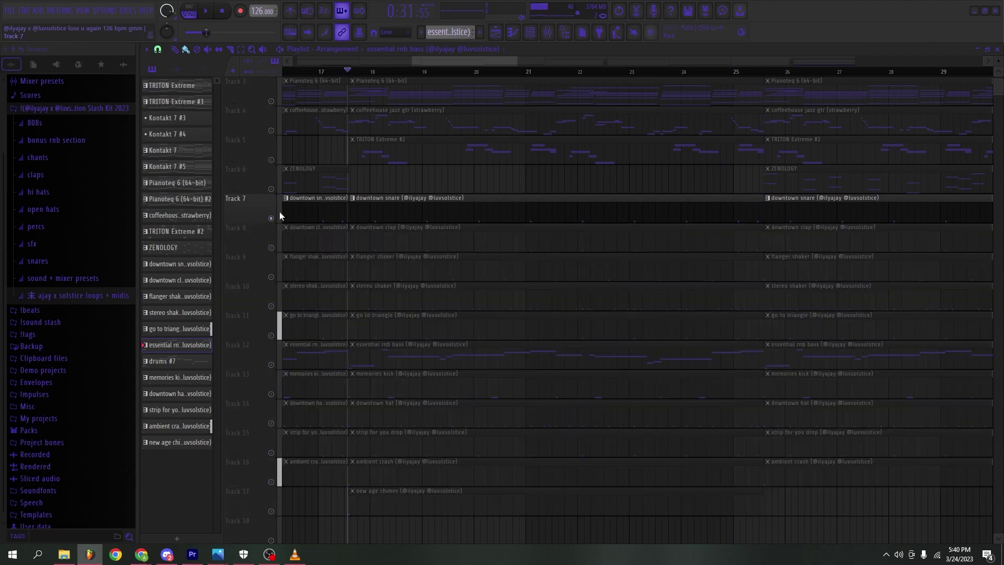
right_click(272, 219)
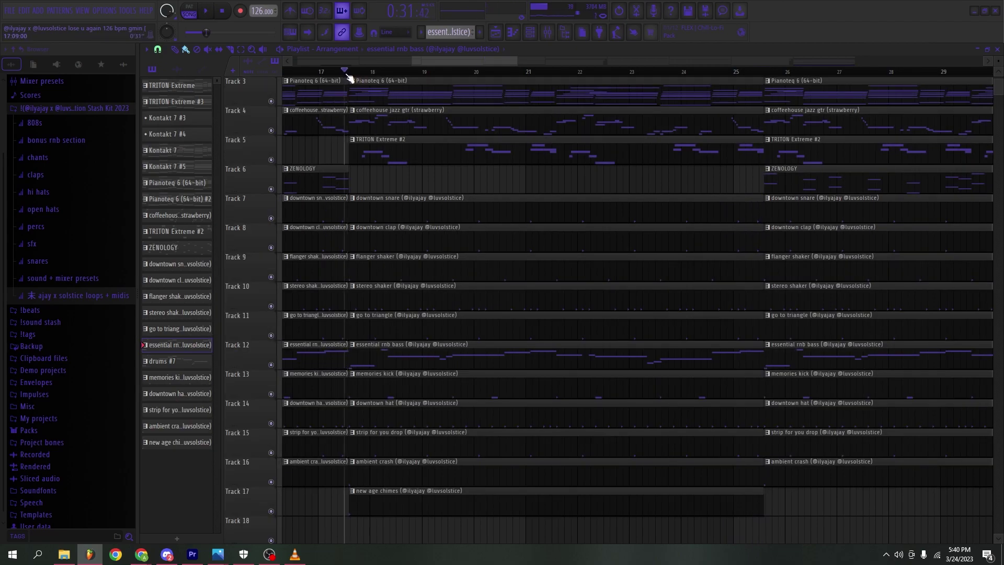
scroll(316, 239, up, 3)
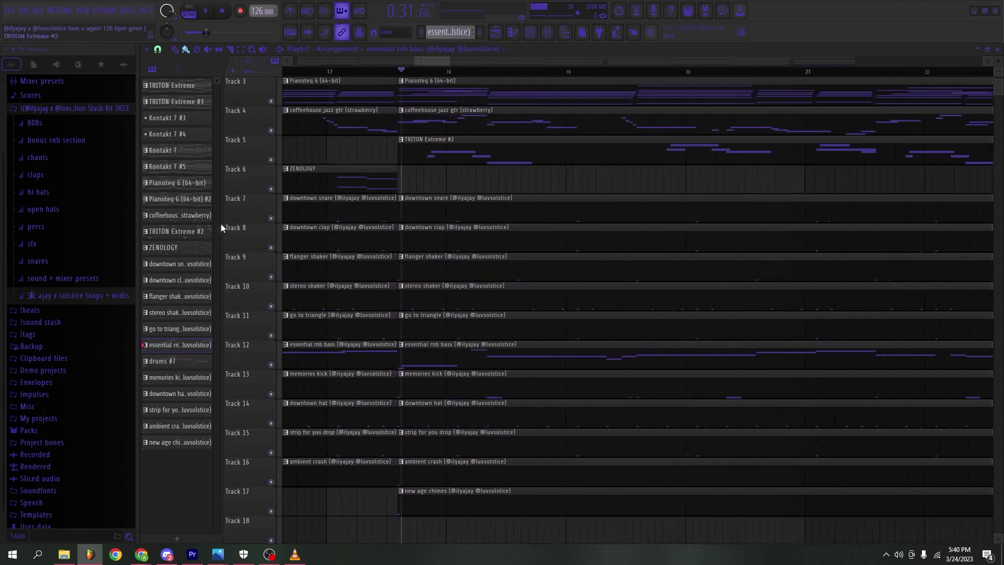
right_click(271, 218)
click(272, 247)
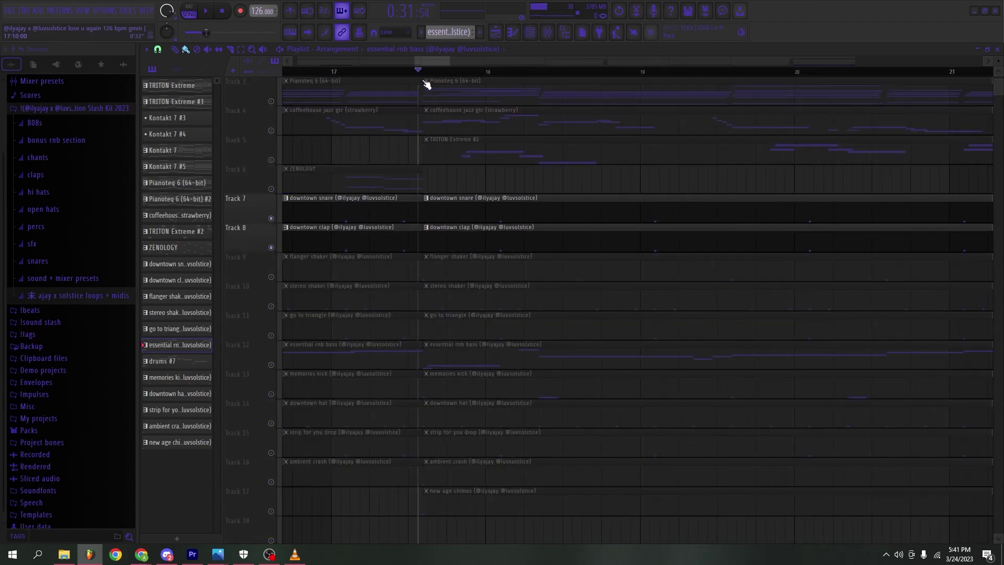
scroll(586, 190, up, 2)
scroll(594, 195, down, 4)
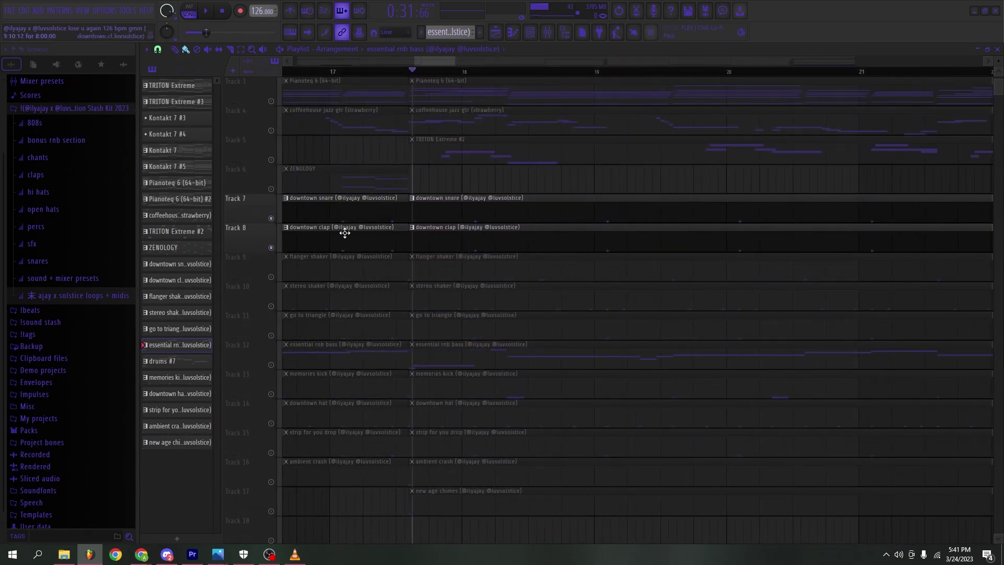
key(space)
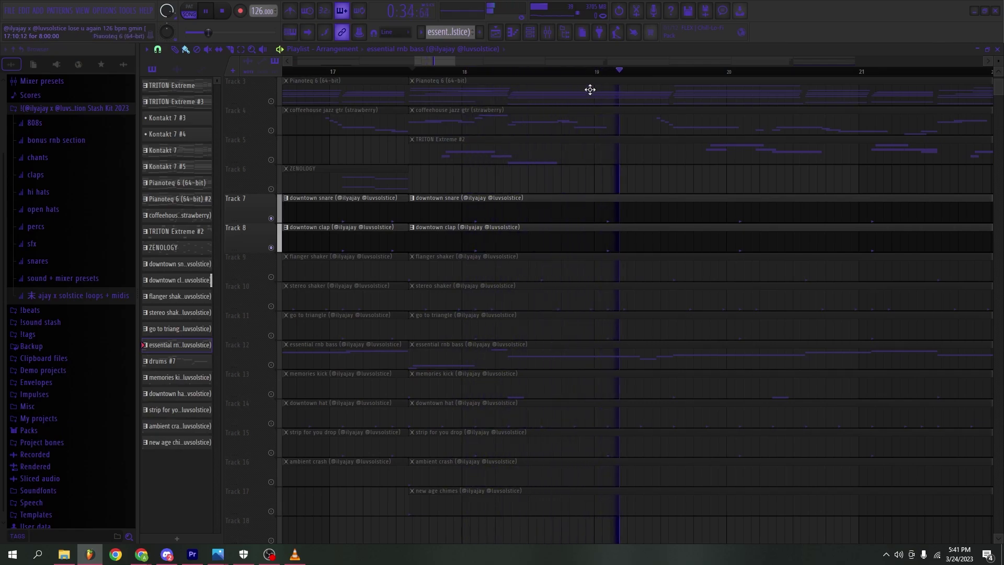
Step: Inspect the Fruity Reeverb 2 effect on the snare's mixer insert 22, then return to the playlist
click(553, 34)
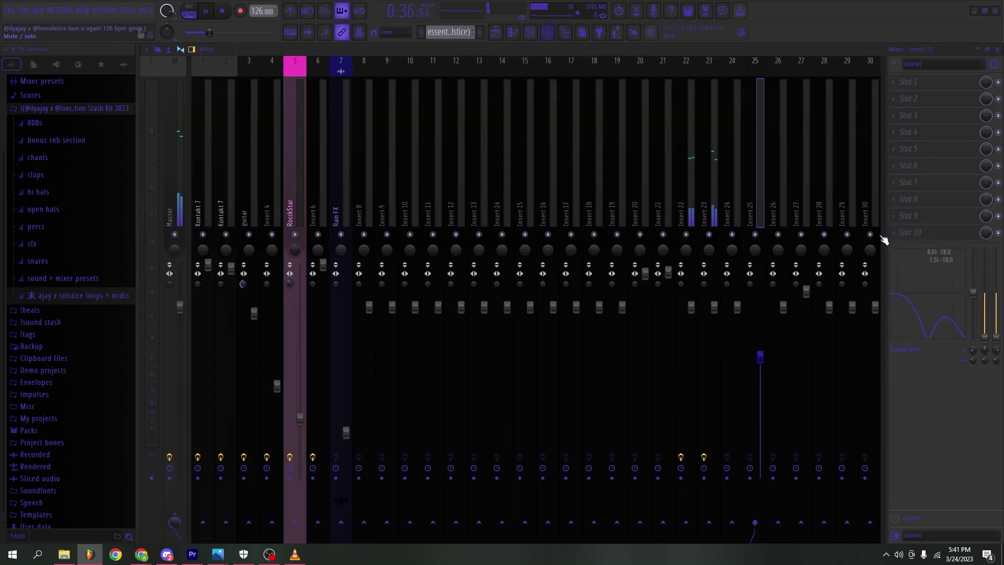
click(531, 33)
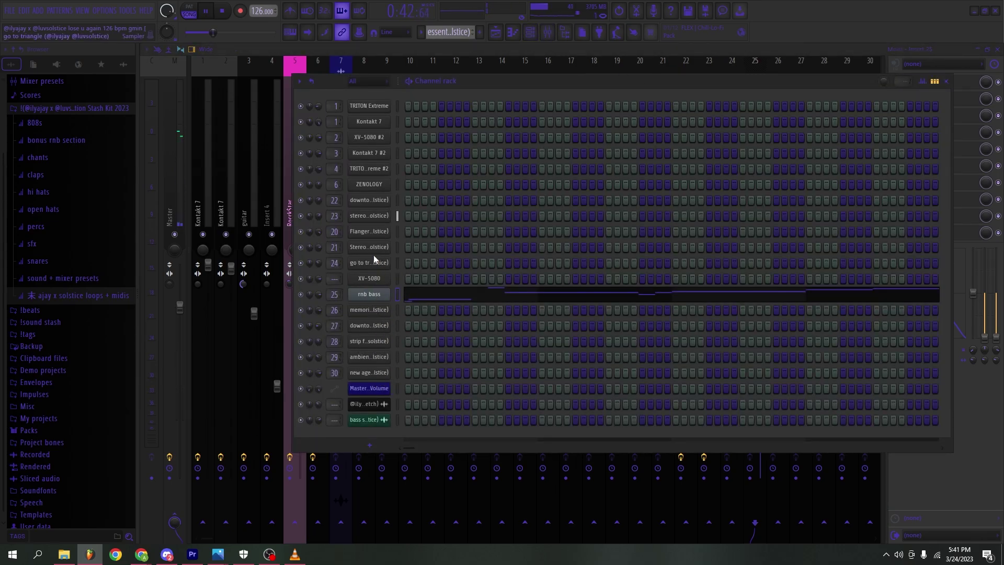
click(667, 51)
click(686, 62)
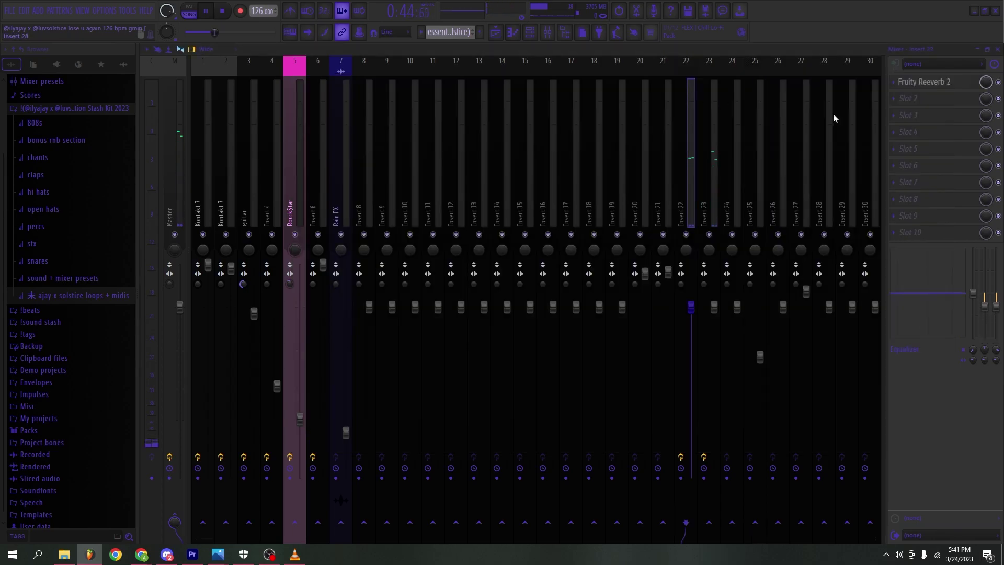
click(953, 84)
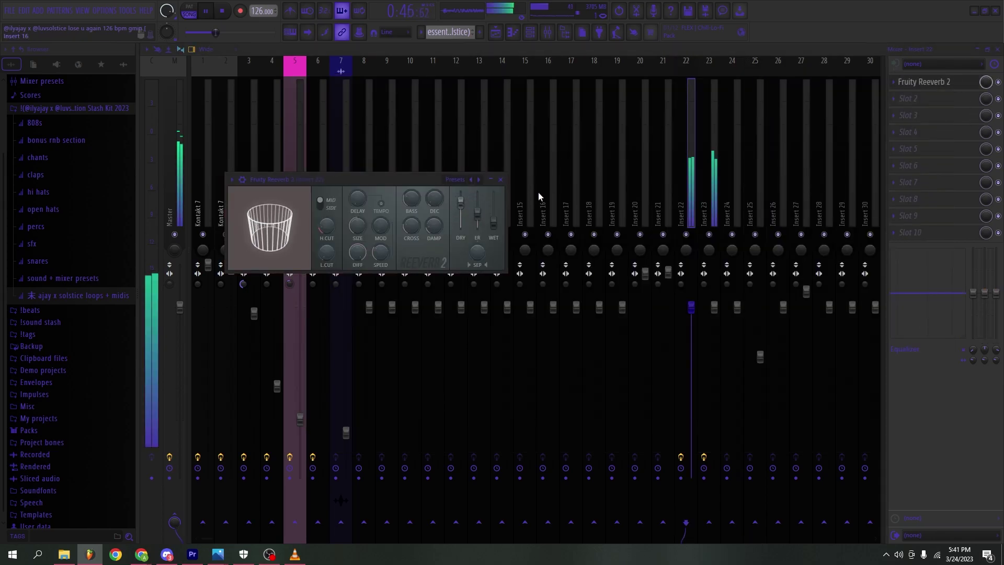
click(500, 179)
key(F5)
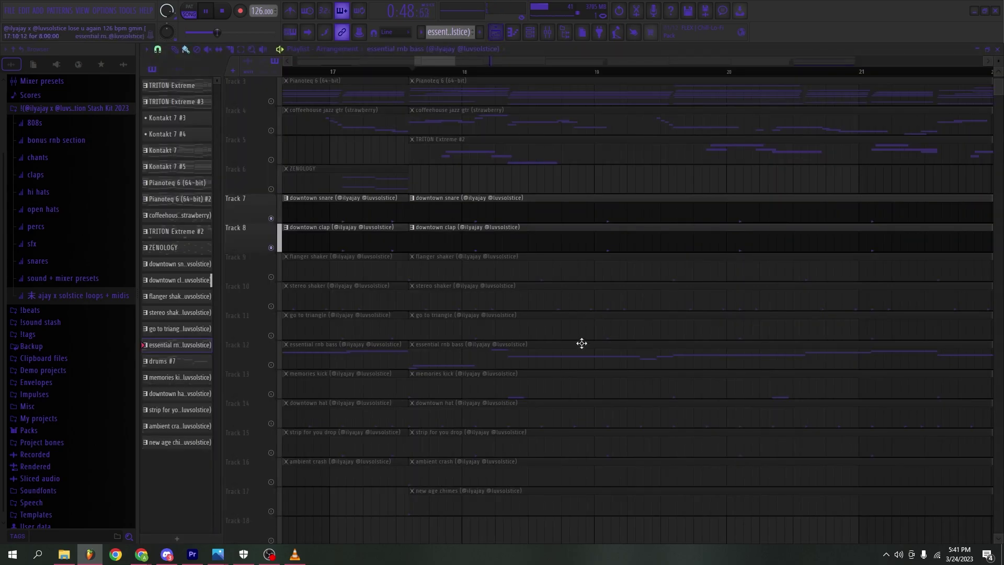
Step: Unmute go to triangle on Track 11 and strip for you drop on Track 15, and play them with the snare and clap
scroll(580, 334, down, 3)
scroll(601, 209, down, 2)
key(space)
click(270, 248)
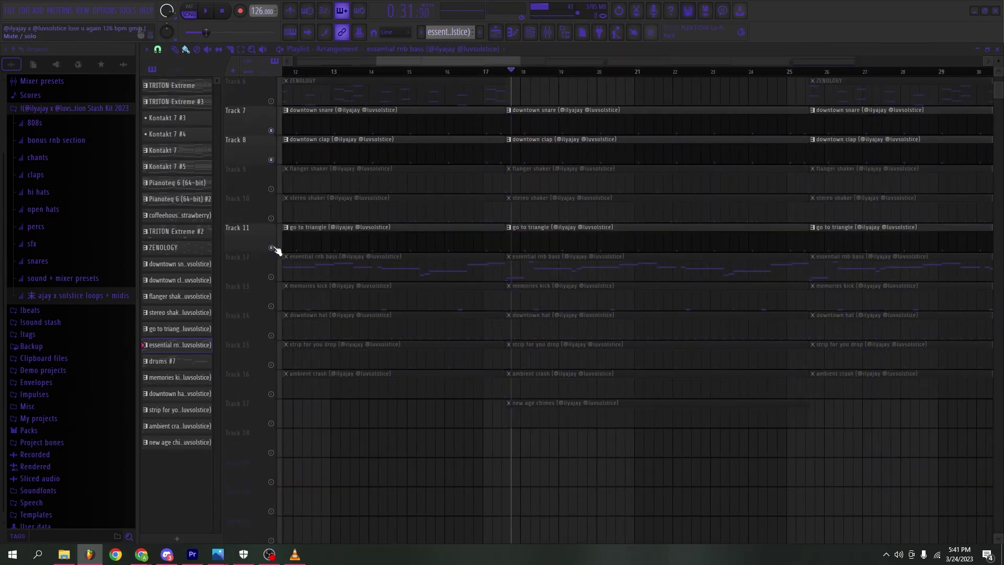
scroll(414, 296, up, 4)
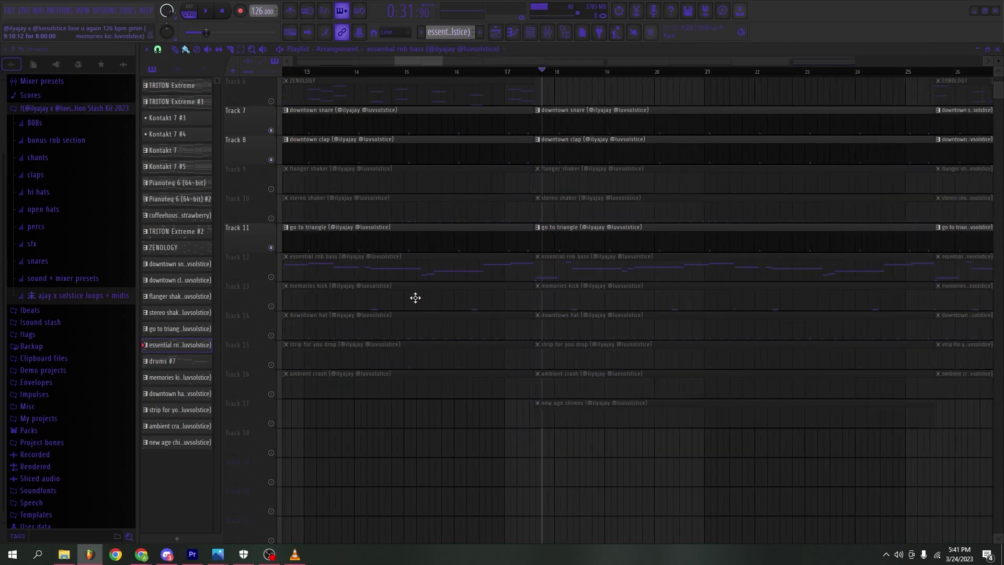
click(271, 365)
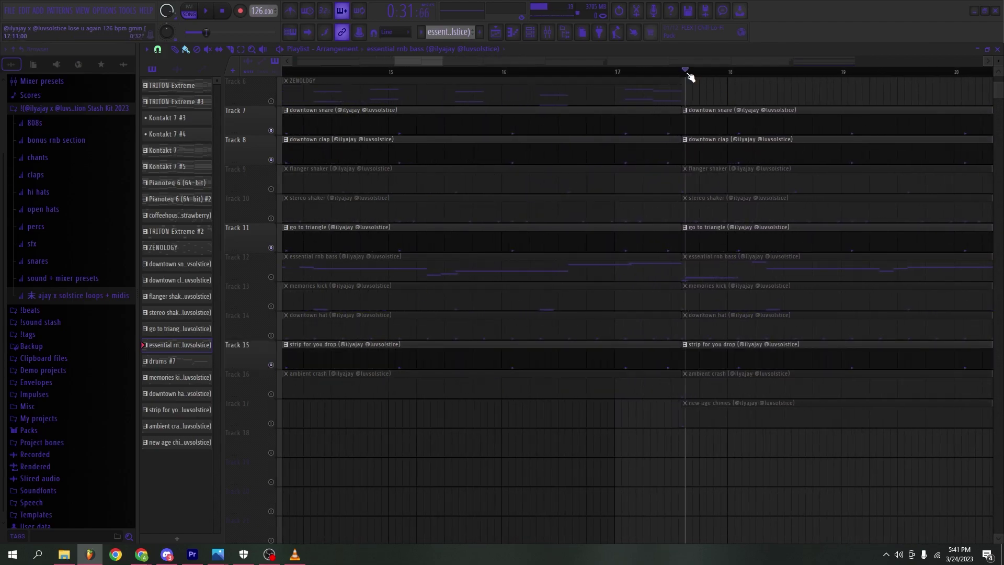
scroll(727, 199, down, 1)
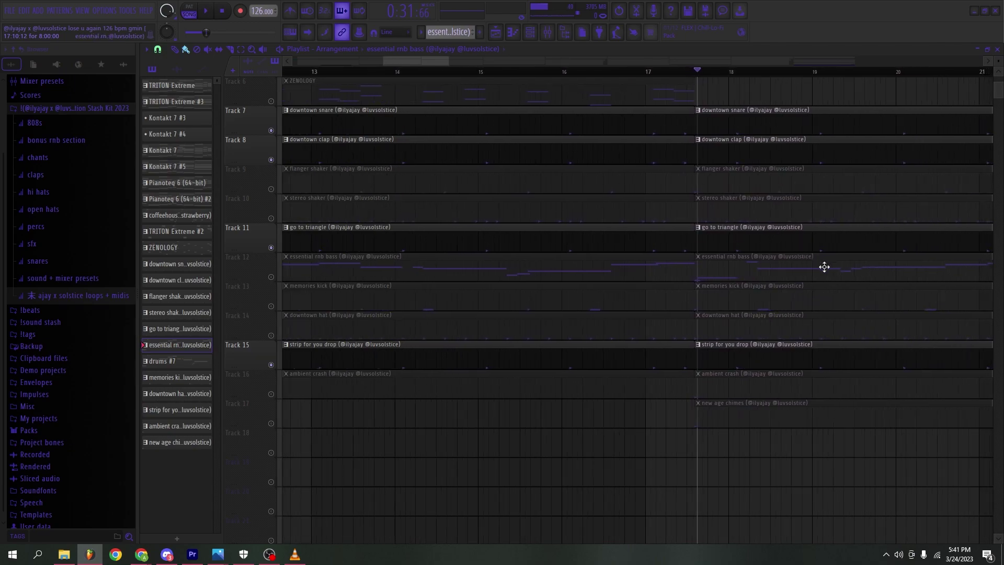
scroll(833, 269, up, 1)
key(space)
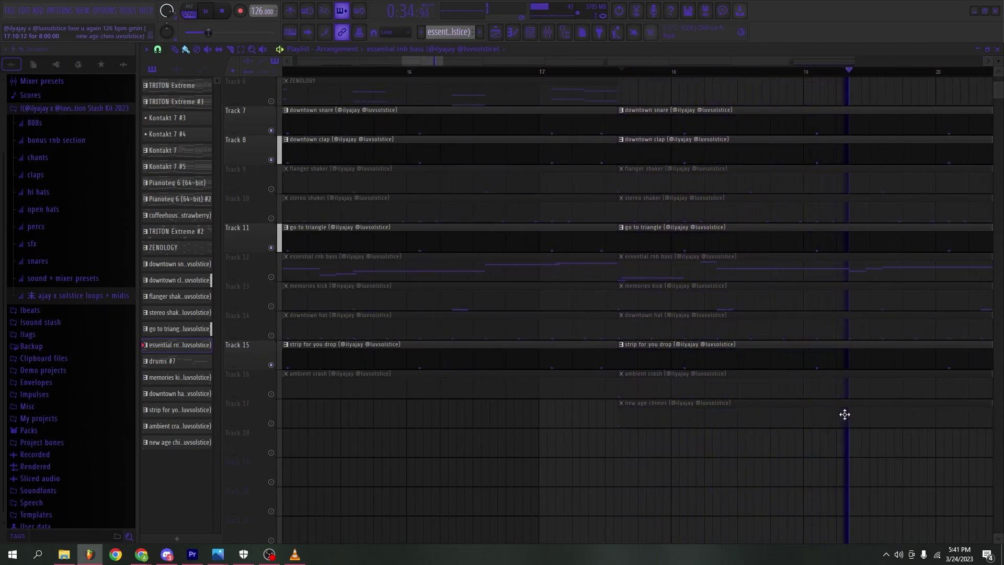
scroll(844, 413, down, 4)
scroll(844, 413, down, 5)
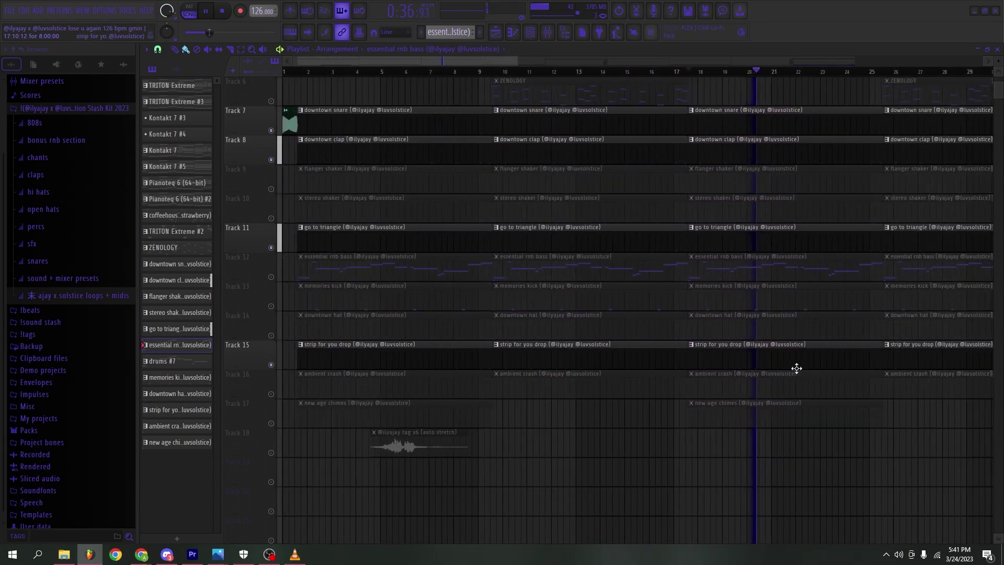
scroll(363, 300, up, 3)
scroll(830, 342, down, 1)
key(space)
Step: Solo the flanger shaker on Track 9 together with the stereo shaker on Track 10 and play them
scroll(830, 342, up, 1)
right_click(272, 246)
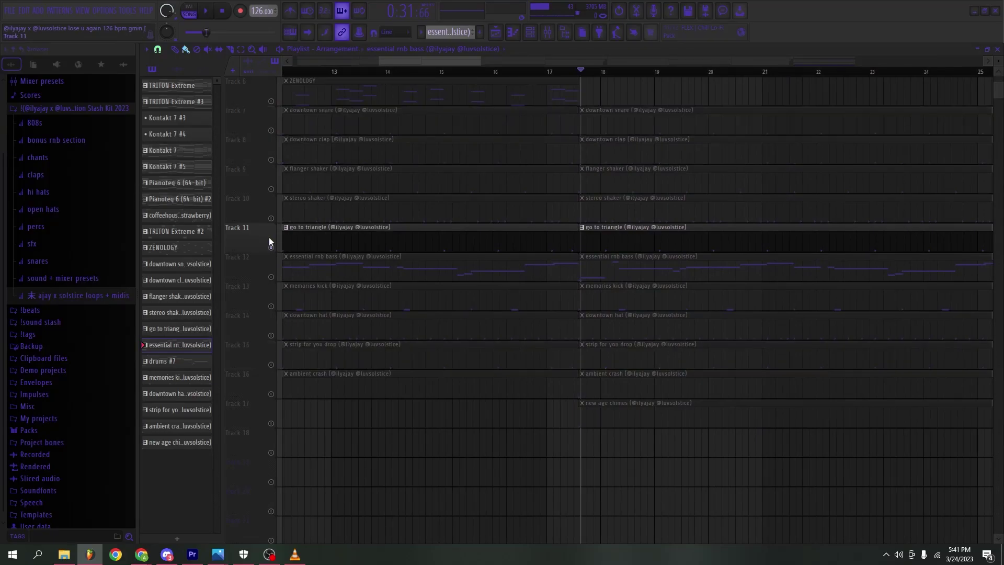
right_click(271, 190)
click(272, 218)
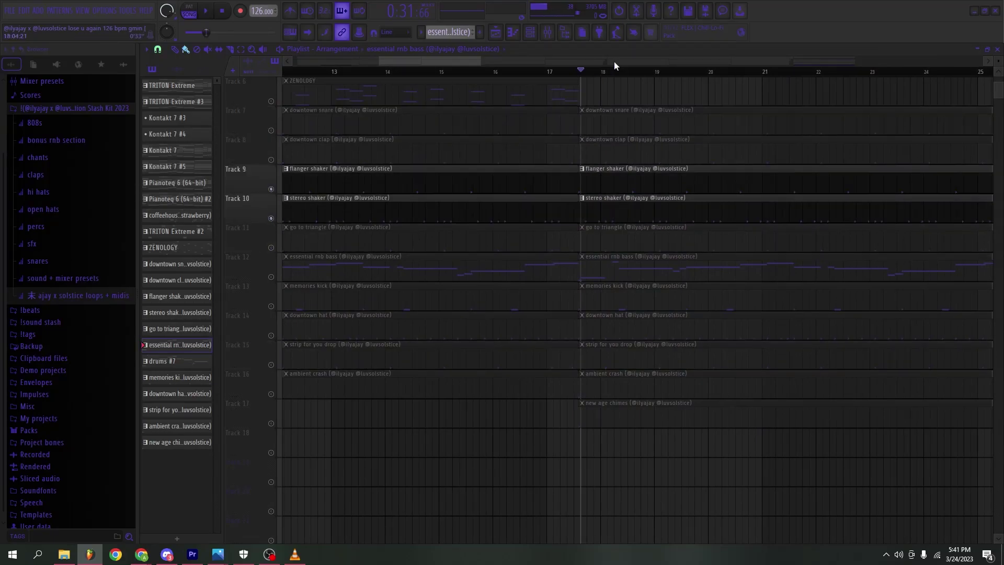
key(space)
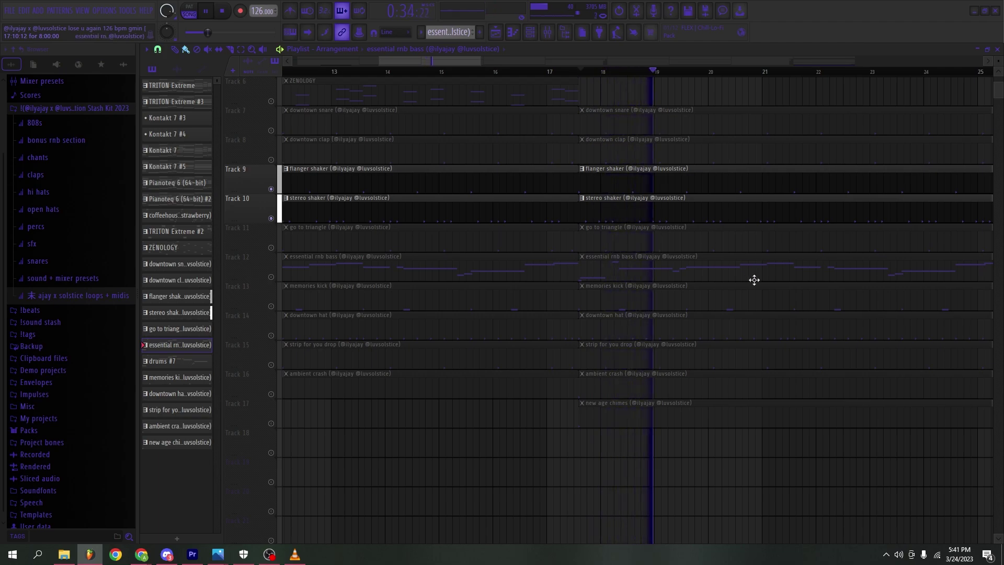
Step: Examine the flanger shaker pattern's notes in the piano roll and return to the playlist
double_click(695, 183)
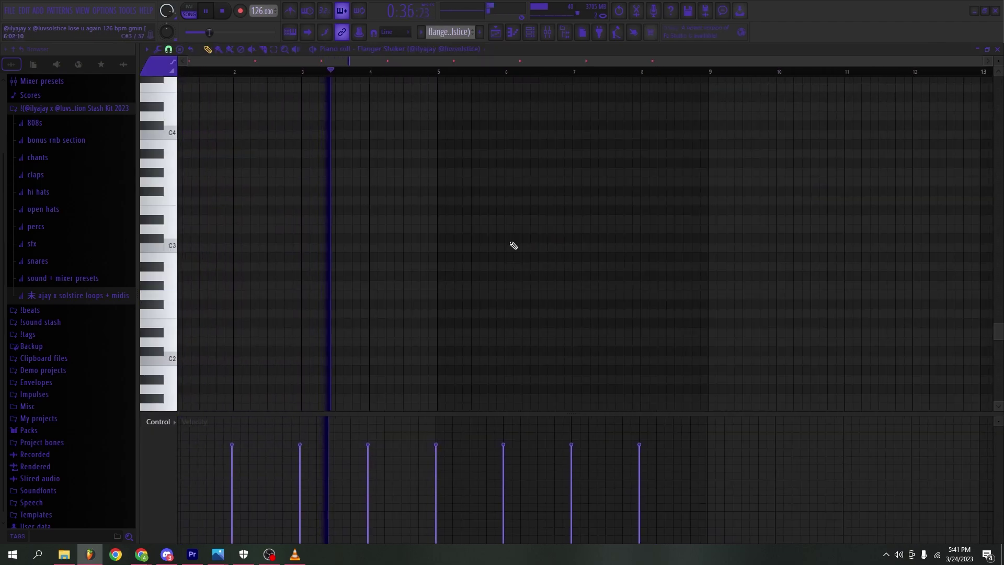
scroll(507, 253, up, 10)
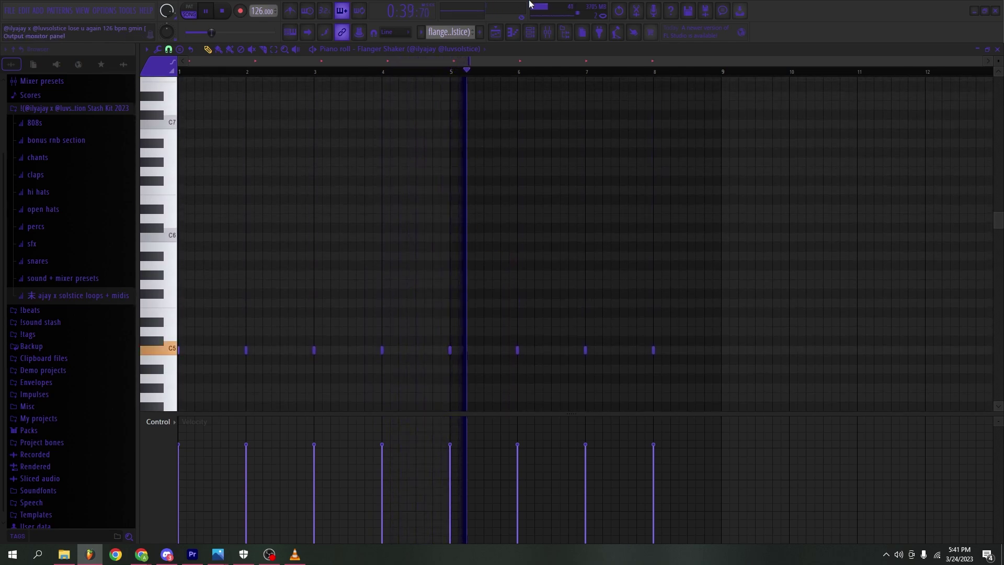
click(495, 32)
Step: Open the stereo shaker pattern in the piano roll, display its note panning, and return to the playlist
double_click(671, 209)
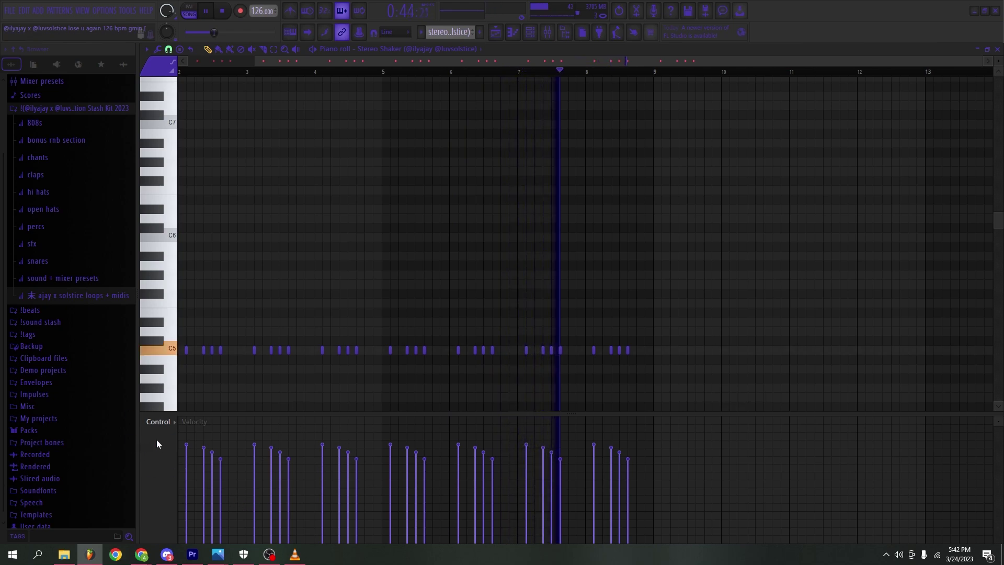
click(171, 422)
click(184, 444)
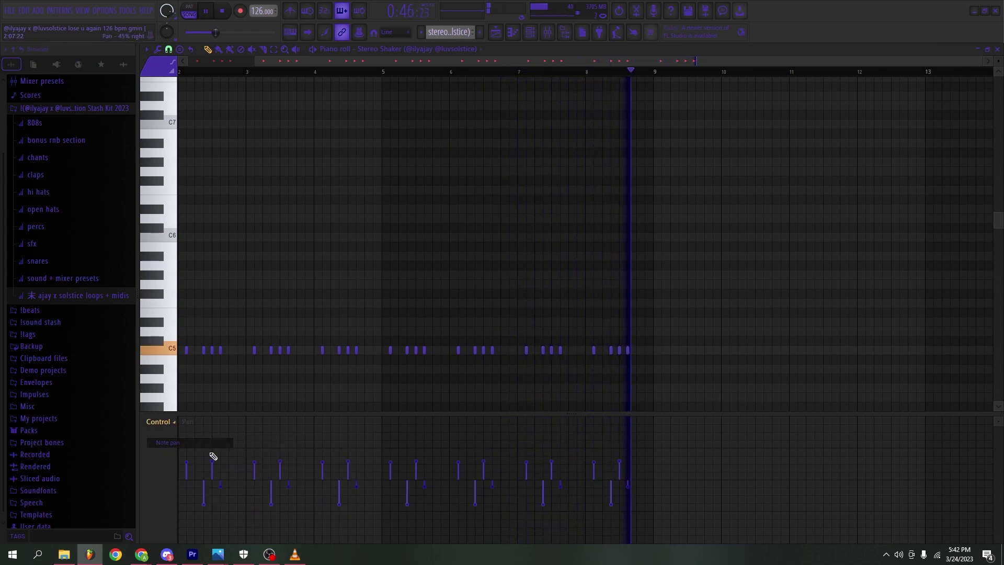
scroll(471, 358, down, 3)
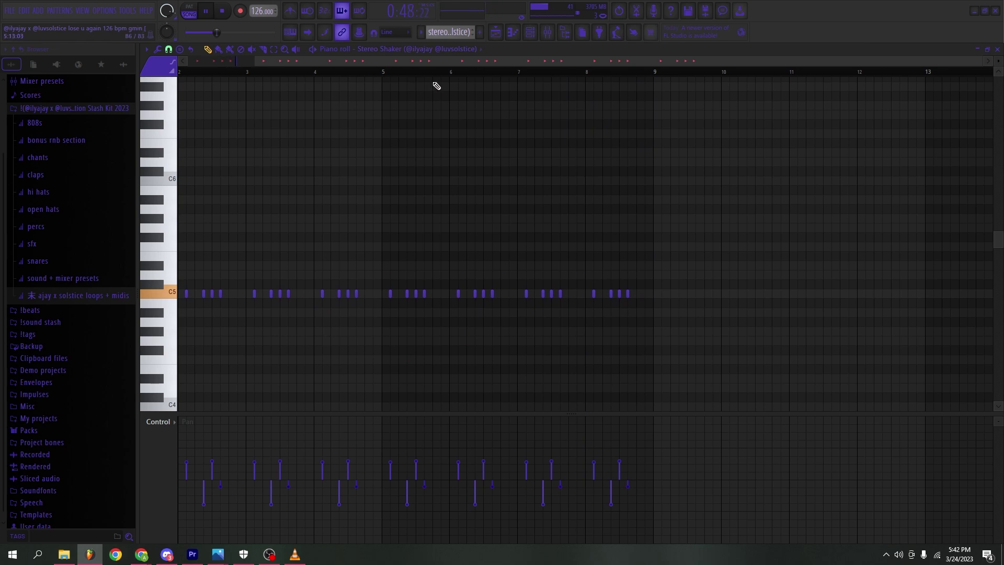
click(499, 32)
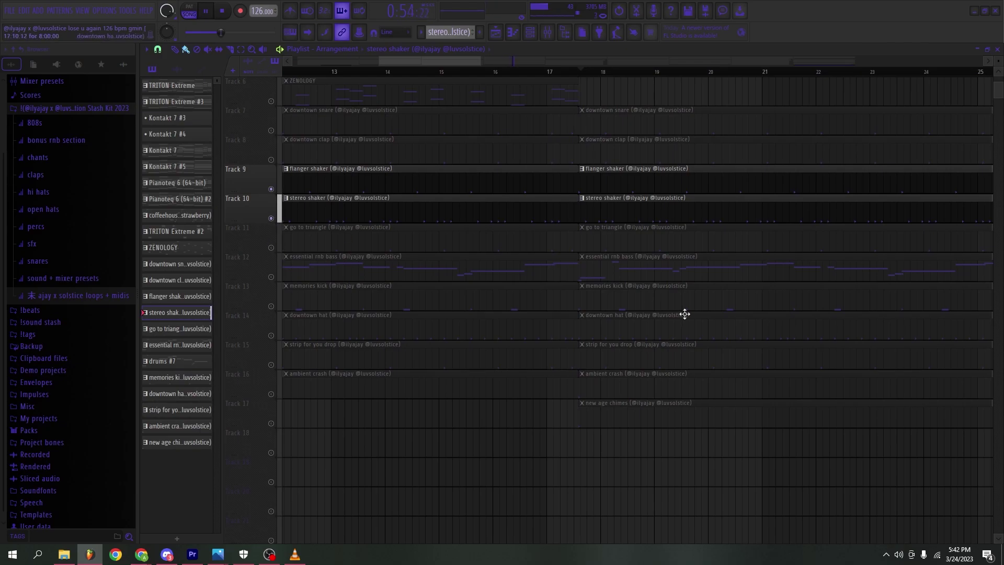
Step: Stop playback and unmute all playlist tracks
scroll(684, 312, down, 4)
key(space)
right_click(271, 189)
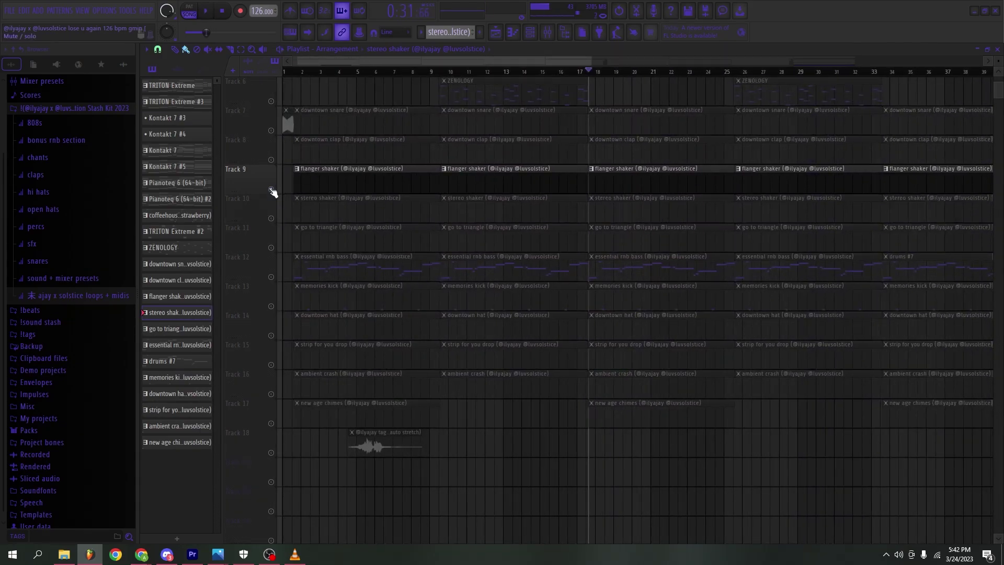
right_click(272, 190)
scroll(568, 300, down, 2)
ctrl+scroll(653, 350, up, 1)
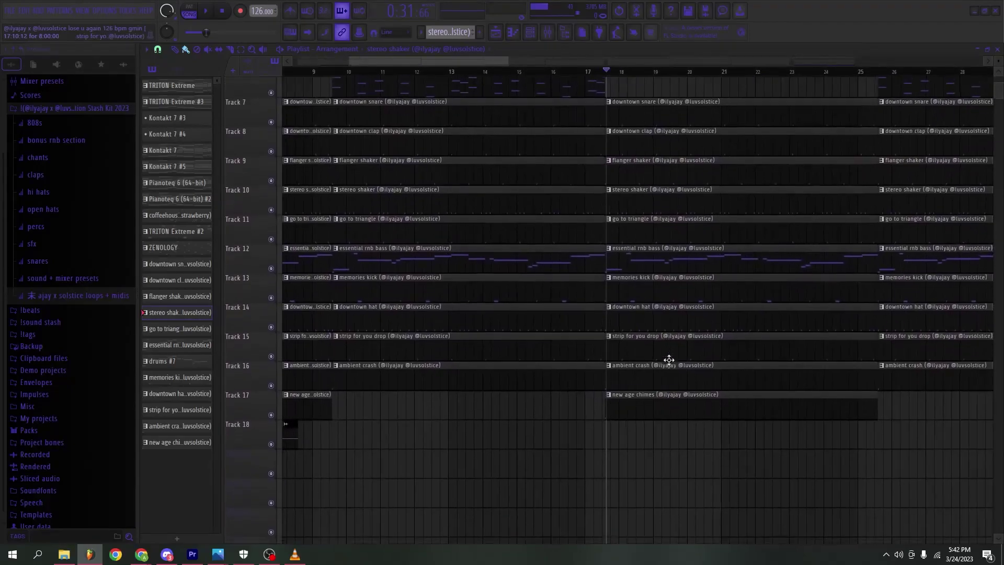
Step: Solo the drum and bass layers on Tracks 7 to 17 together and play them from about bar 17
scroll(668, 359, down, 1)
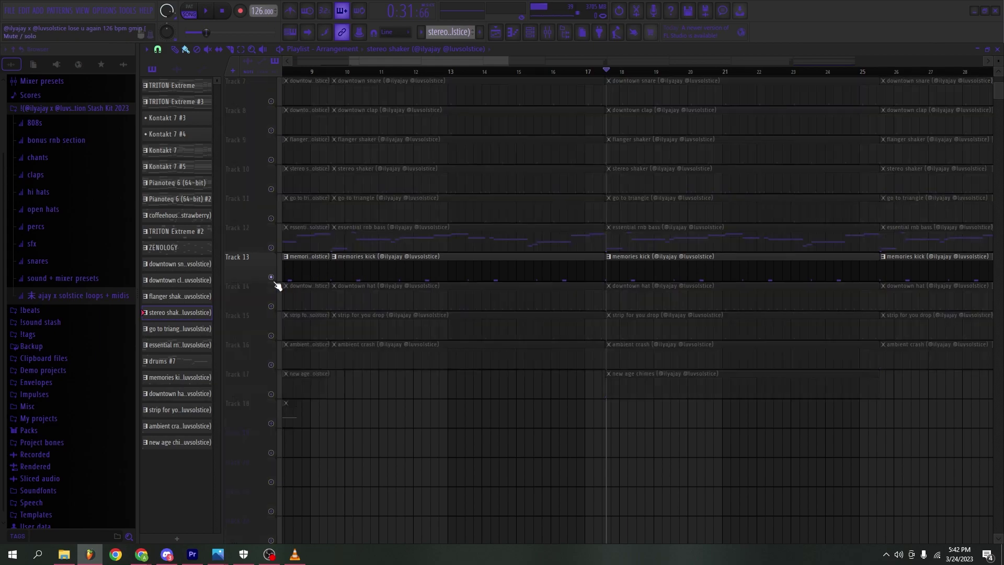
scroll(587, 135, up, 5)
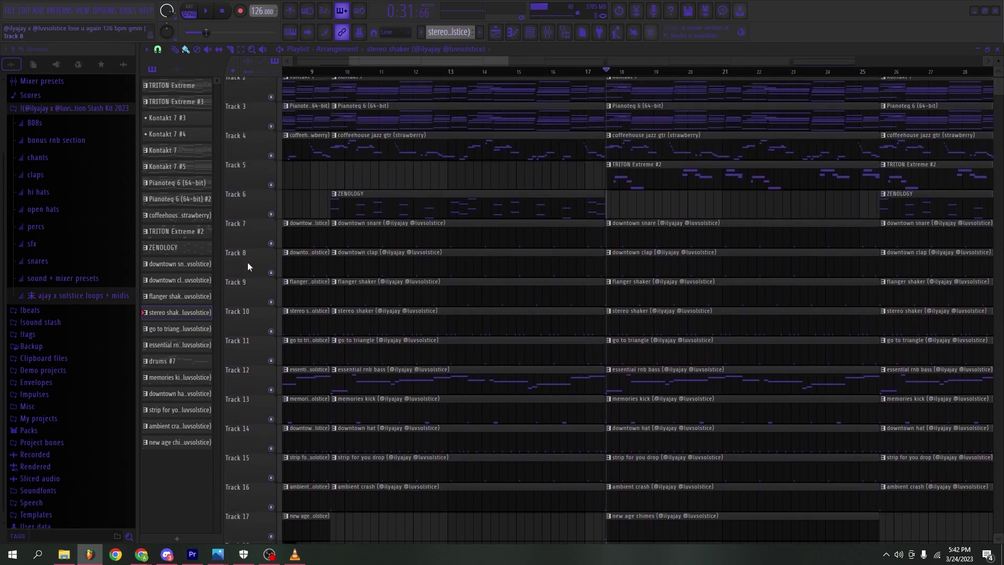
right_click(271, 247)
click(271, 277)
click(271, 306)
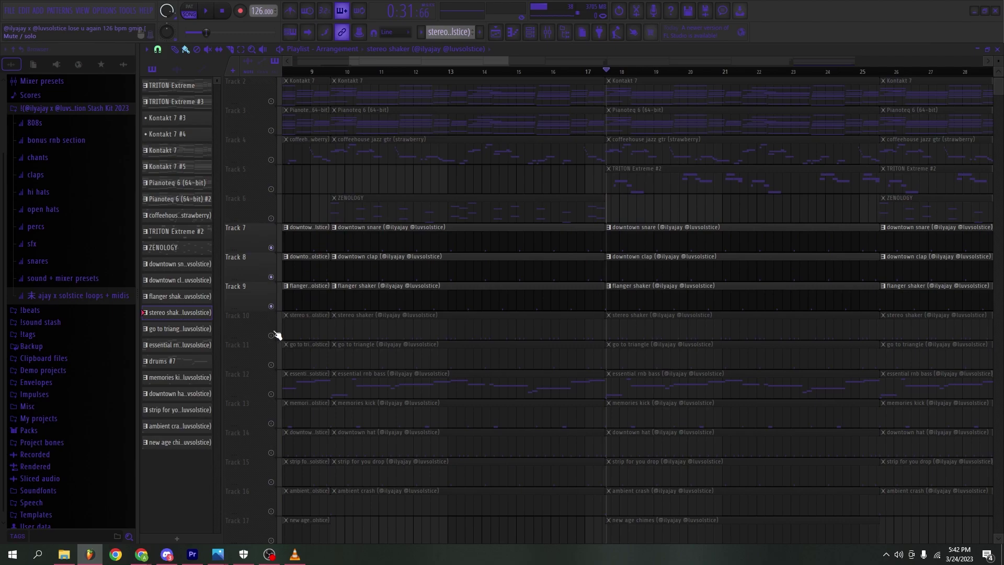
click(271, 336)
click(271, 365)
click(271, 394)
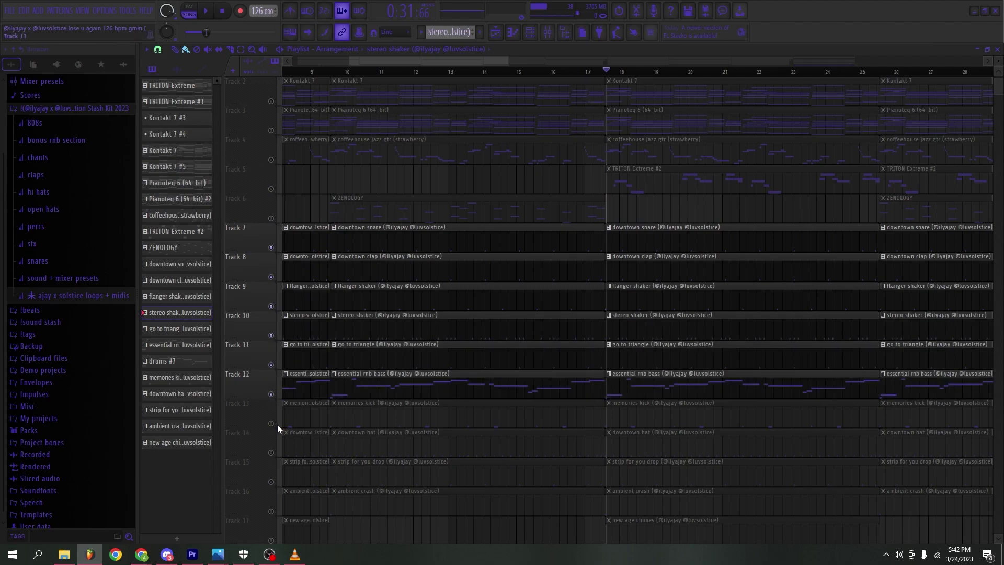
click(271, 423)
click(271, 452)
click(271, 482)
click(271, 511)
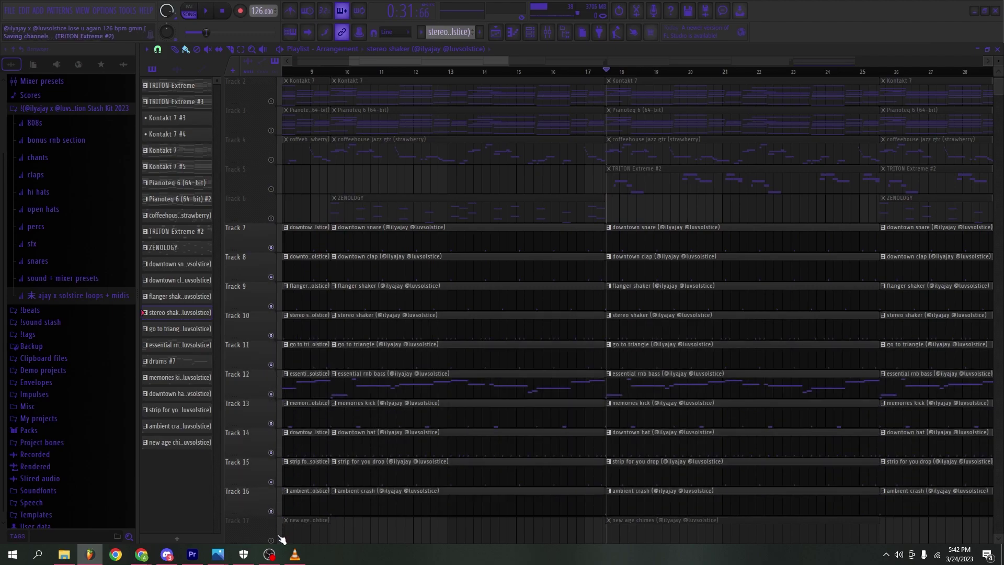
click(270, 540)
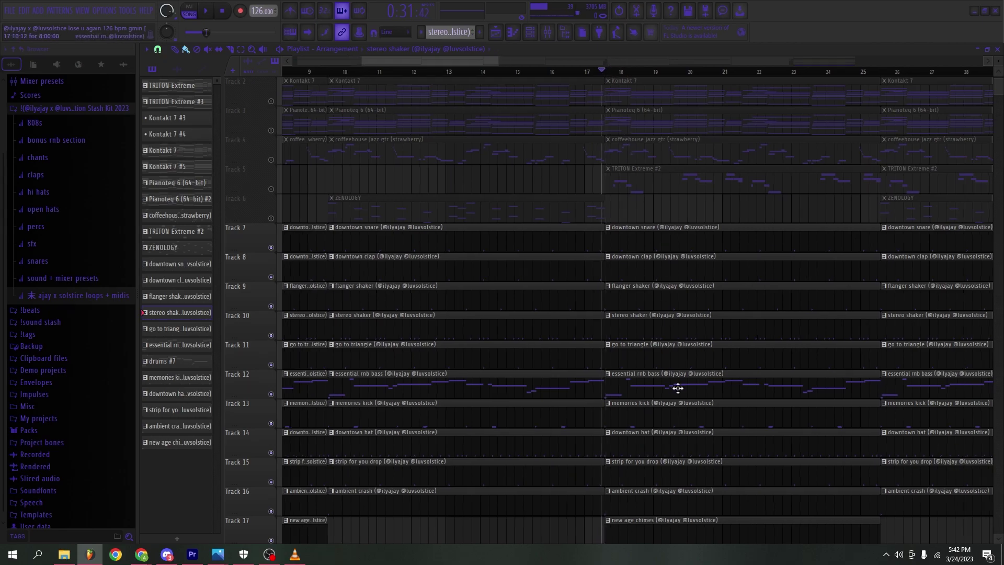
scroll(678, 387, up, 5)
key(space)
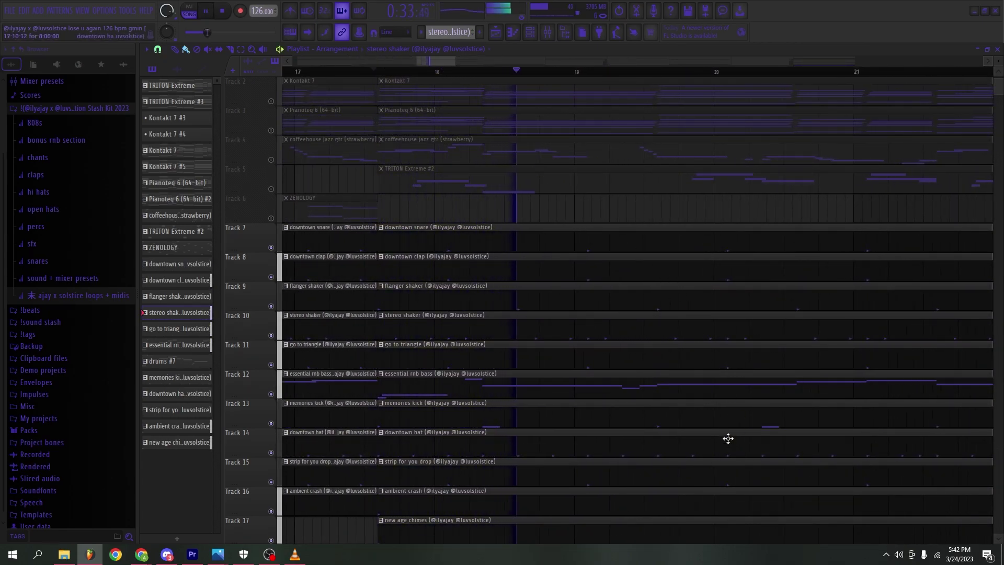
Step: Examine the memories kick pattern's notes in the piano roll, stop playback, and return to the playlist
double_click(643, 426)
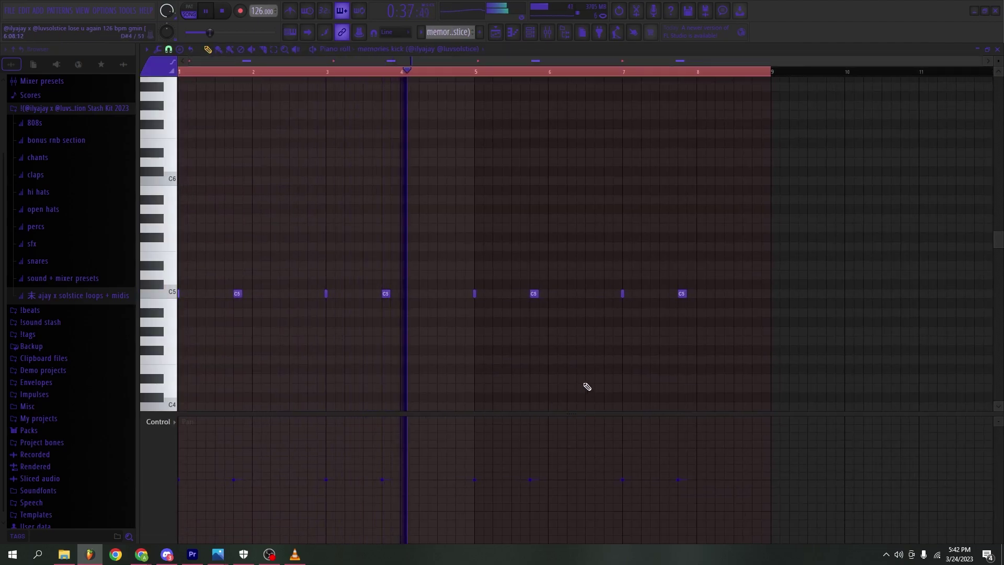
key(space)
click(496, 33)
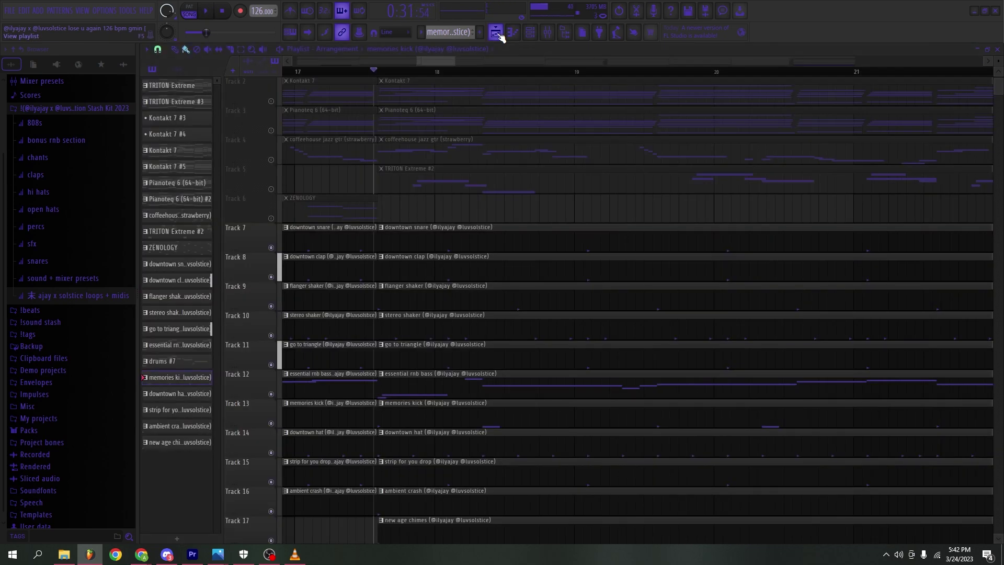
Step: Solo the downtown hat on Track 14 and open its pattern in the piano roll
scroll(656, 318, down, 4)
ctrl+scroll(324, 347, down, 3)
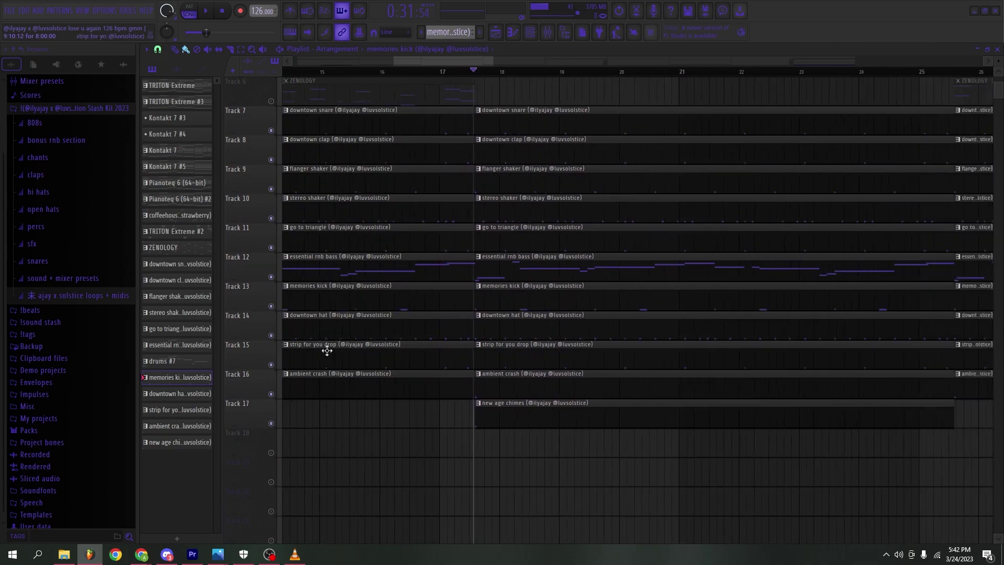
right_click(270, 335)
double_click(541, 327)
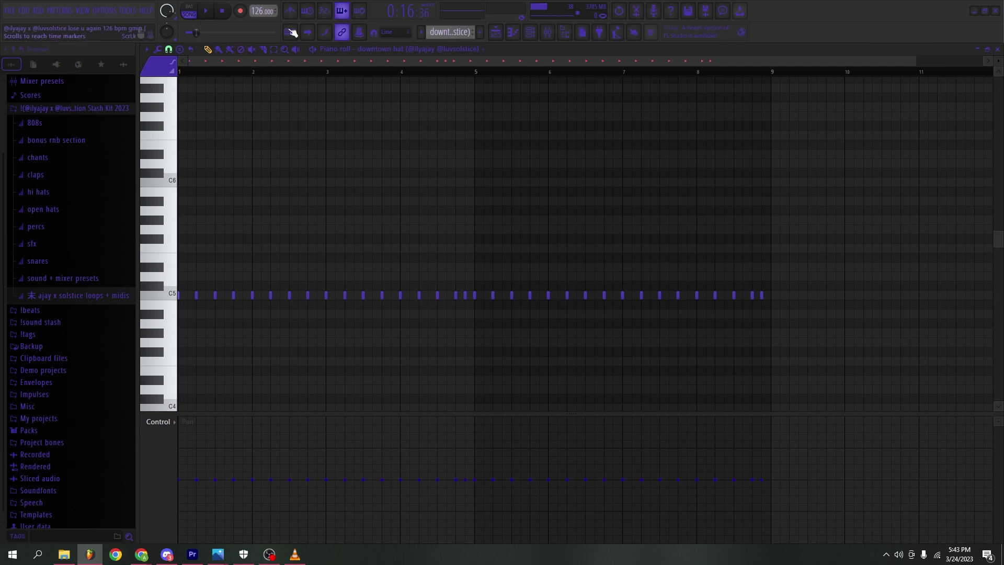
Step: Play the downtown hat pattern from its start and again from about bar 4.5, stopping playback each time
key(space)
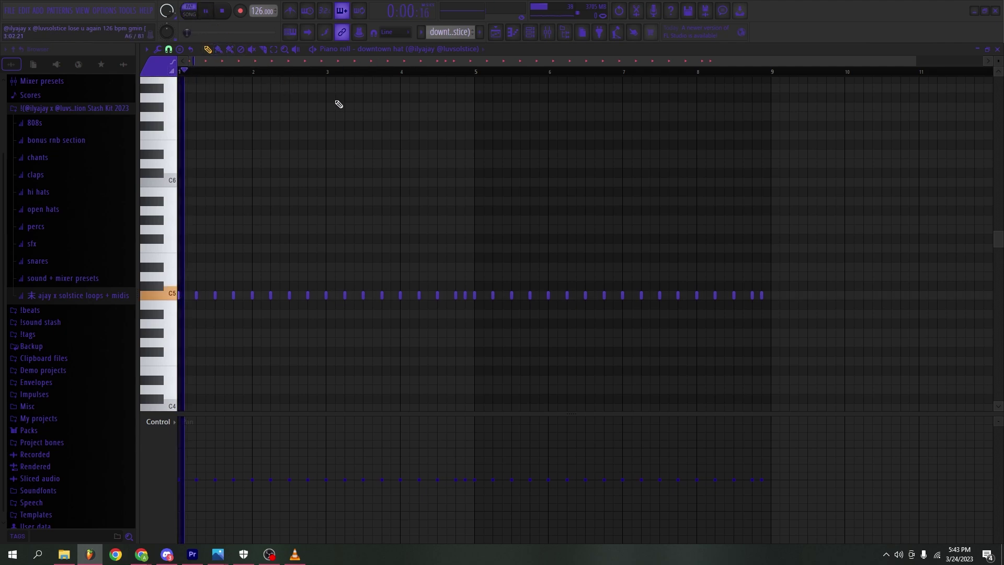
key(space)
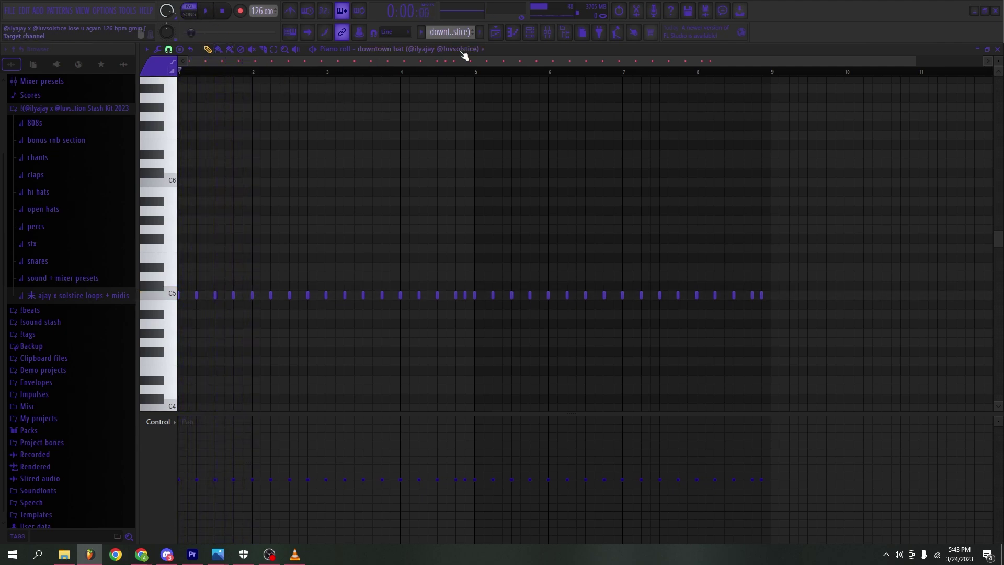
drag(468, 319, 460, 316)
drag(444, 74, 441, 73)
key(space)
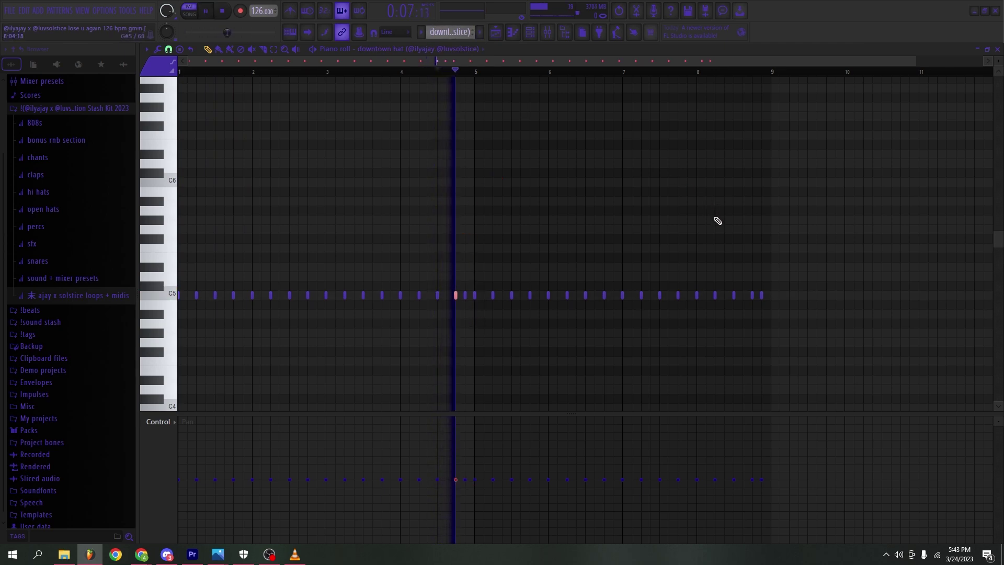
key(space)
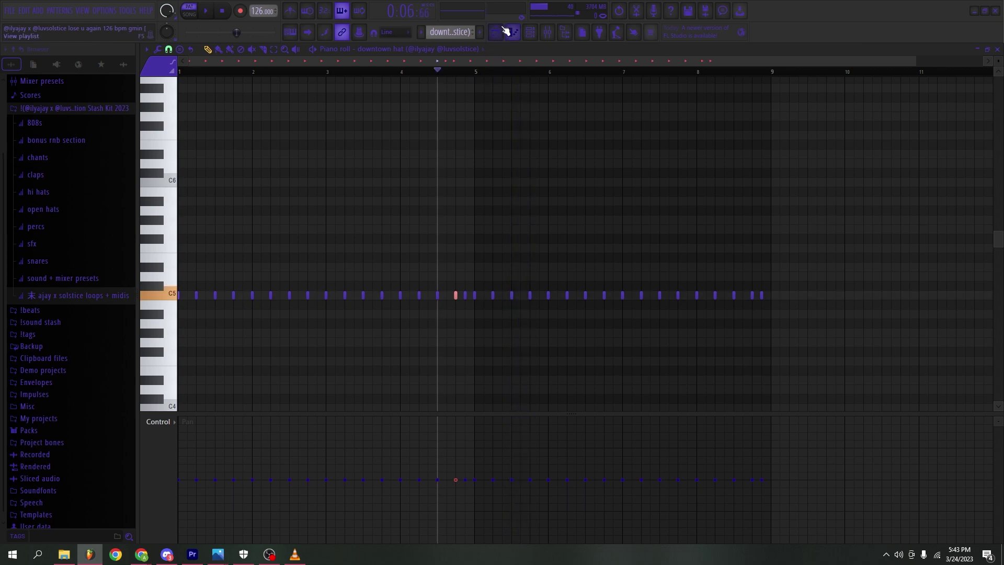
Step: Return to the playlist and unmute all tracks
key(F5)
scroll(403, 292, down, 2)
right_click(265, 274)
key(Escape)
right_click(271, 277)
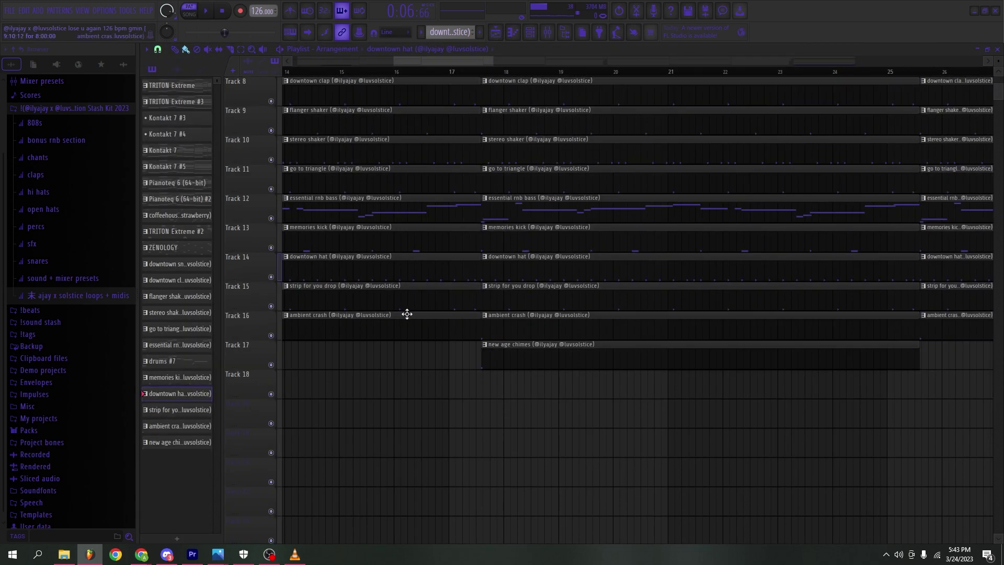
Step: Solo the ambient crash on Track 16, play it from about bar 17, and stop playback
right_click(271, 335)
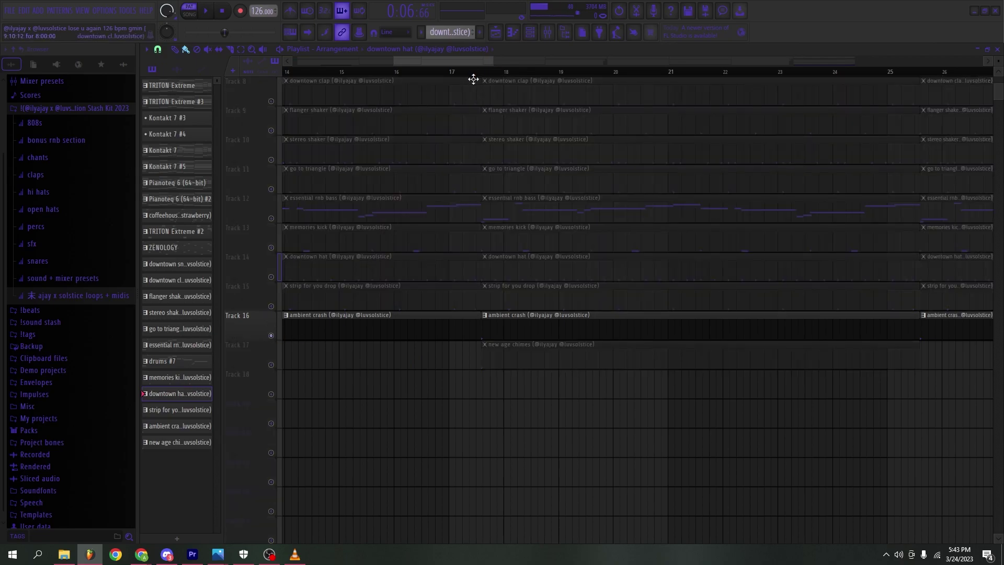
key(space)
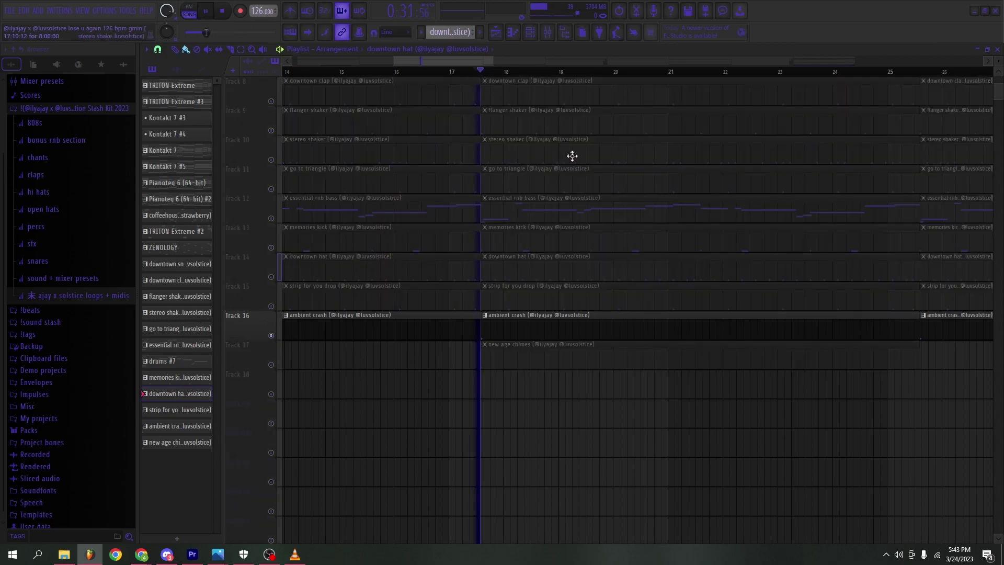
scroll(516, 315, down, 8)
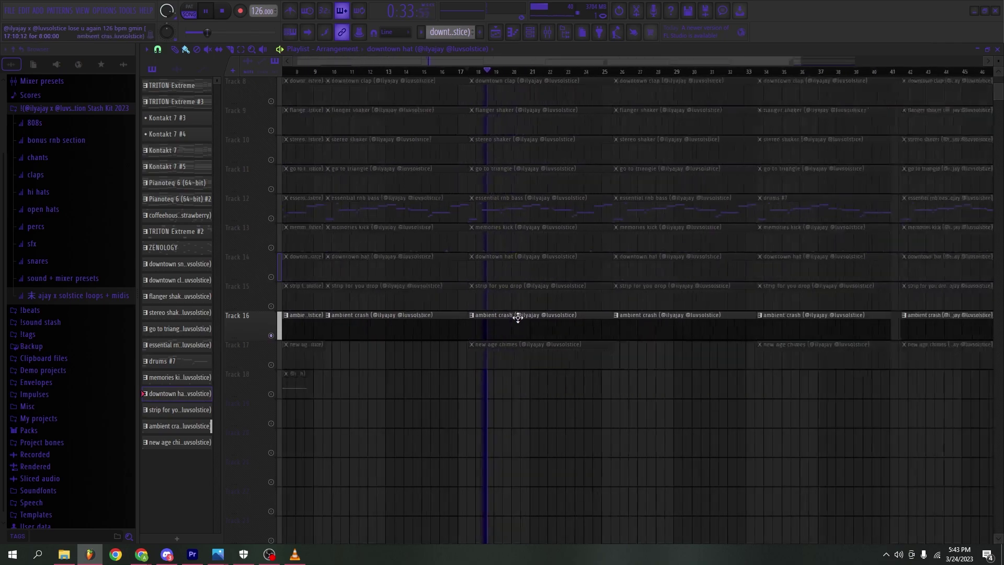
key(space)
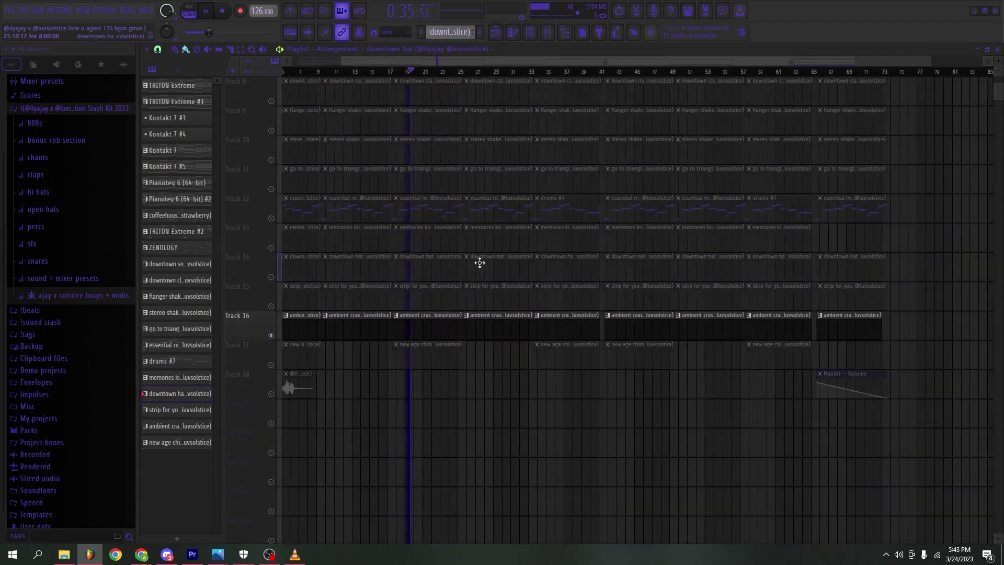
Step: Solo the new age chimes on Track 17 and play them from just before bar 17
click(276, 349)
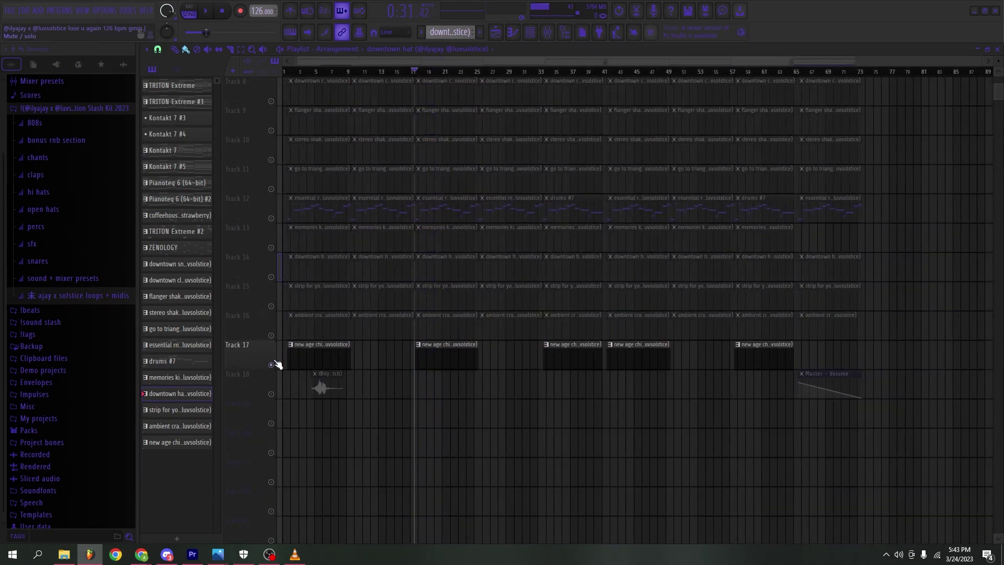
scroll(385, 320, up, 8)
click(544, 72)
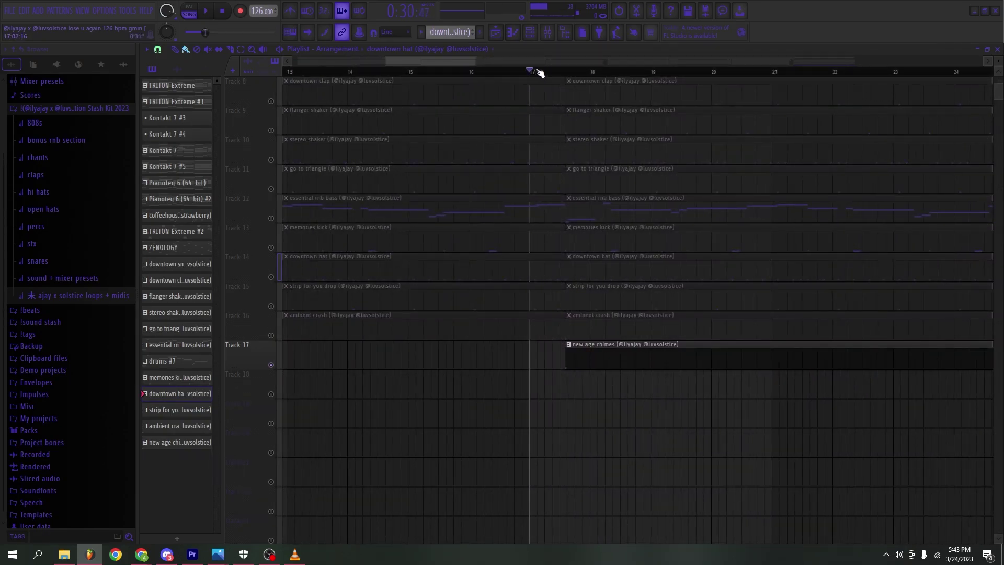
key(space)
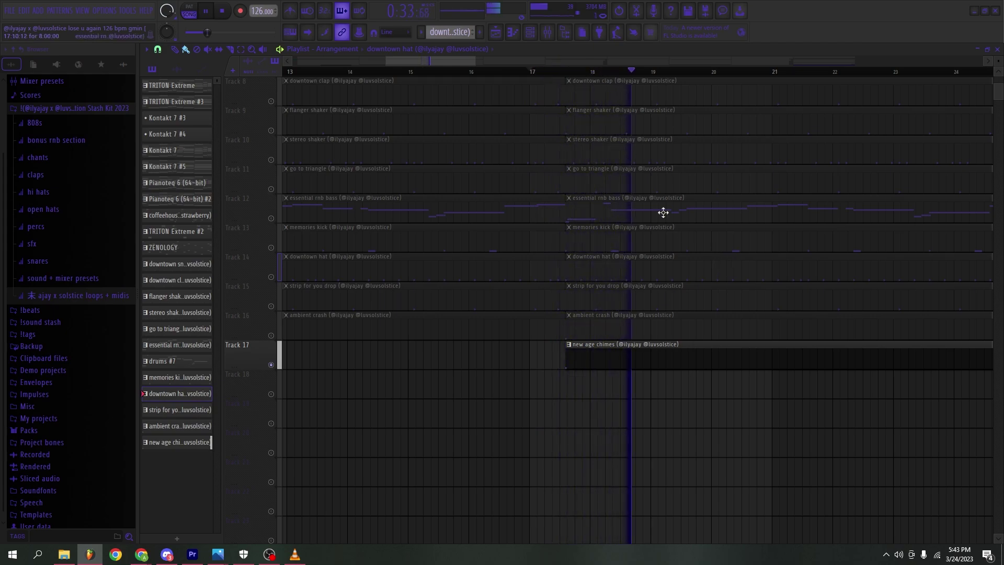
Step: Stop playback, unmute all tracks, and look over the whole arrangement from Track 1 to Track 18
scroll(562, 263, down, 6)
scroll(273, 509, up, 3)
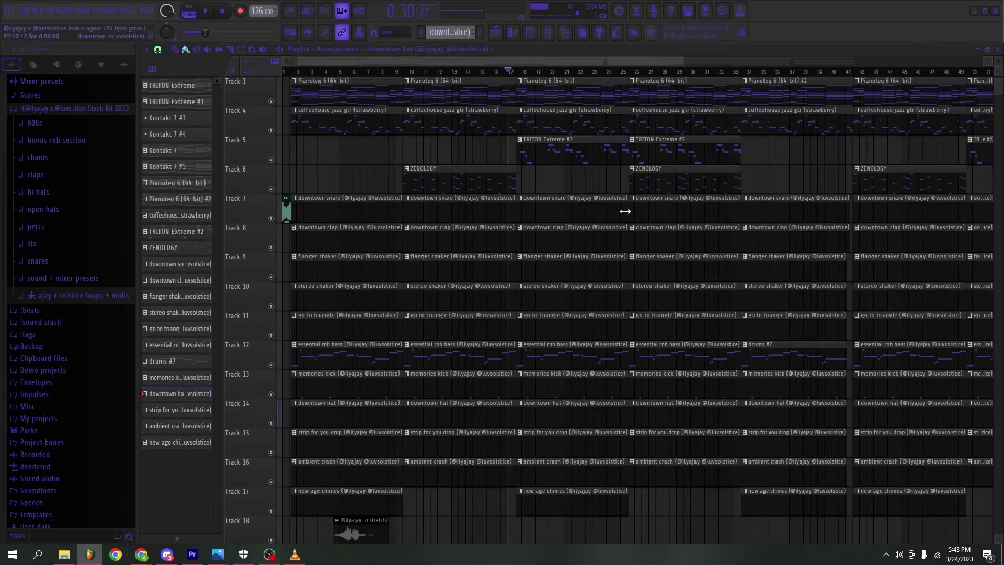
scroll(595, 467, down, 3)
scroll(764, 316, down, 2)
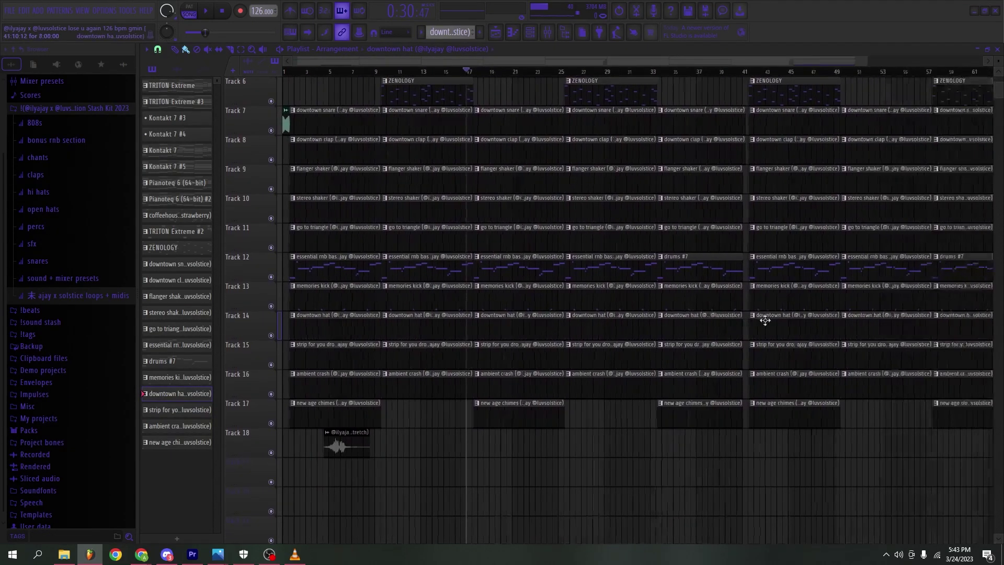
scroll(677, 258, up, 1)
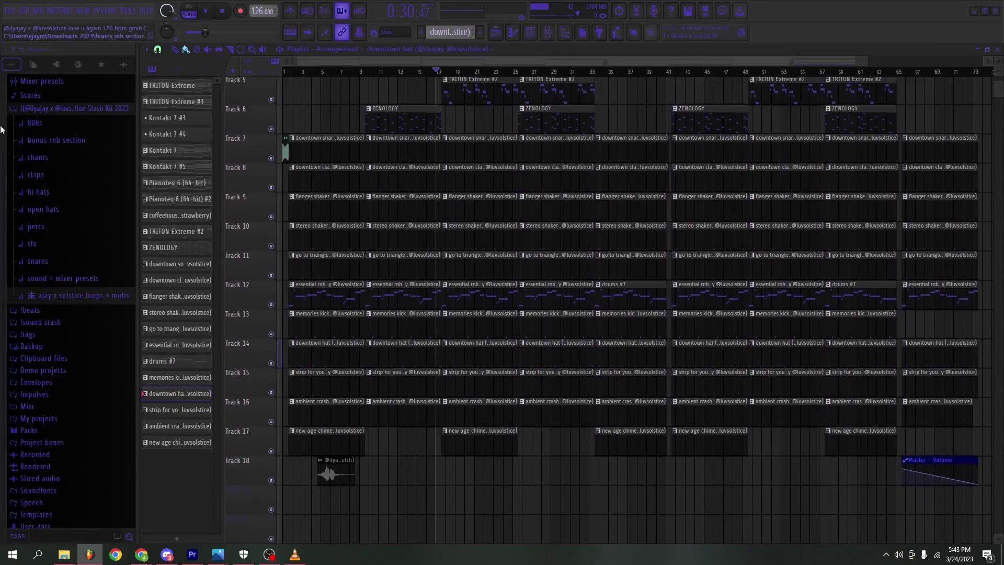
scroll(407, 194, up, 2)
scroll(398, 286, up, 5)
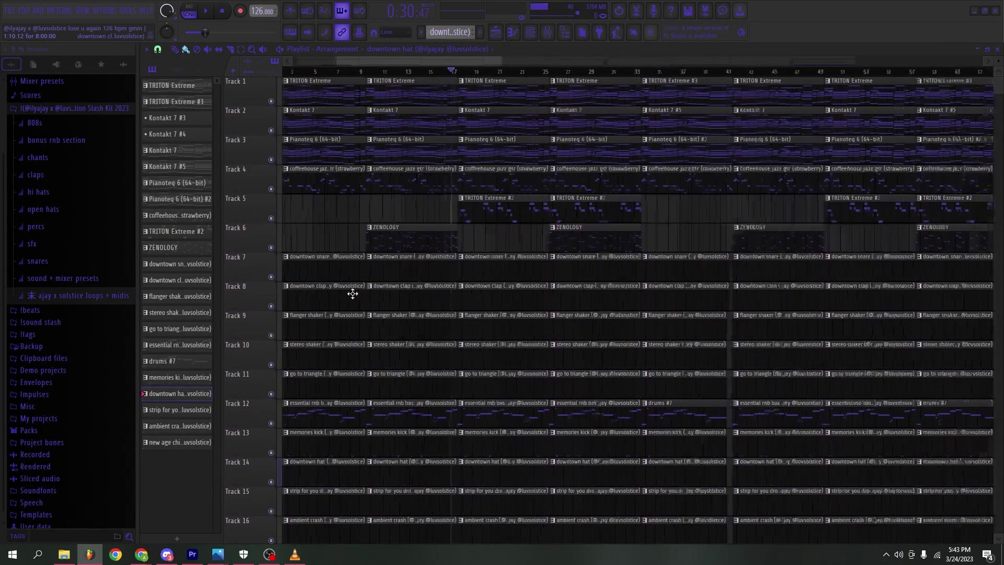
Step: Move the playback position to the start of the song and play the full arrangement
drag(443, 76, 318, 76)
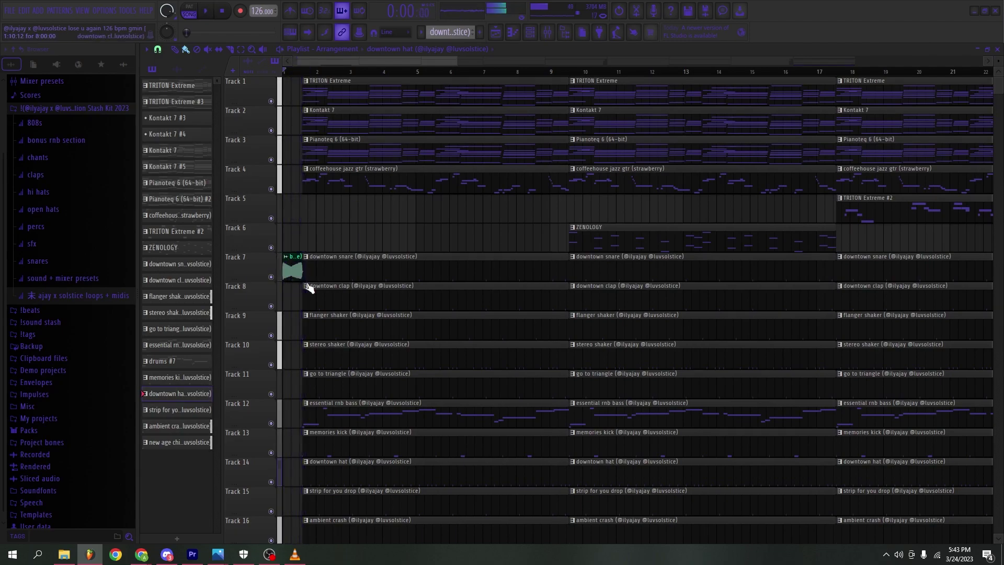
scroll(384, 135, down, 1)
scroll(383, 135, down, 3)
scroll(448, 284, down, 3)
scroll(340, 284, up, 3)
Step: Select the clips of successive arrangement sections across all tracks, ending with the section from about bar 33 to bar 41
drag(302, 514, 449, 82)
drag(570, 81, 675, 540)
scroll(732, 369, up, 4)
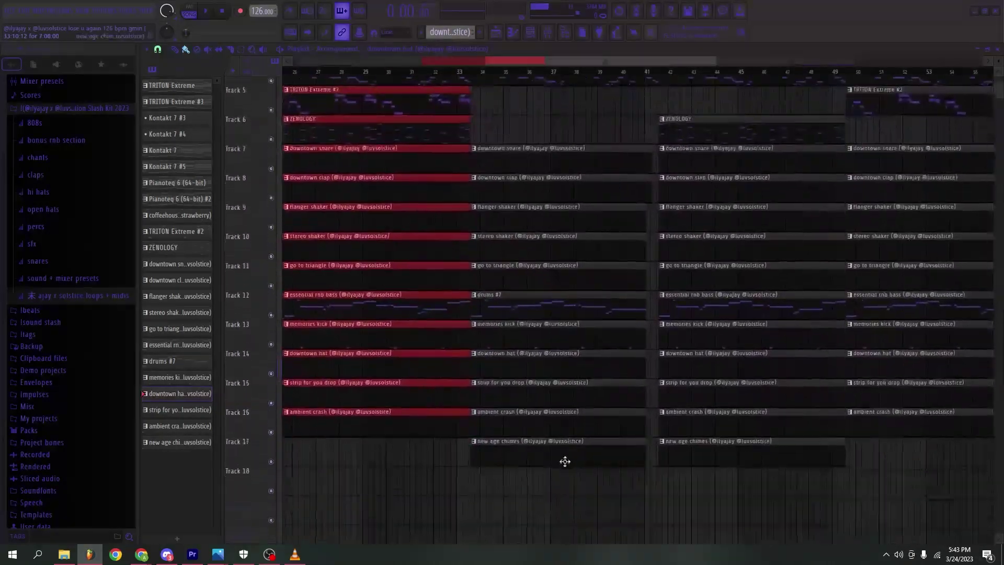
drag(566, 460, 528, 73)
scroll(606, 253, up, 3)
scroll(734, 264, up, 5)
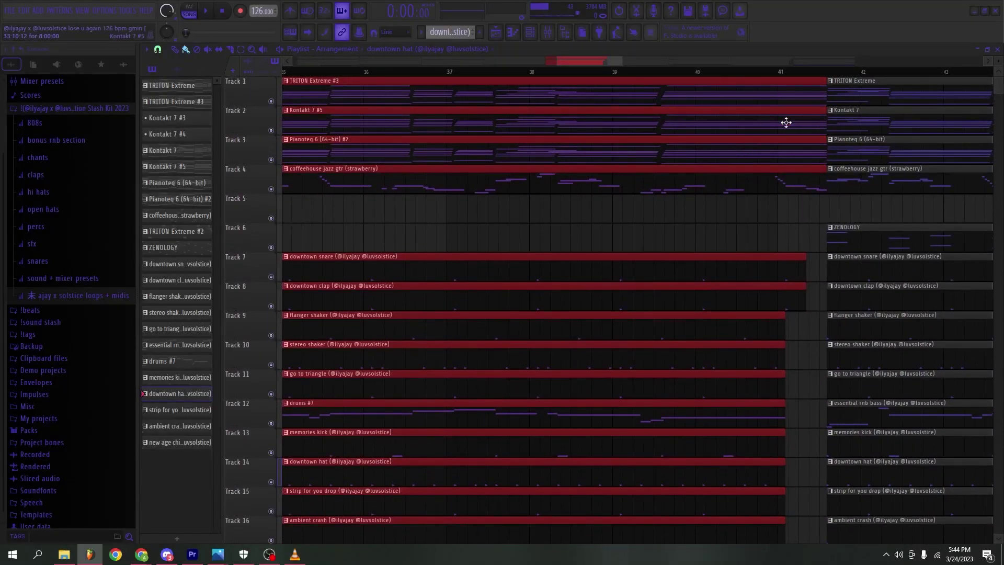
Step: Examine the TRITON Extreme #3 pattern's final chord in the piano roll and return to the playlist
double_click(680, 100)
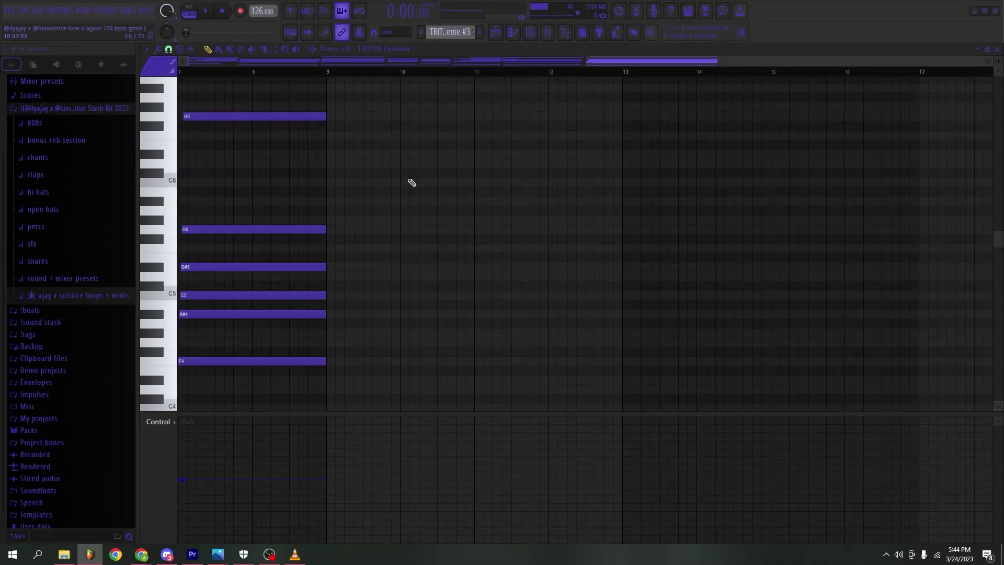
click(492, 38)
scroll(855, 247, down, 3)
scroll(835, 235, up, 2)
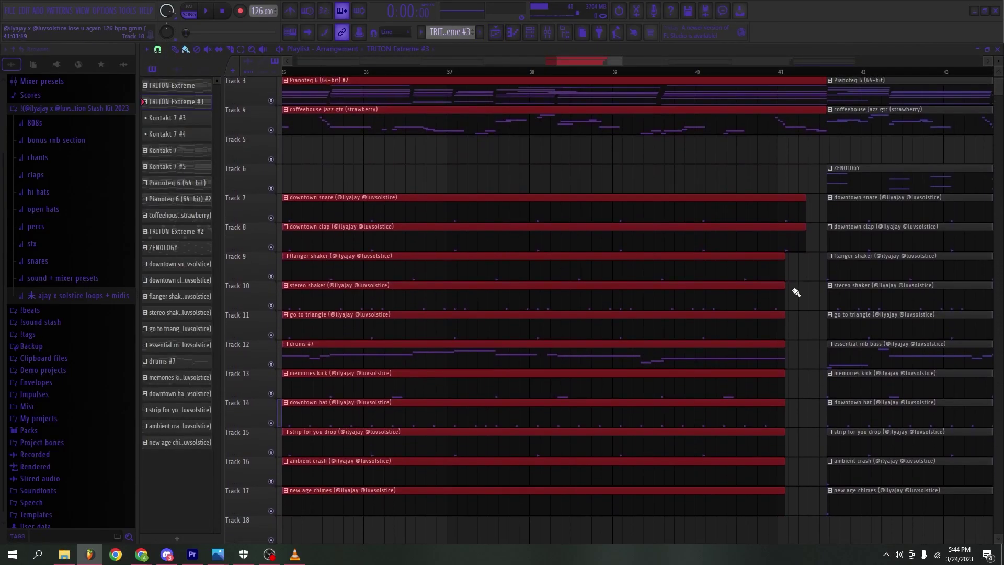
Step: Select the downtown snare and downtown clap clips running past bar 41, examine the clap's notes in the piano roll, and return to the playlist
scroll(797, 292, up, 3)
drag(795, 208, 787, 246)
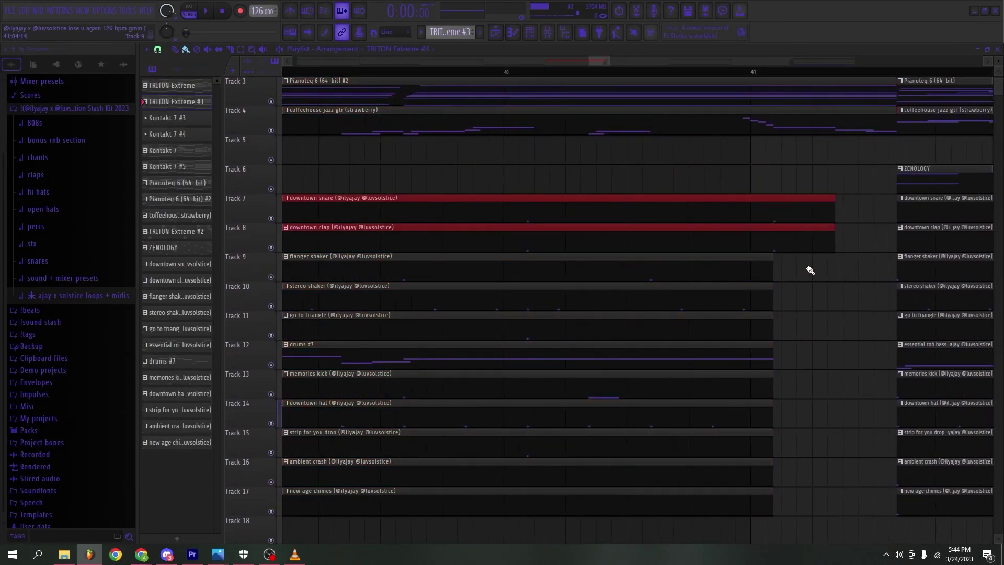
scroll(800, 343, down, 5)
double_click(729, 102)
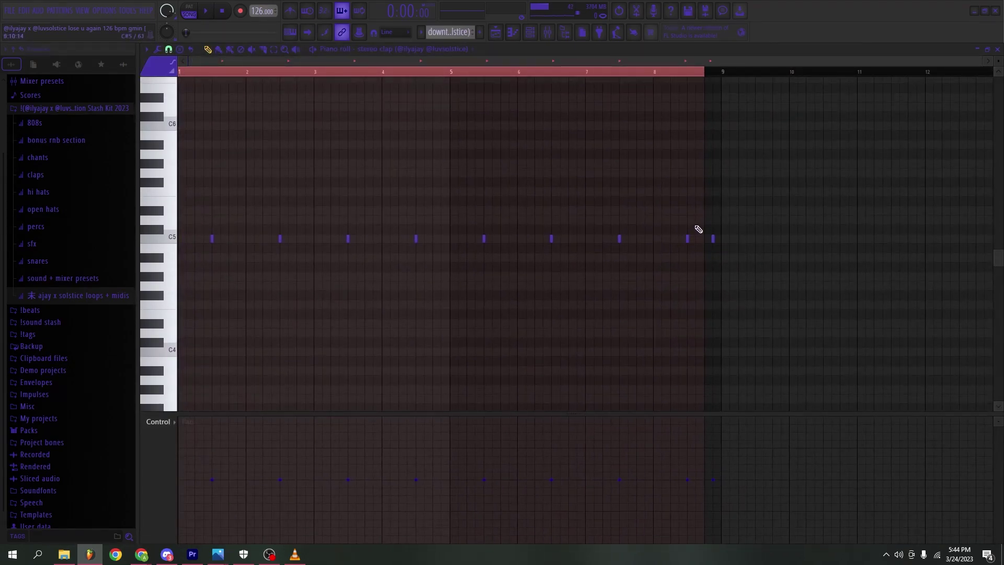
click(502, 39)
scroll(807, 235, up, 5)
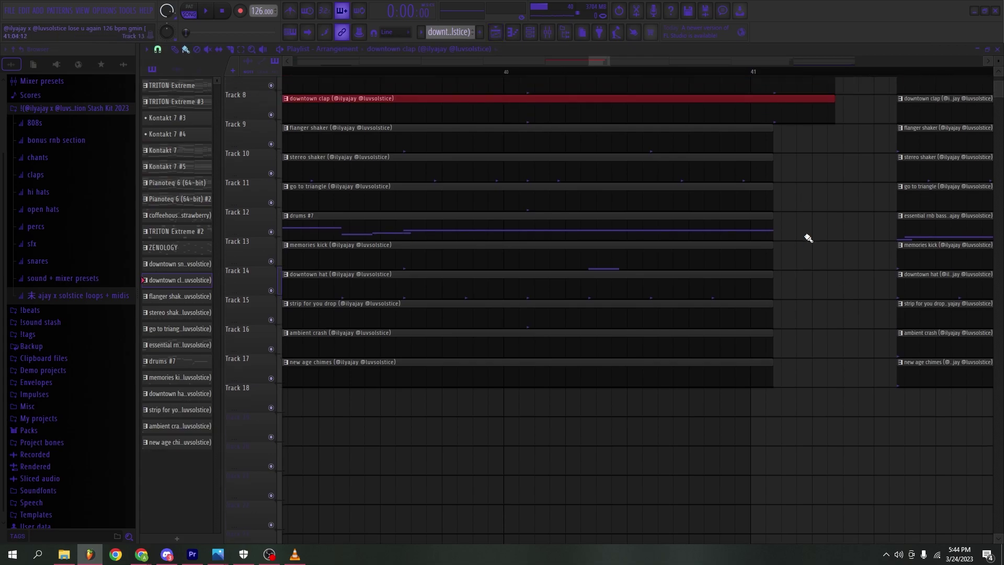
Step: Play the transition from about bar 39 past bar 41, stop playback, and examine the drum gap before the next section
scroll(737, 87, up, 1)
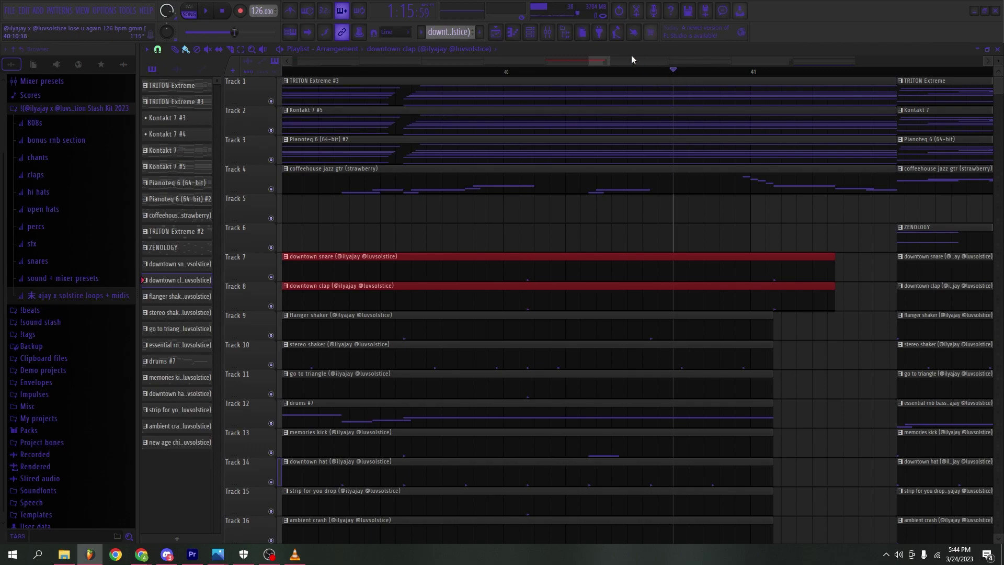
key(space)
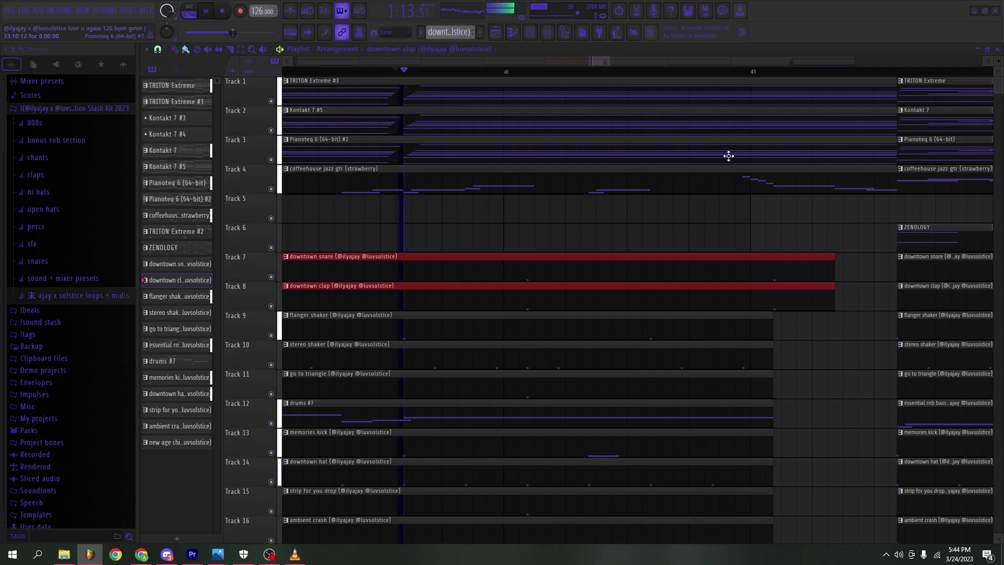
scroll(817, 337, down, 3)
scroll(846, 416, down, 1)
scroll(845, 417, down, 1)
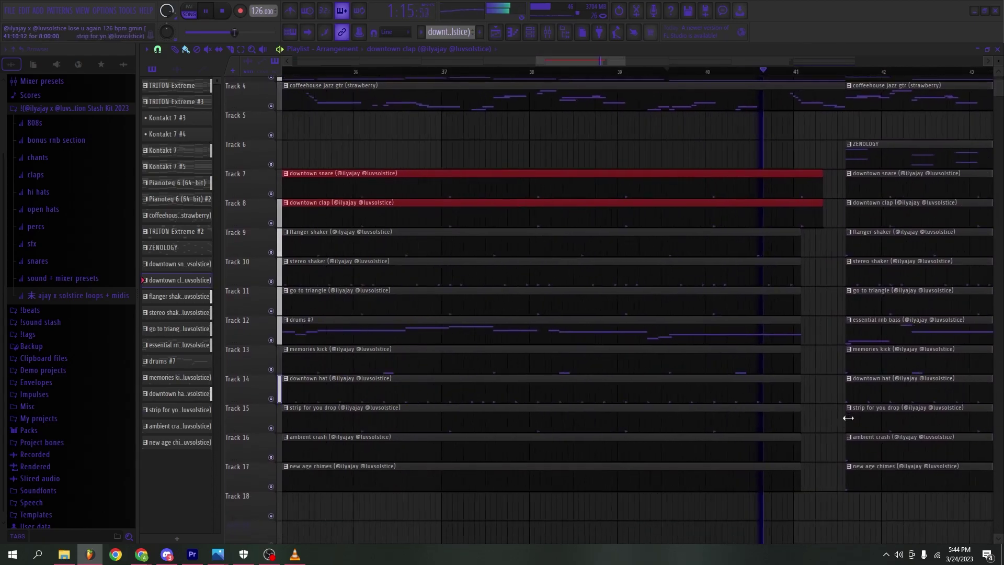
scroll(887, 465, down, 4)
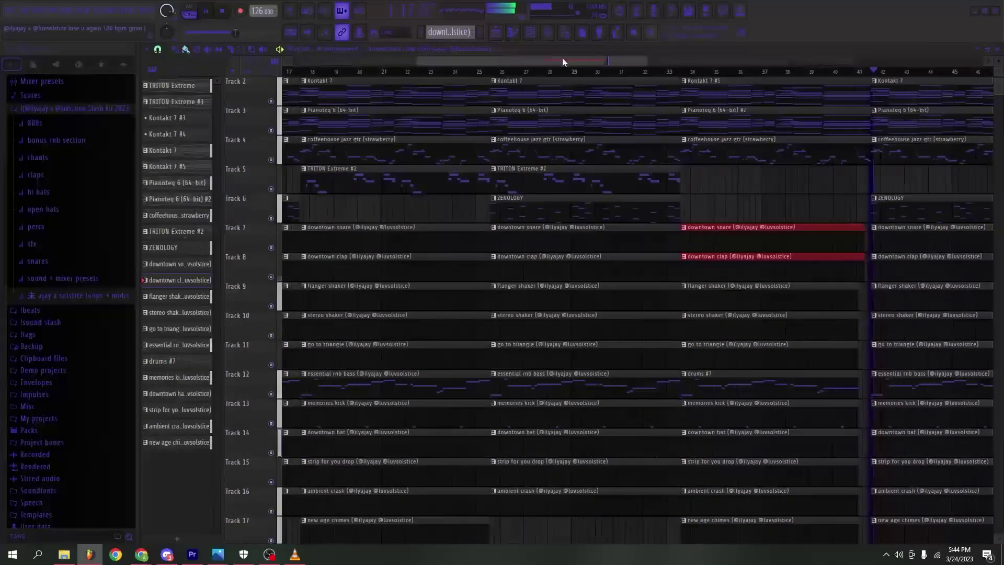
scroll(629, 79, down, 2)
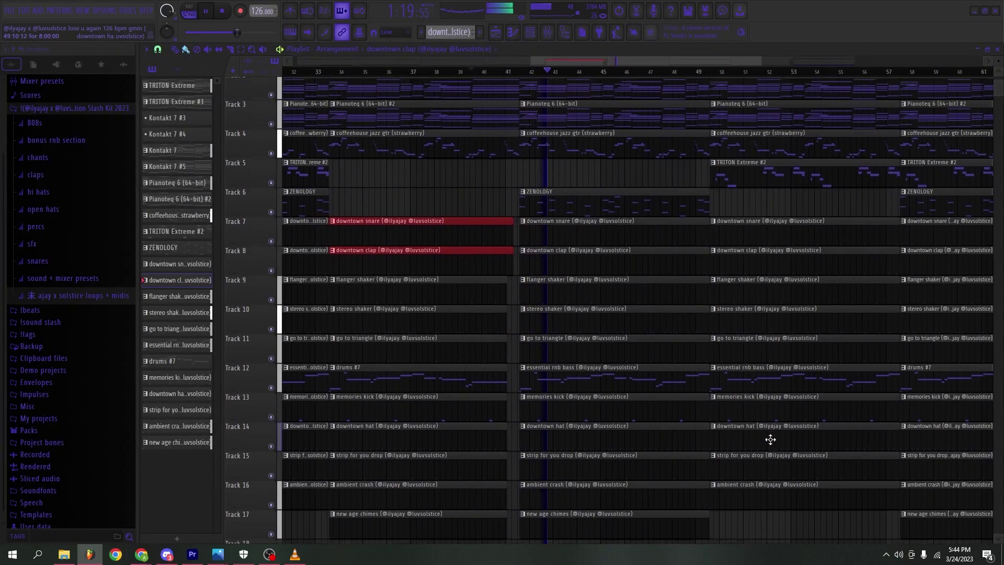
scroll(771, 440, down, 3)
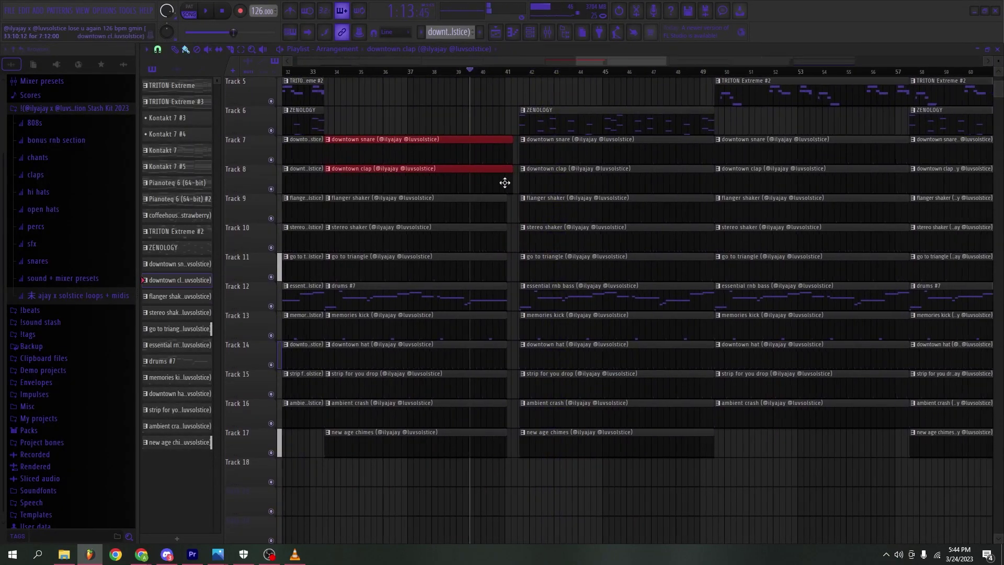
scroll(511, 183, up, 5)
scroll(548, 167, up, 2)
scroll(548, 167, up, 2)
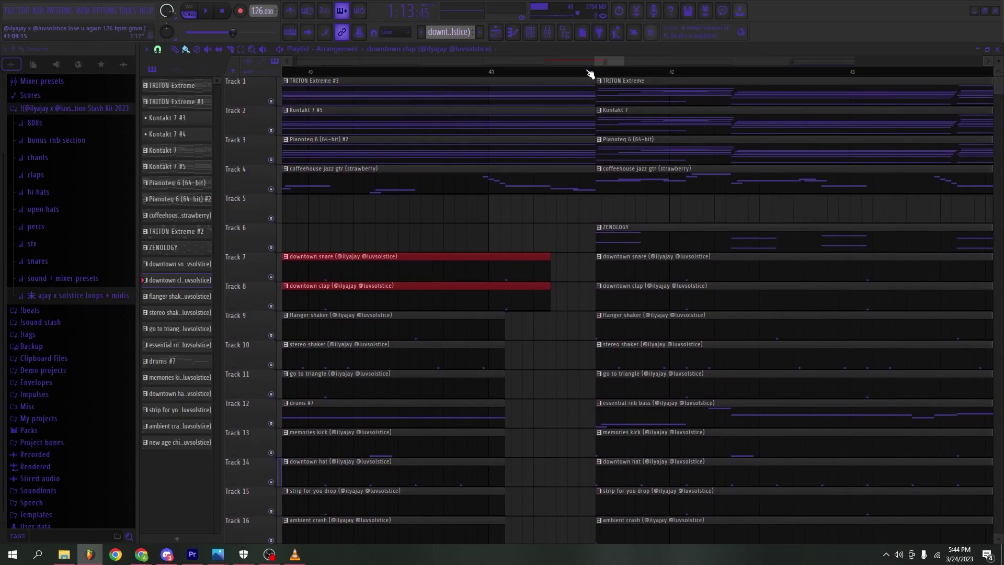
Step: Select the clips of the last two sections, from about bar 57 to bar 73, across all tracks, and clear the selection
scroll(757, 164, down, 6)
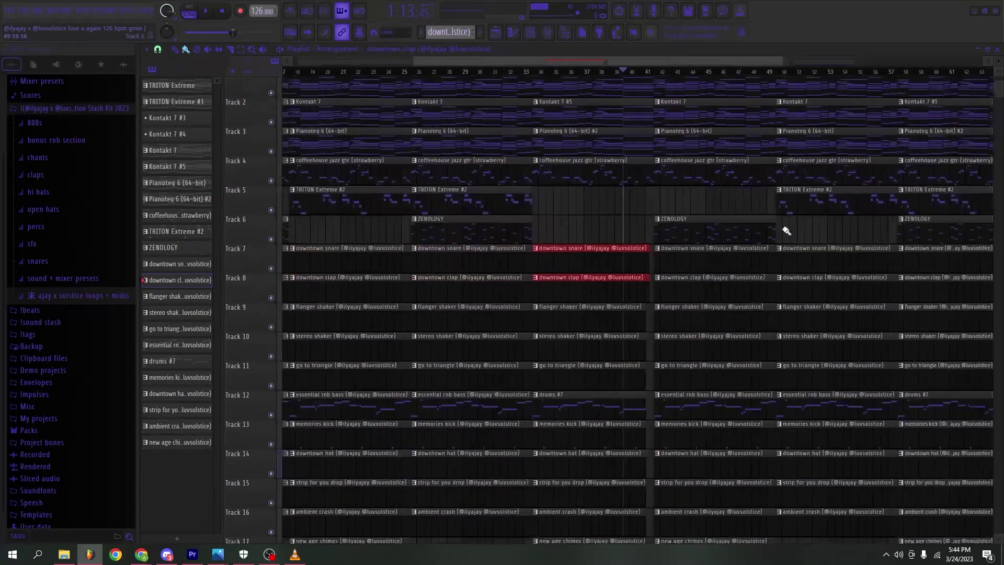
scroll(785, 477, down, 3)
drag(869, 425, 812, 52)
drag(723, 541, 817, 421)
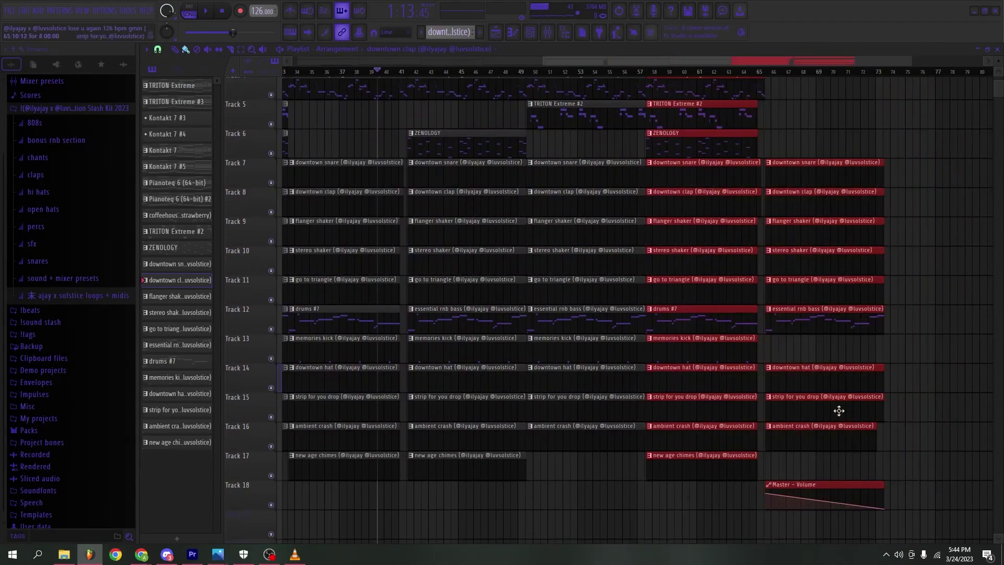
scroll(795, 449, up, 1)
click(823, 210)
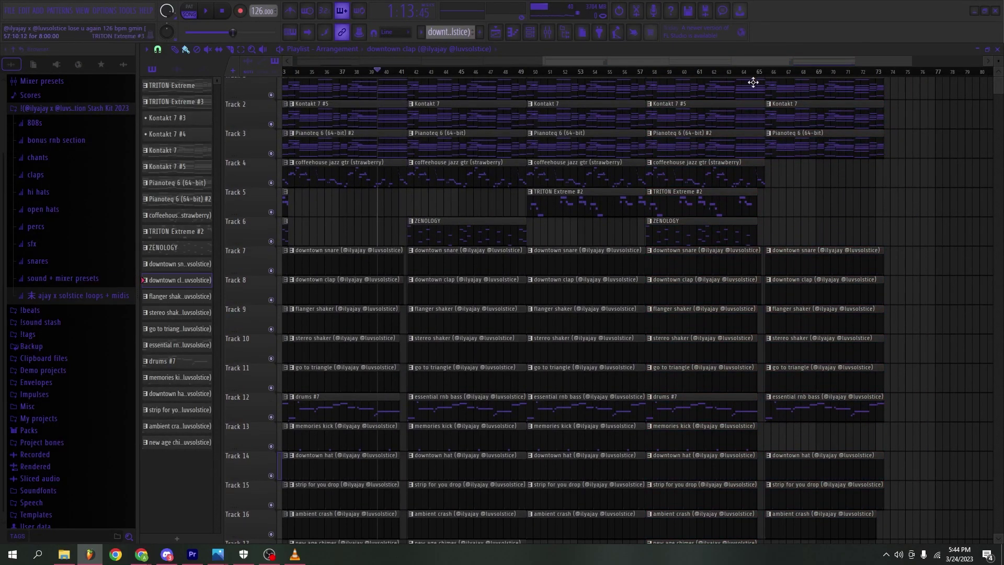
Step: Play the outro from just after bar 65 with its Master - Volume fade-out automation, and stop playback
scroll(794, 334, down, 5)
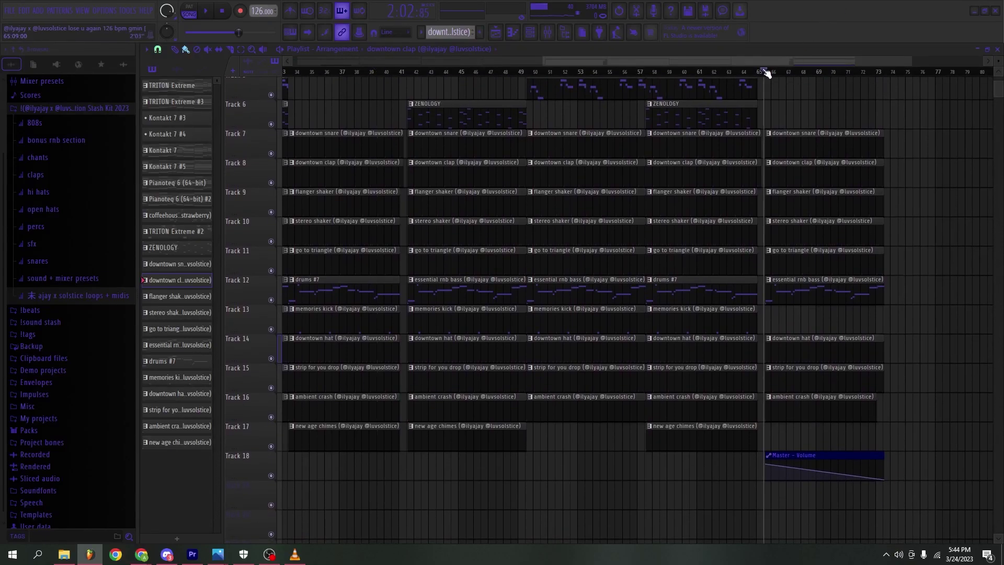
key(space)
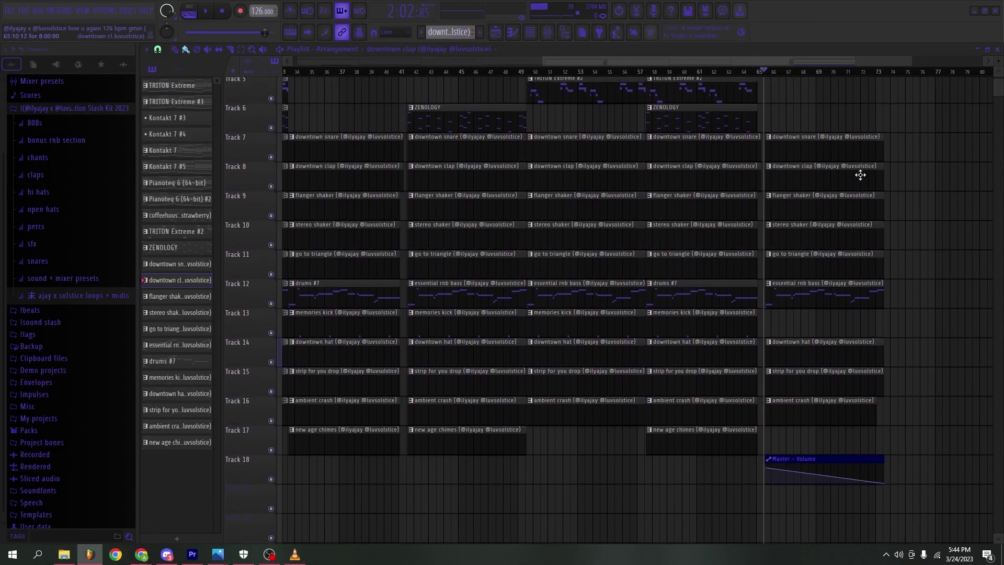
scroll(863, 175, up, 3)
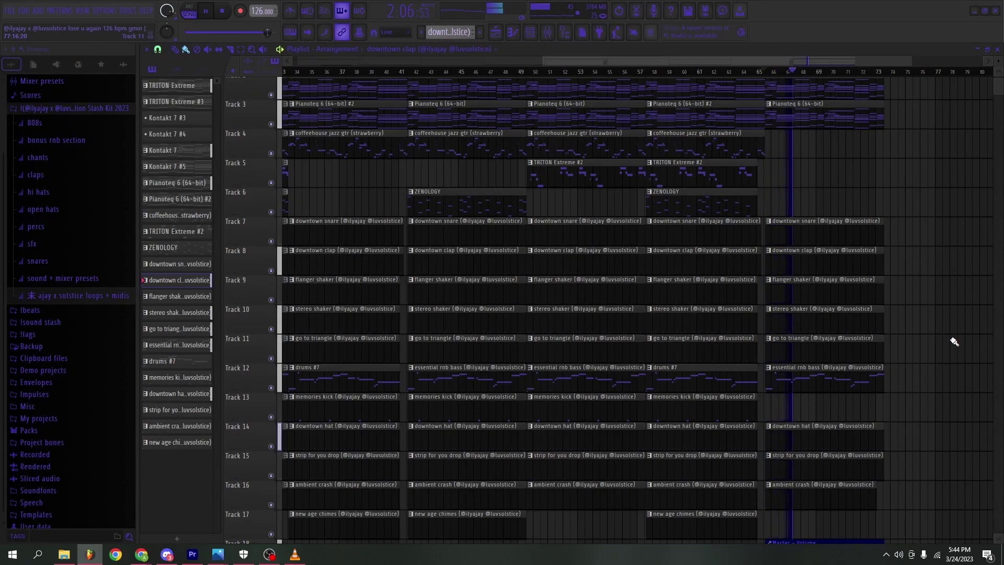
scroll(955, 352, down, 3)
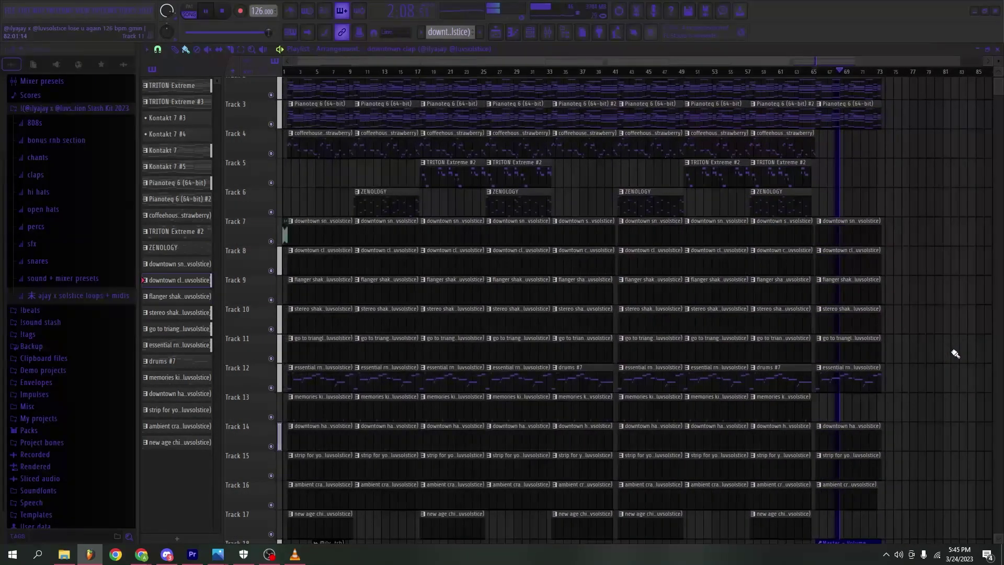
scroll(955, 353, down, 1)
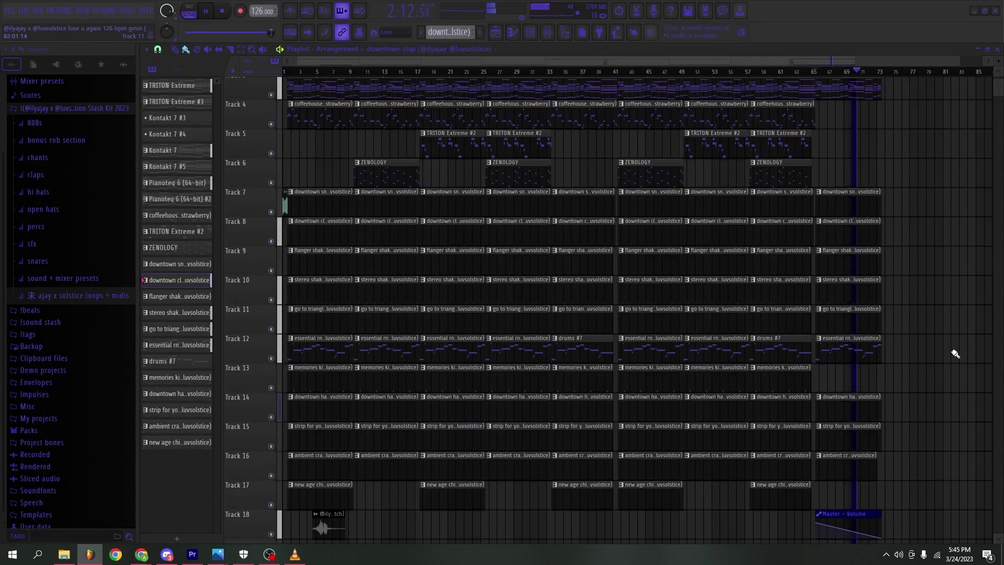
key(space)
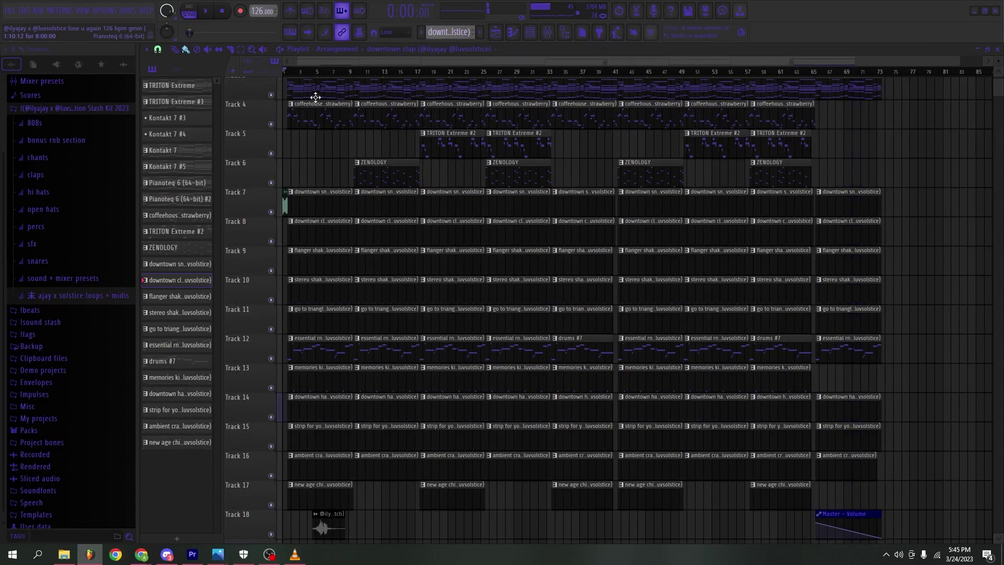
Step: Play the arrangement from the start of the song through the first section, and stop playback
scroll(369, 174, up, 2)
key(space)
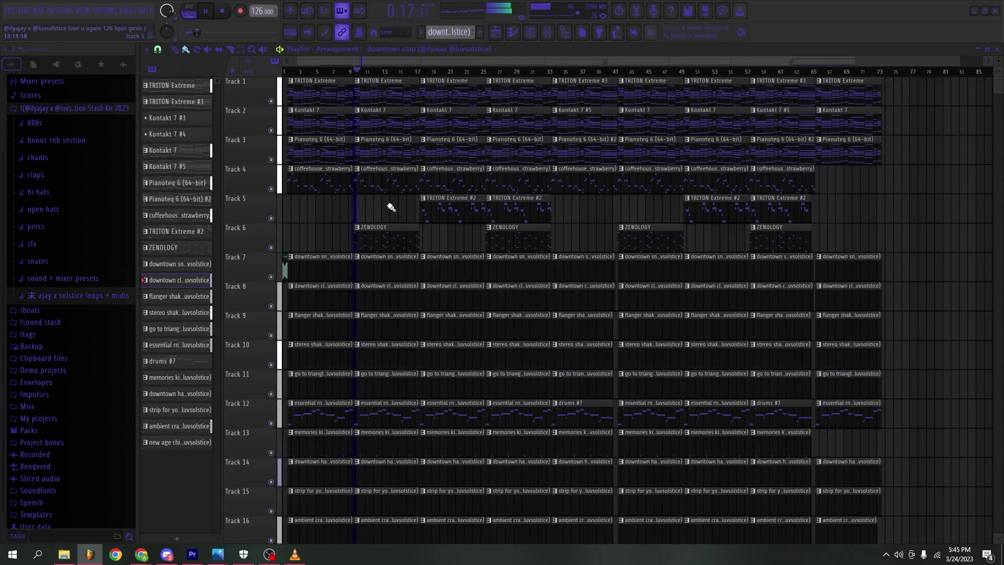
key(space)
scroll(347, 217, down, 1)
scroll(302, 228, up, 2)
scroll(336, 166, up, 1)
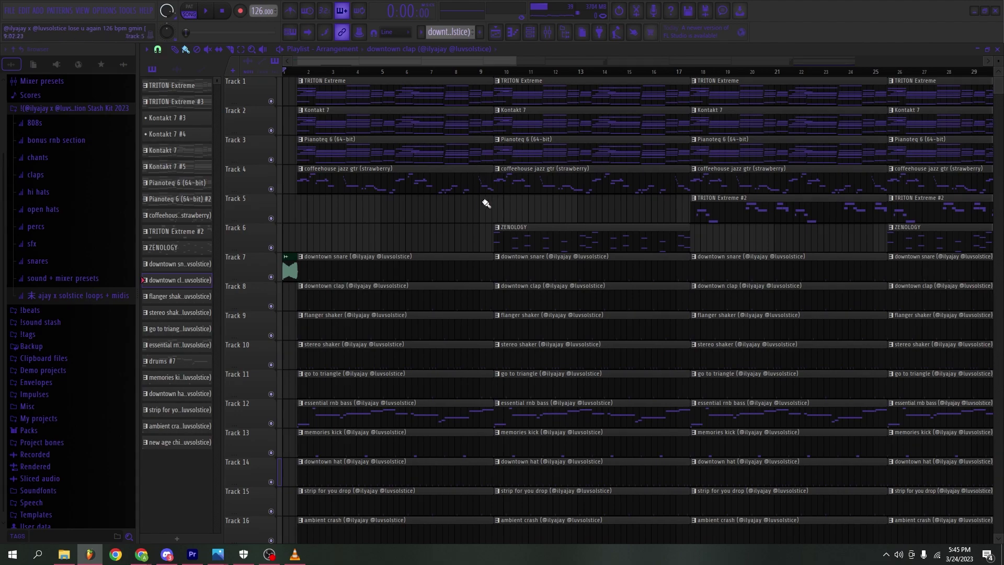
scroll(448, 223, down, 2)
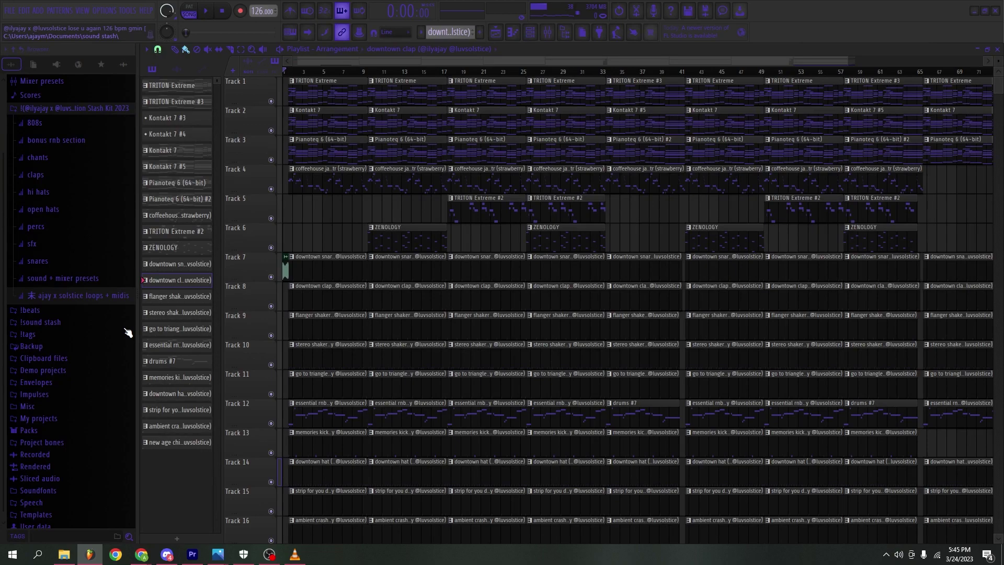
scroll(381, 186, down, 2)
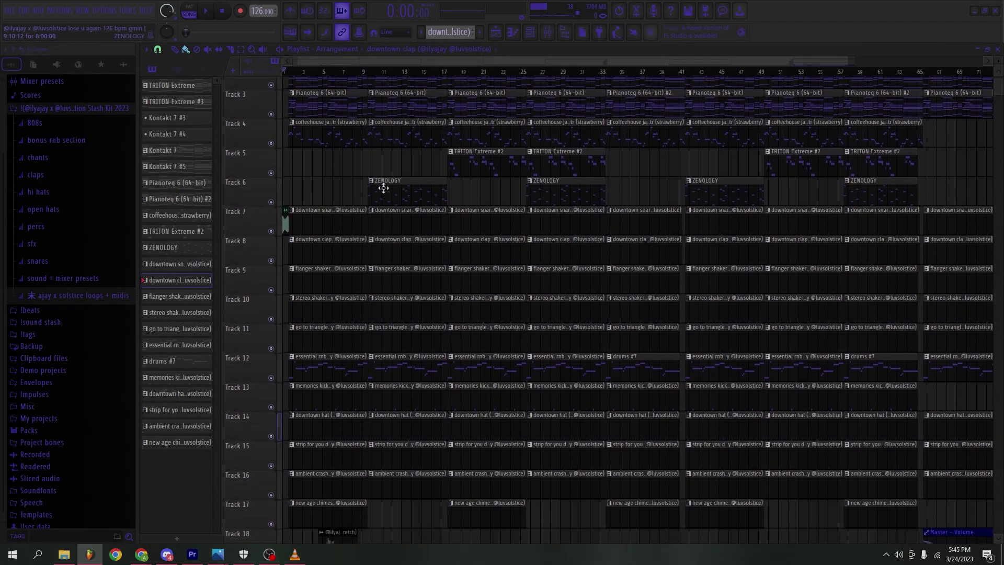
scroll(383, 189, up, 2)
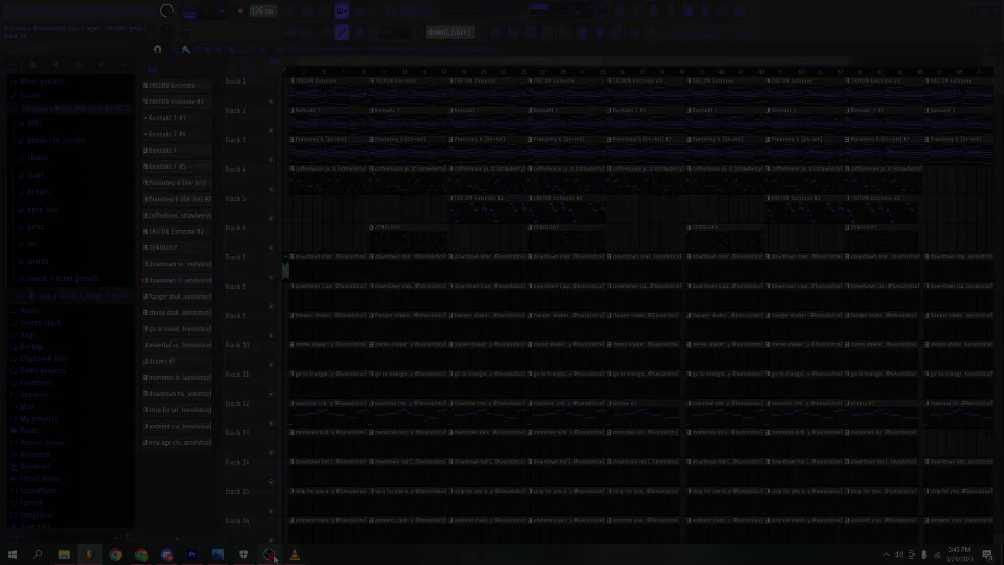